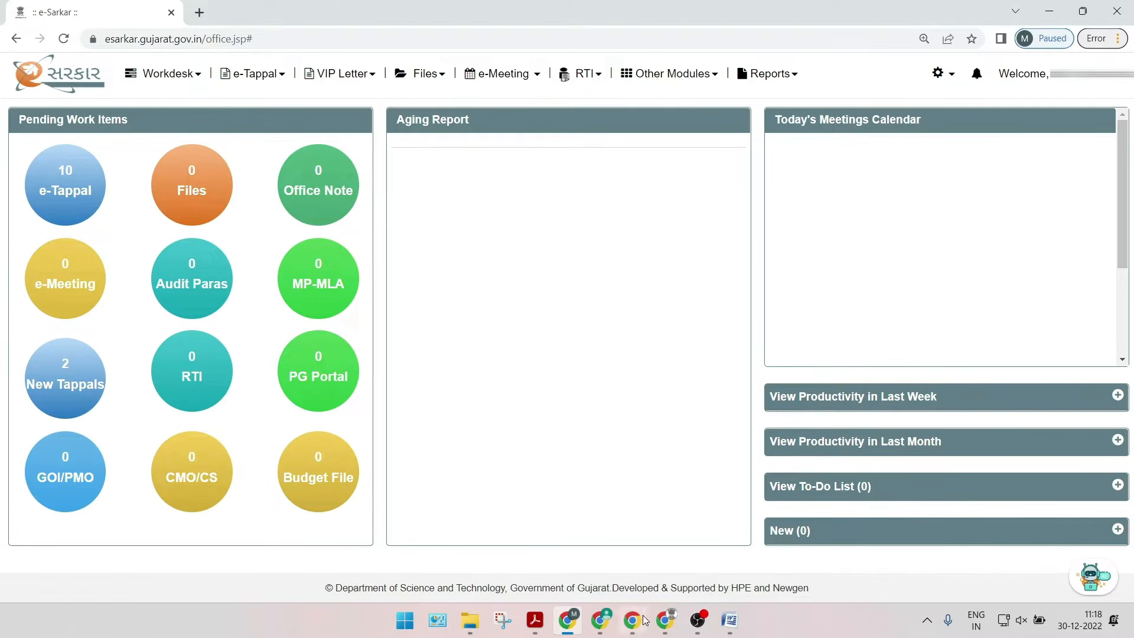
- Review the District User Flow diagram for Collector Offices in Acrobat Reader and return to the e-Sarkar browser window
{"action": "left_click", "coordinate": [535, 619]}
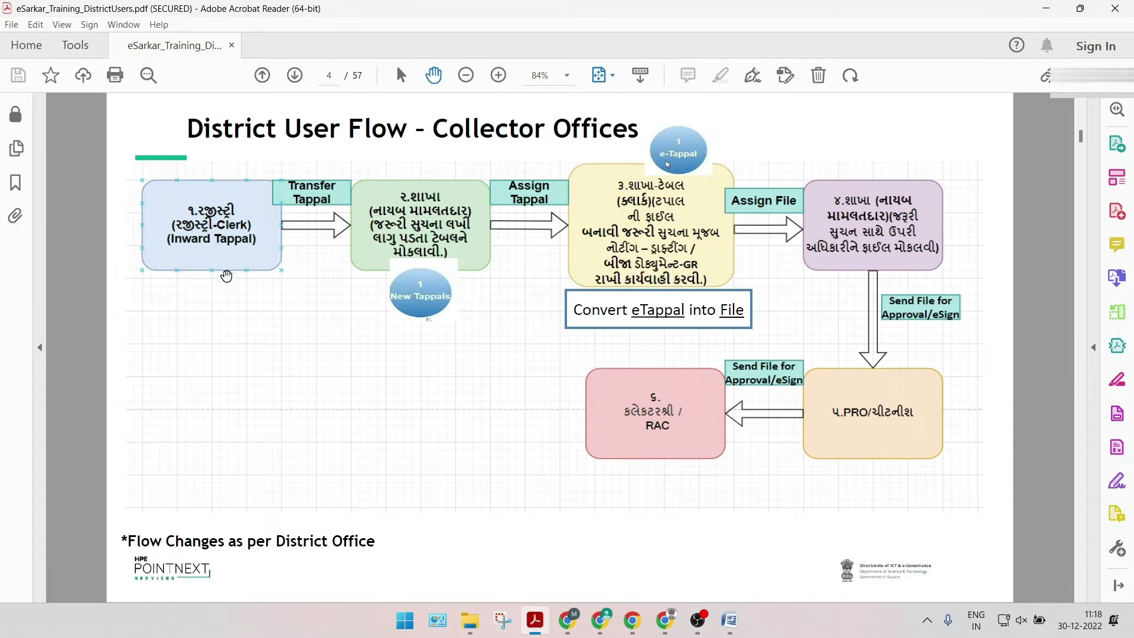
{"action": "left_click", "coordinate": [577, 623]}
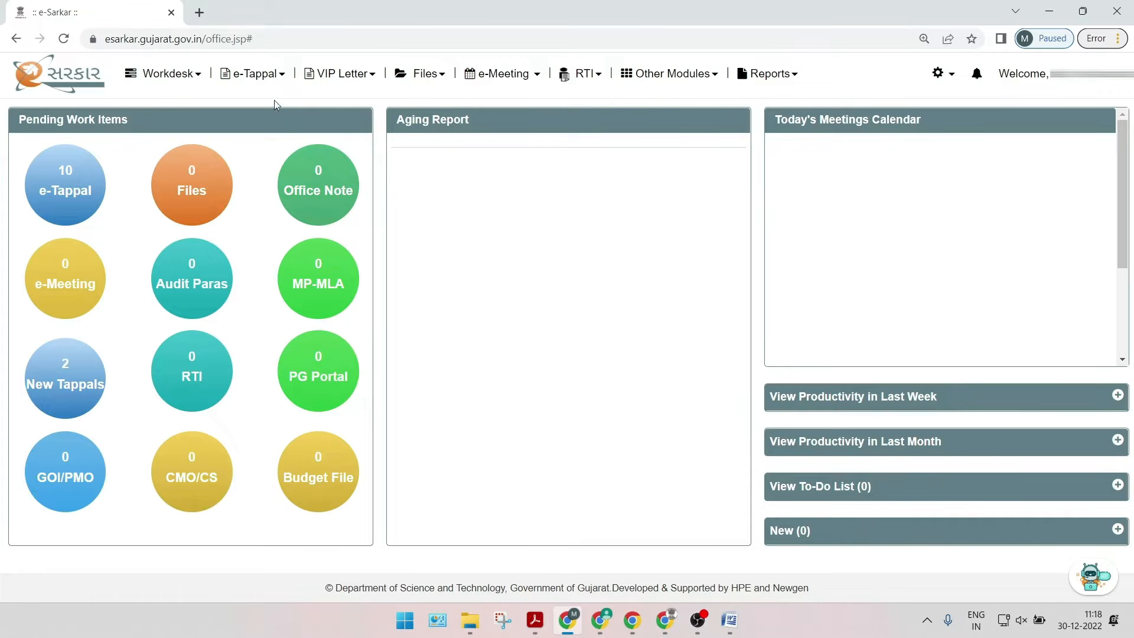
- Open a new e-Tappal registration form and upload the "1.eSarkar Revenue circular" PDF from the Desktop as its document
{"action": "left_click", "coordinate": [266, 84]}
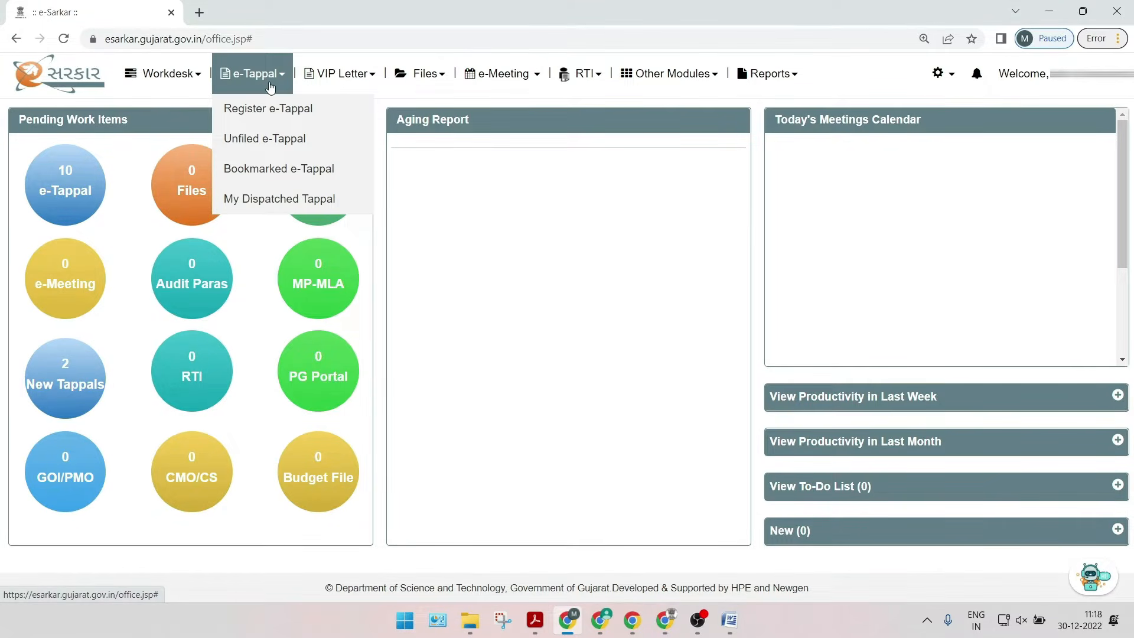
{"action": "left_click", "coordinate": [270, 119]}
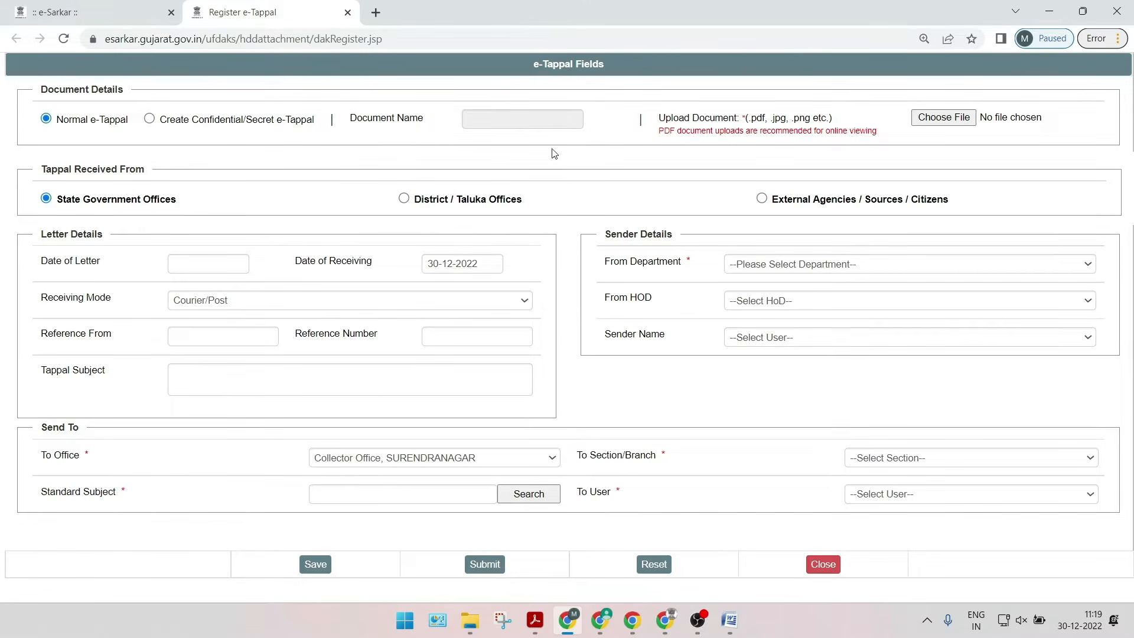
{"action": "left_click", "coordinate": [961, 120]}
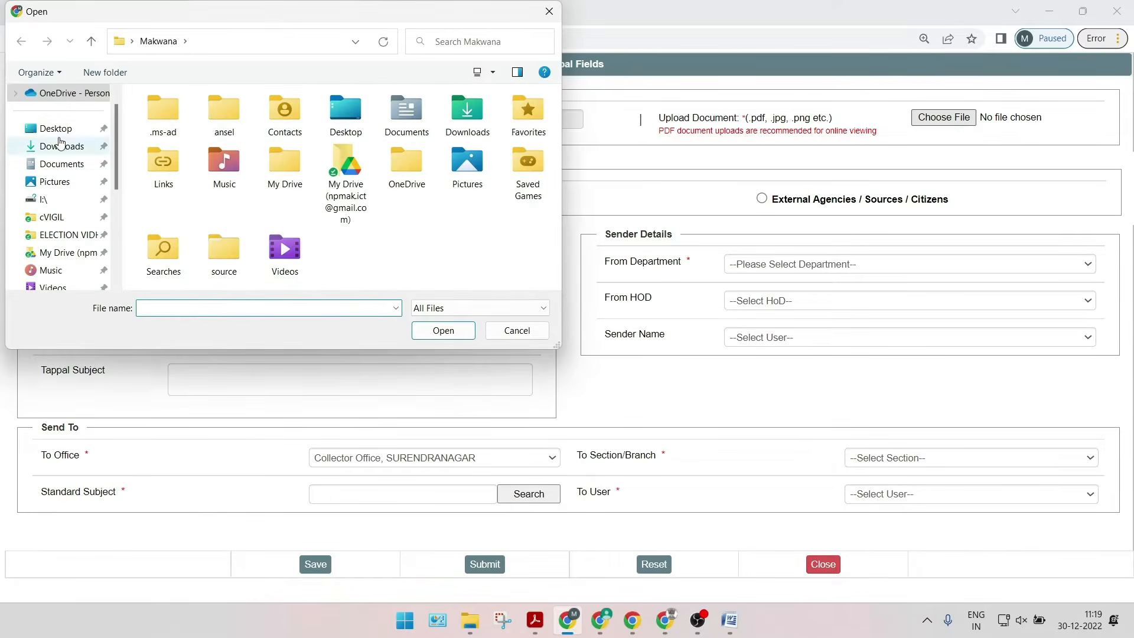
{"action": "left_click", "coordinate": [56, 128]}
{"action": "double_click", "coordinate": [195, 212]}
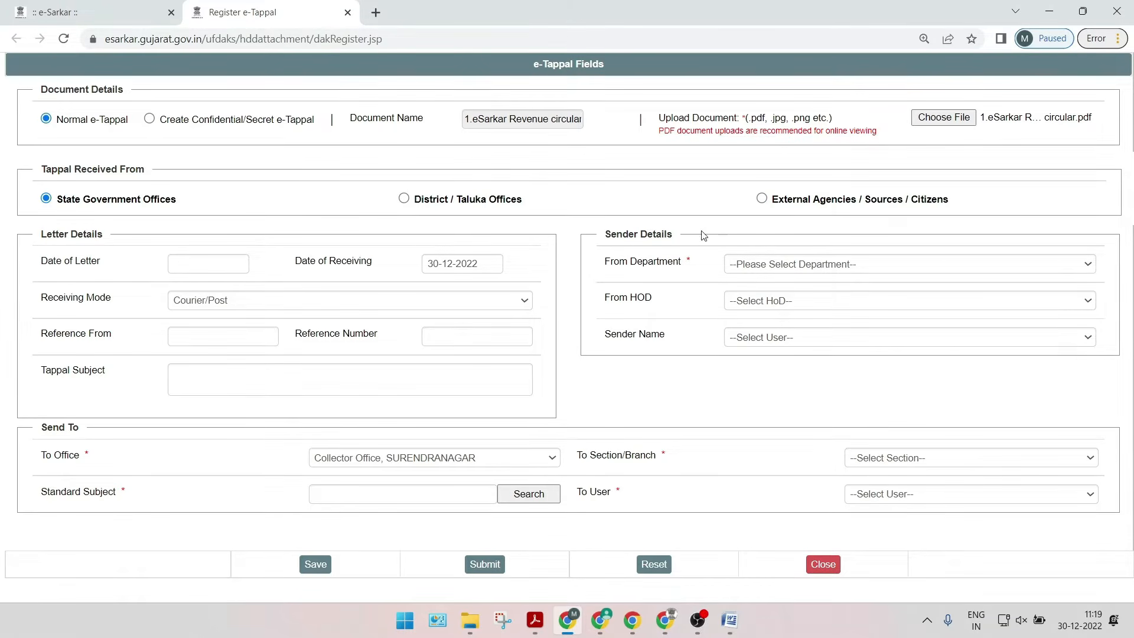
- Set the tappal as received from District / Taluka Offices, leaving the sender's district at GANDHINAGAR
{"action": "left_click", "coordinate": [792, 262]}
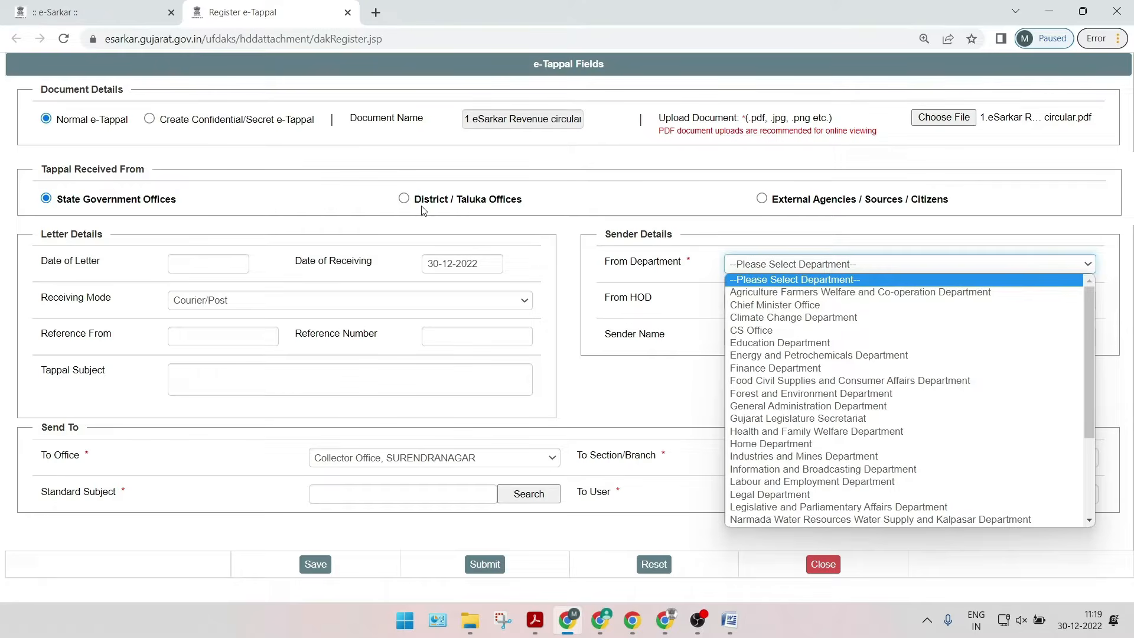
{"action": "left_click", "coordinate": [404, 199]}
{"action": "left_click", "coordinate": [404, 199]}
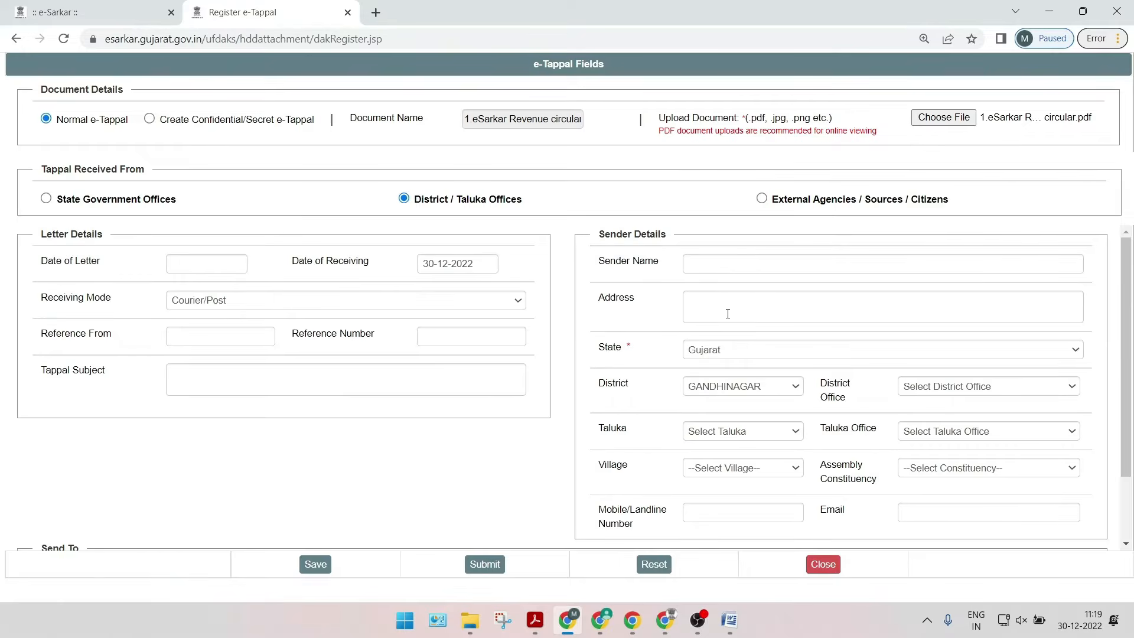
{"action": "left_click", "coordinate": [735, 387]}
{"action": "scroll", "coordinate": [719, 296], "scroll_direction": "down", "scroll_amount": 1}
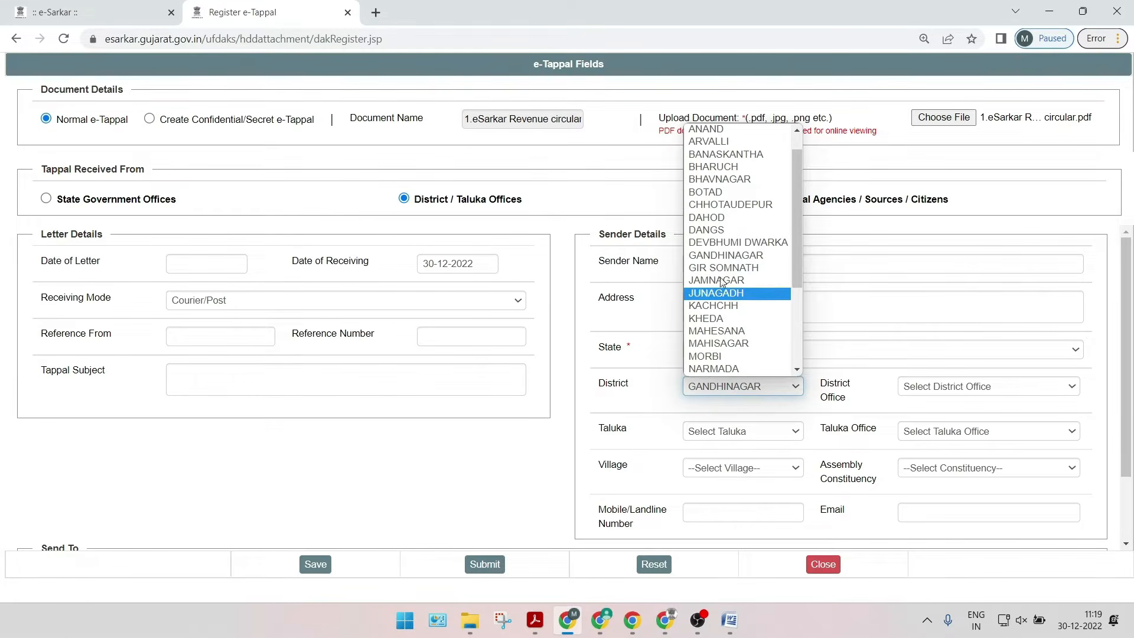
{"action": "left_click", "coordinate": [584, 225]}
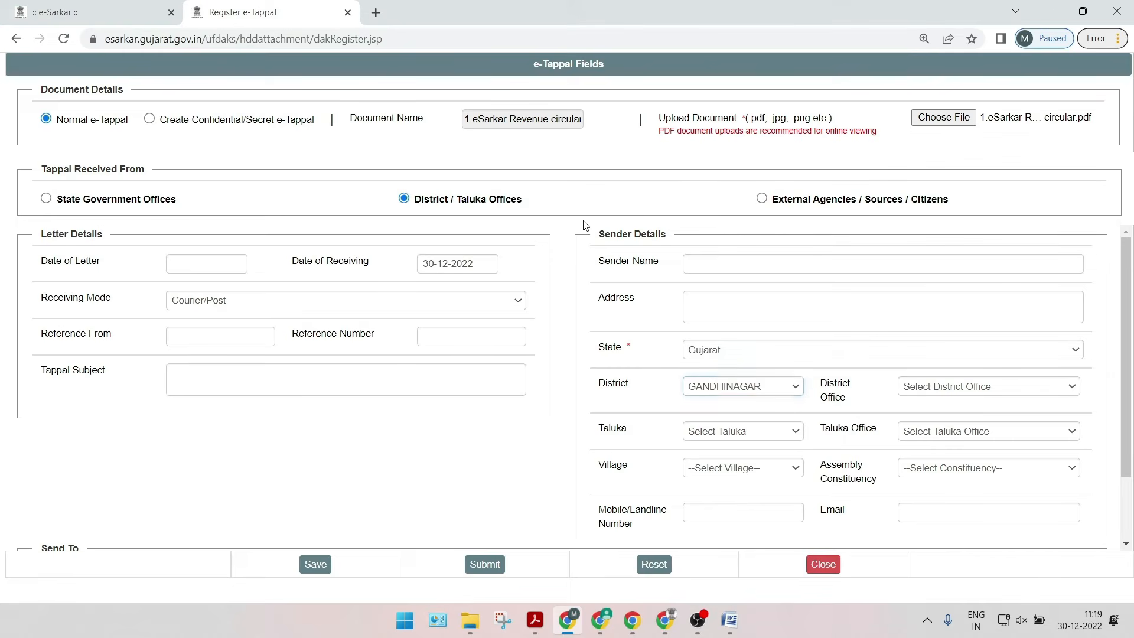
{"action": "left_click", "coordinate": [762, 200]}
- Set the date of letter to 12-12-2022 and keep Courier/Post as the receiving mode
{"action": "left_click", "coordinate": [212, 261]}
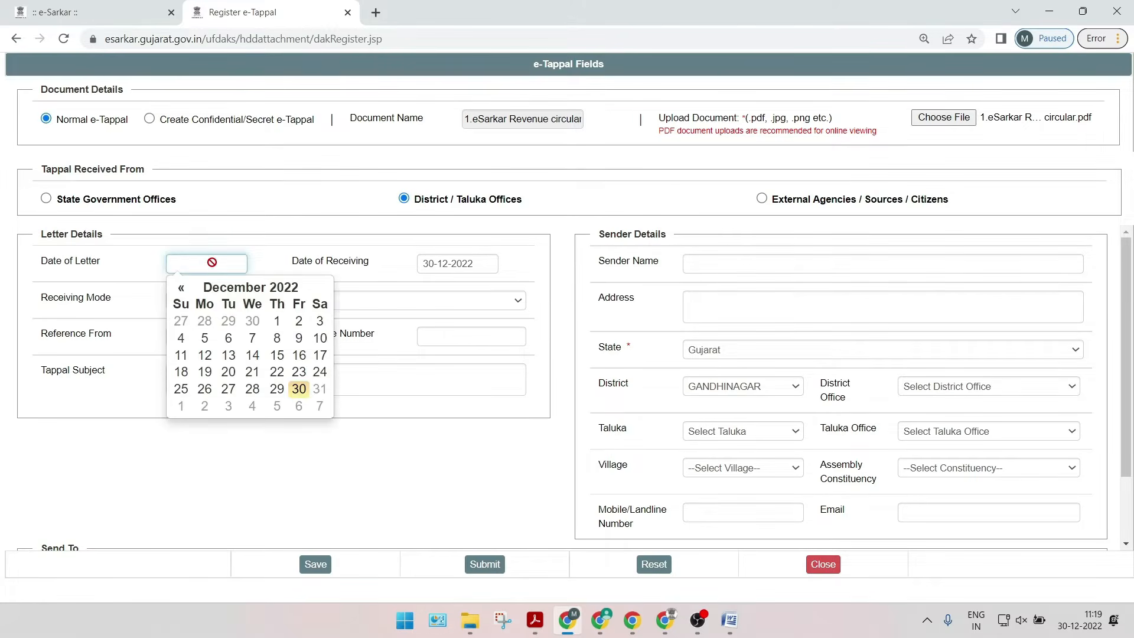
{"action": "left_click", "coordinate": [204, 355]}
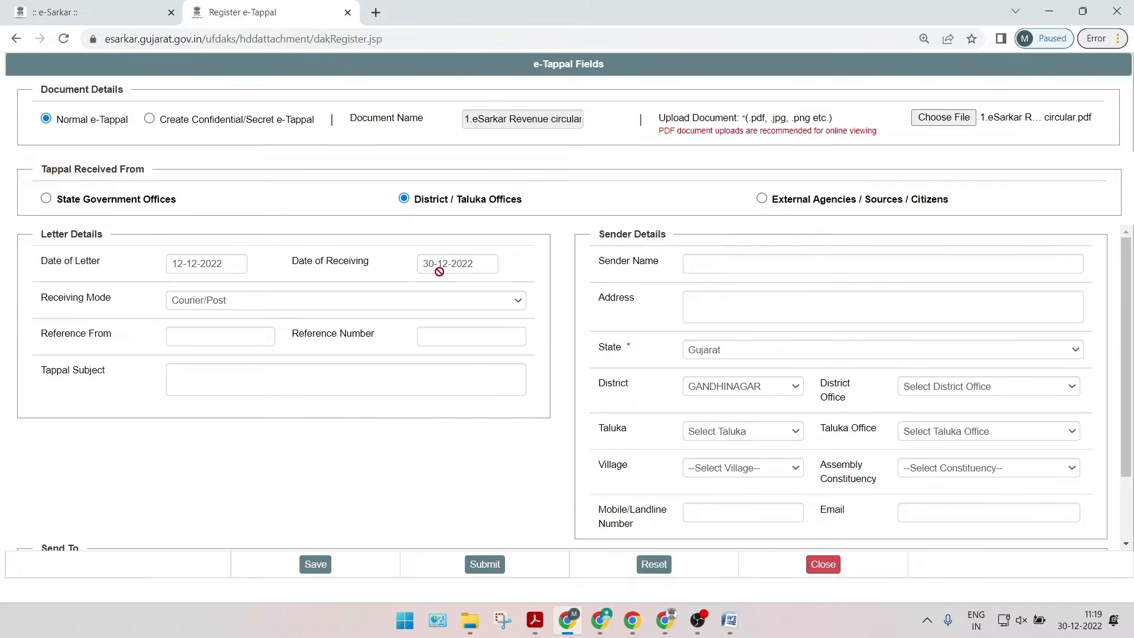
{"action": "left_click", "coordinate": [346, 301]}
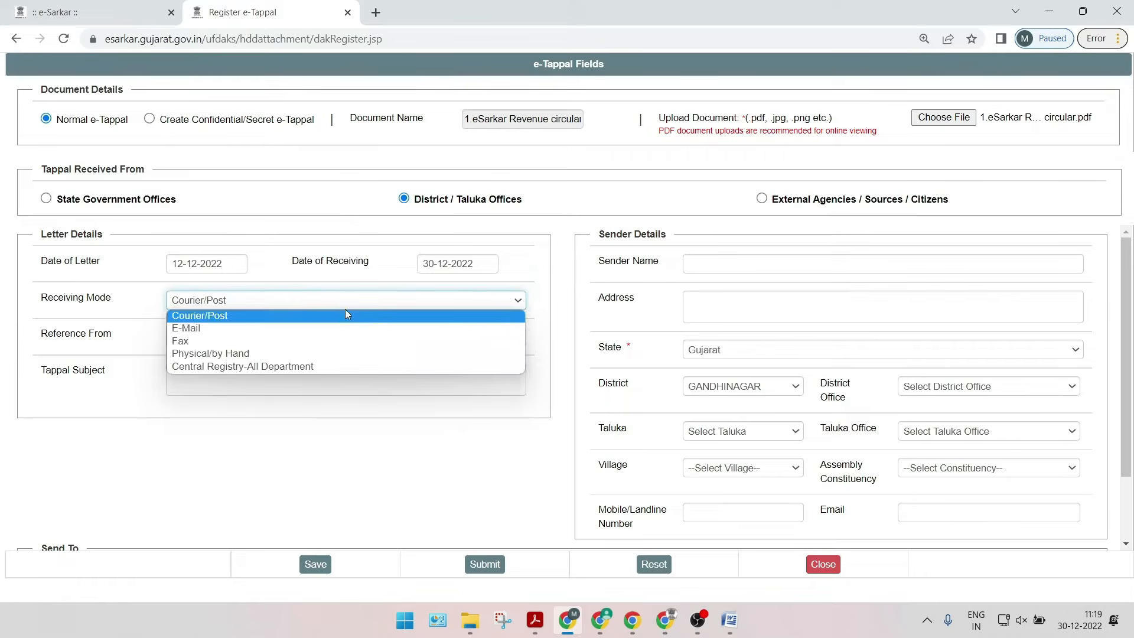
{"action": "left_click", "coordinate": [147, 346]}
- Enter "esarkar district training" as the tappal subject, leaving the reference fields blank
{"action": "left_click", "coordinate": [243, 330]}
{"action": "left_click", "coordinate": [438, 332]}
{"action": "left_click", "coordinate": [262, 380]}
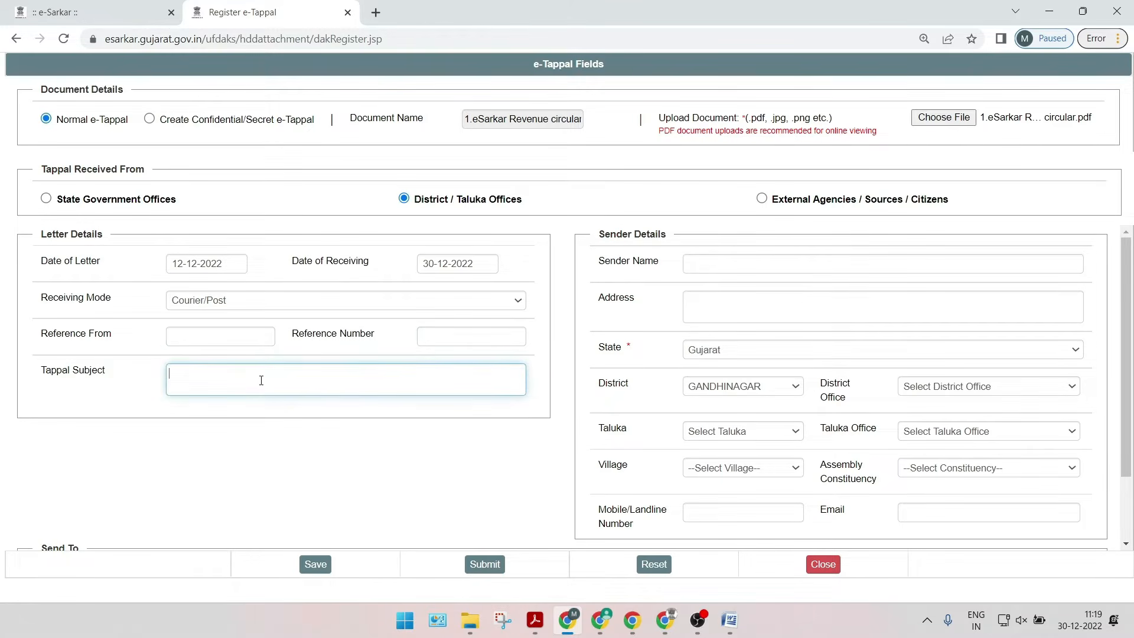
{"action": "scroll", "coordinate": [464, 400], "scroll_direction": "down", "scroll_amount": 2}
{"action": "scroll", "coordinate": [278, 380], "scroll_direction": "up", "scroll_amount": 2}
{"action": "type", "text": "r district traini"}
{"action": "key", "text": "Tab"}
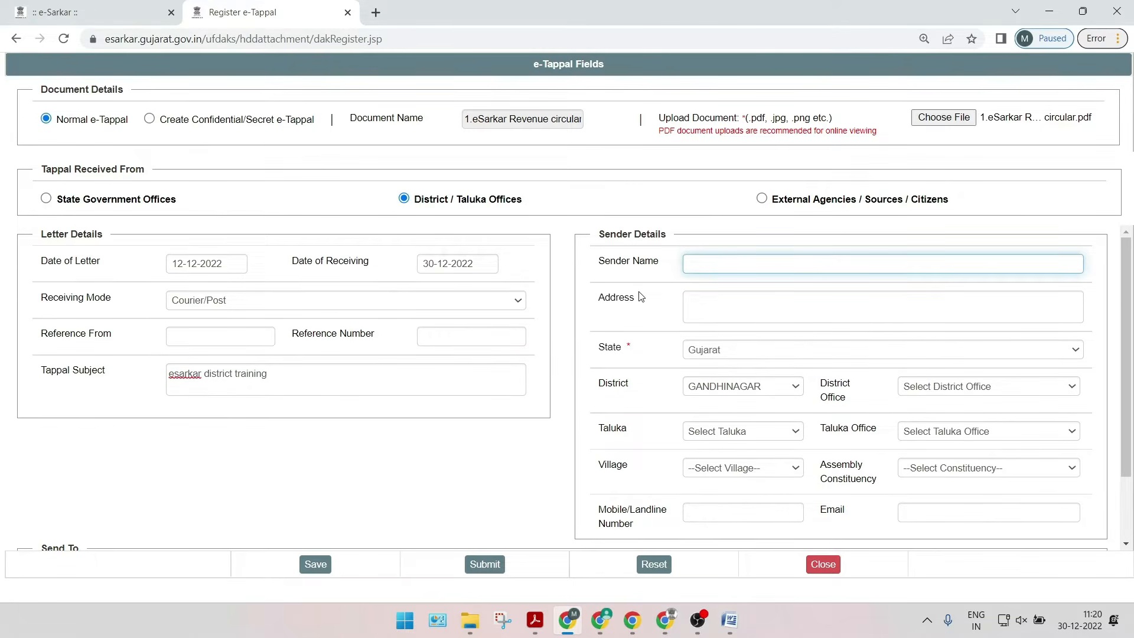
- Choose Janseva kendra as the section/branch that receives the tappal
{"action": "scroll", "coordinate": [641, 297], "scroll_direction": "down", "scroll_amount": 2}
{"action": "scroll", "coordinate": [846, 308], "scroll_direction": "up", "scroll_amount": 2}
{"action": "left_click_drag", "start_coordinate": [1132, 291], "coordinate": [1131, 365]}
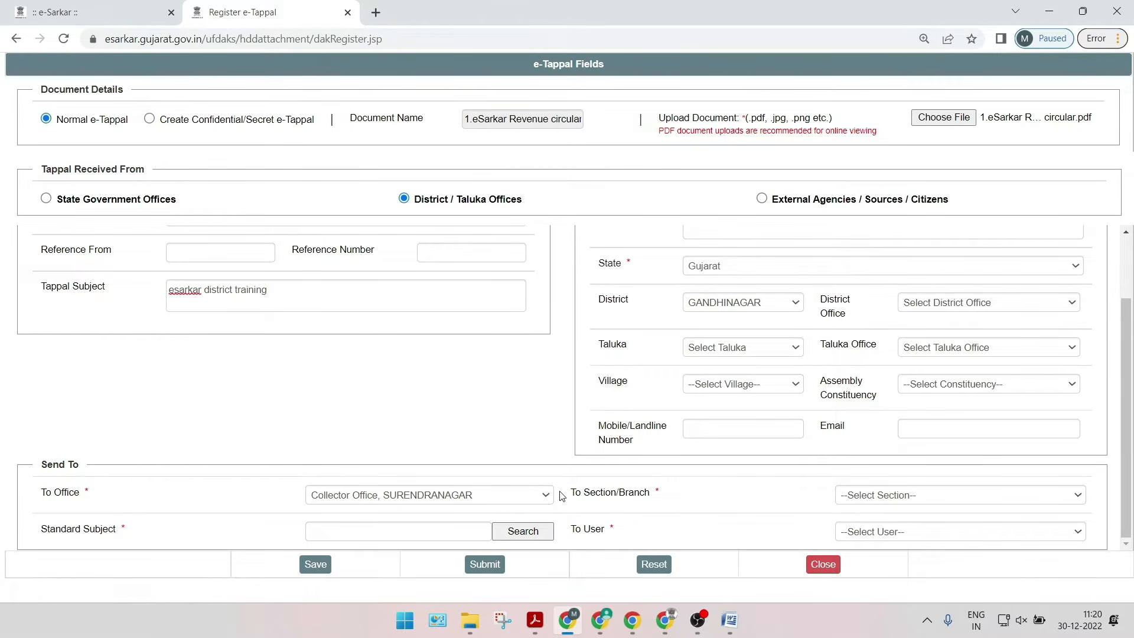
{"action": "left_click", "coordinate": [918, 500]}
{"action": "scroll", "coordinate": [913, 480], "scroll_direction": "down", "scroll_amount": 1}
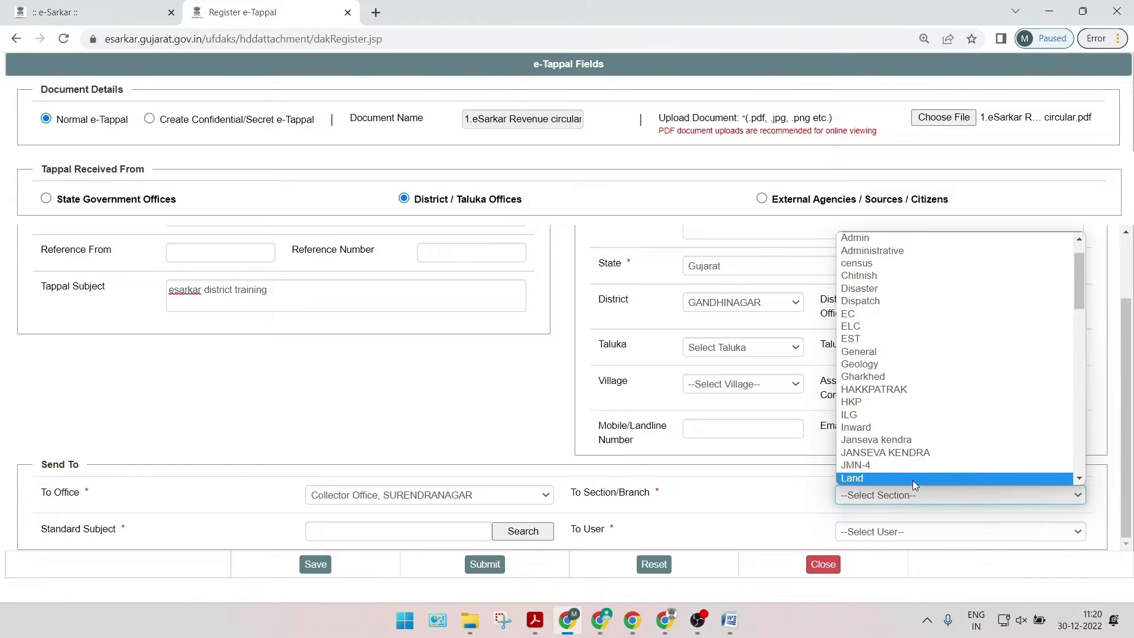
{"action": "left_click", "coordinate": [916, 440]}
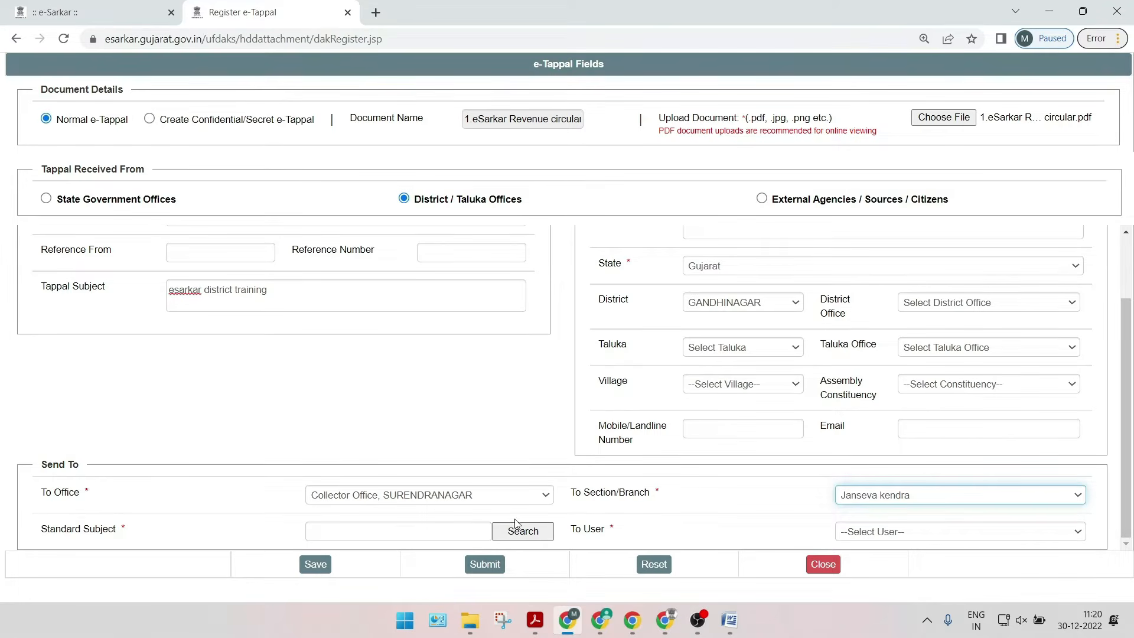
- Look up the standard subjects for the section and add "Other" as the tappal's standard subject
{"action": "left_click", "coordinate": [452, 534]}
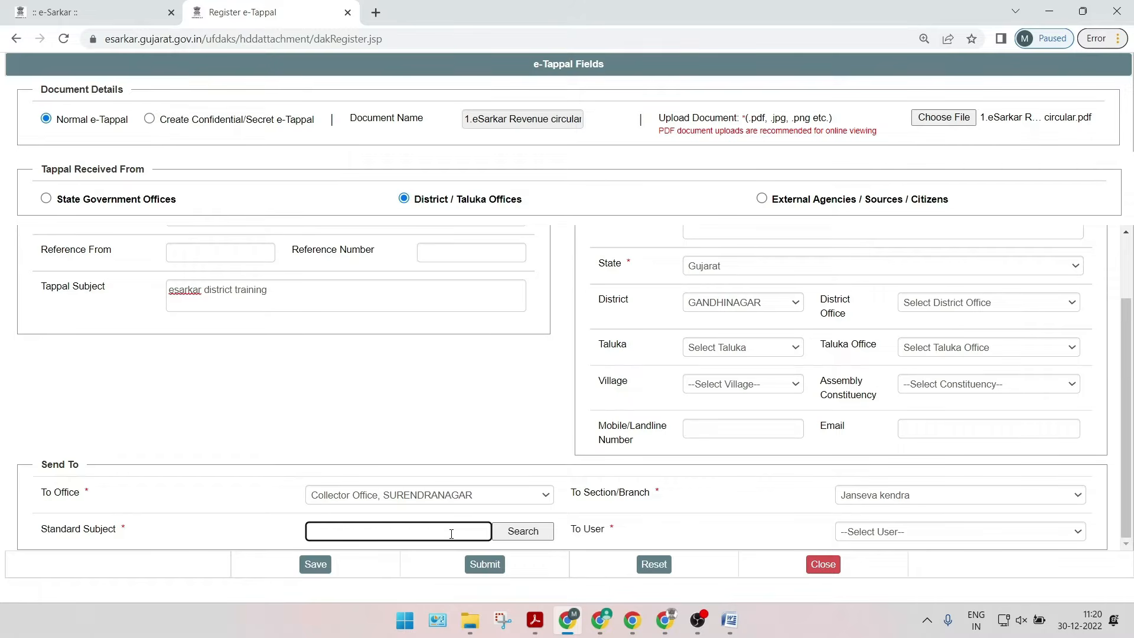
{"action": "left_click", "coordinate": [505, 535]}
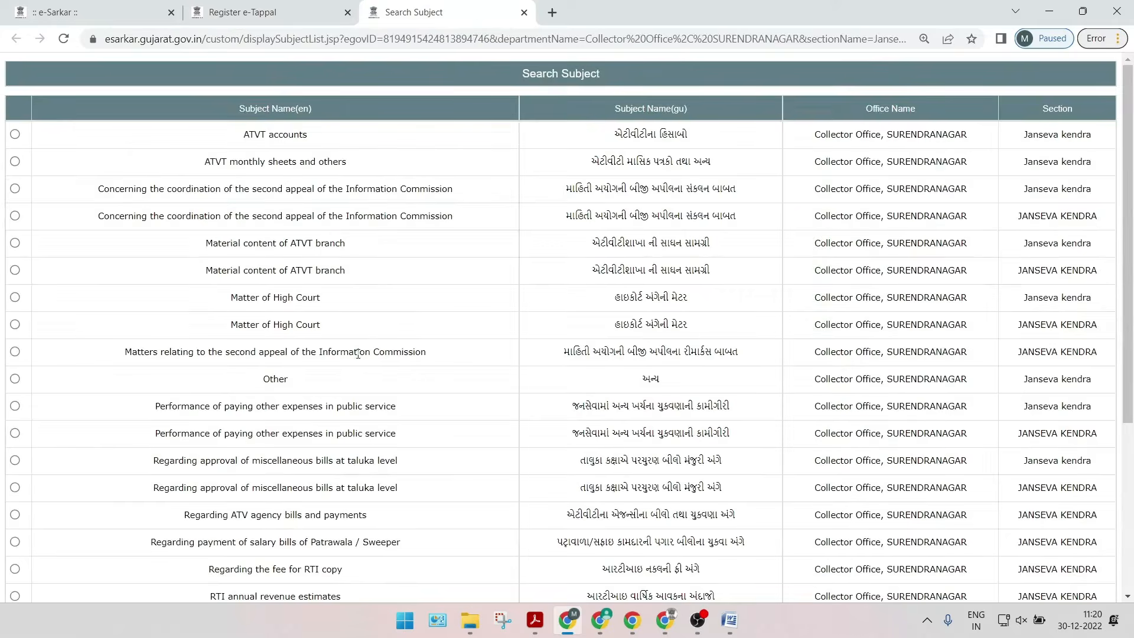
{"action": "left_click", "coordinate": [15, 351]}
{"action": "scroll", "coordinate": [461, 406], "scroll_direction": "down", "scroll_amount": 4}
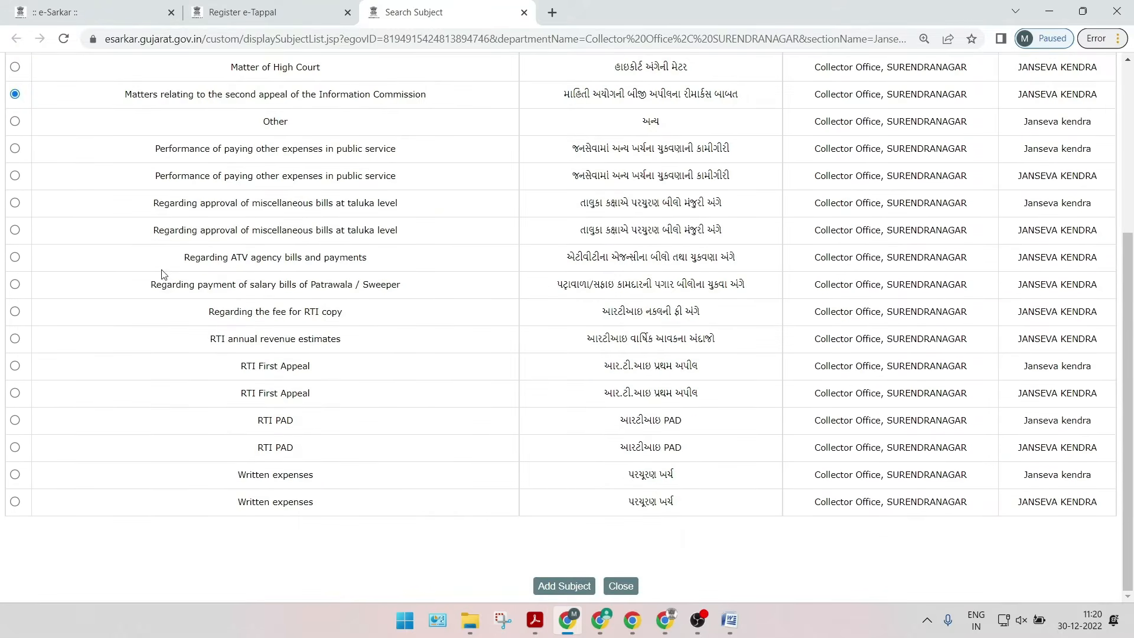
{"action": "scroll", "coordinate": [163, 273], "scroll_direction": "up", "scroll_amount": 3}
{"action": "left_click", "coordinate": [14, 268]}
{"action": "scroll", "coordinate": [439, 420], "scroll_direction": "down", "scroll_amount": 3}
{"action": "left_click", "coordinate": [546, 586]}
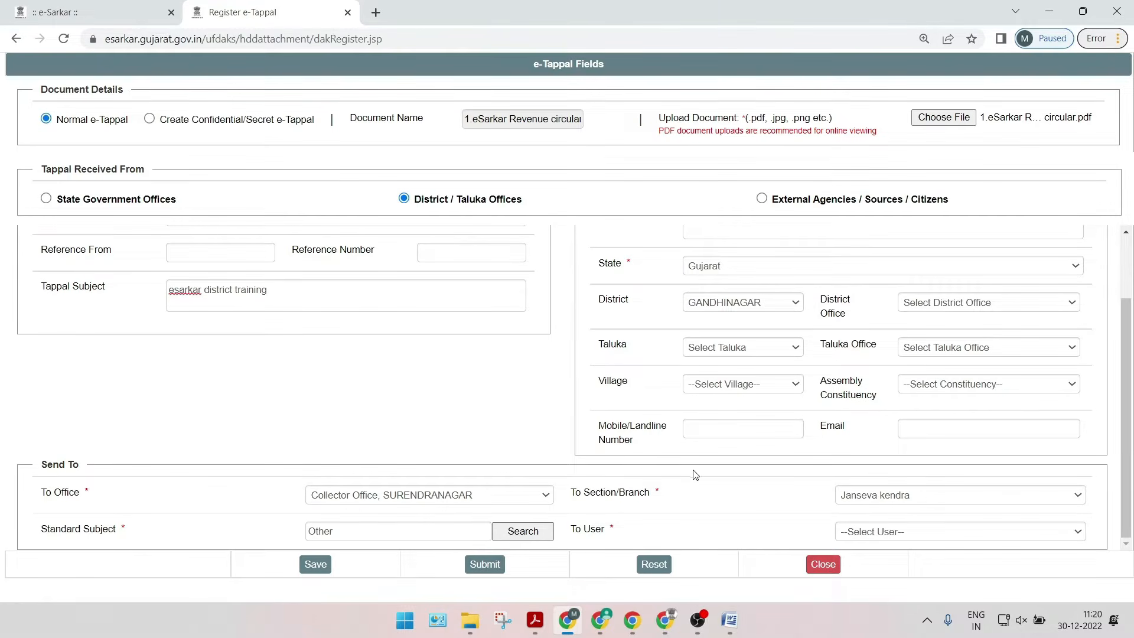
- Select the Janseva kendra officer listed second as the user the tappal is sent to
{"action": "left_click", "coordinate": [880, 533]}
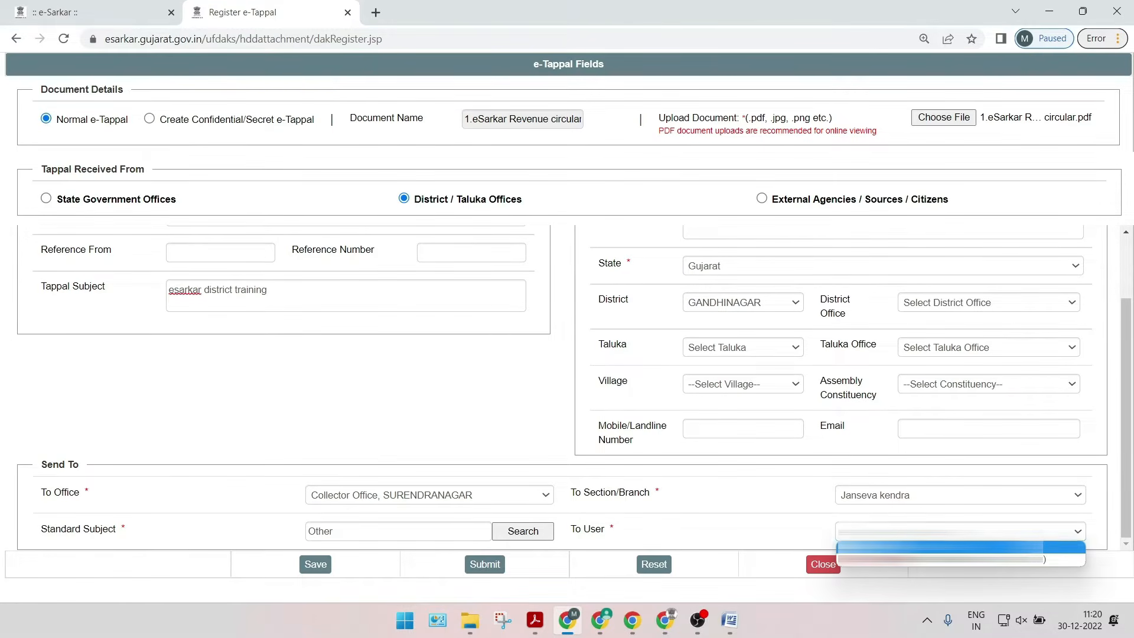
{"action": "key", "text": "Down"}
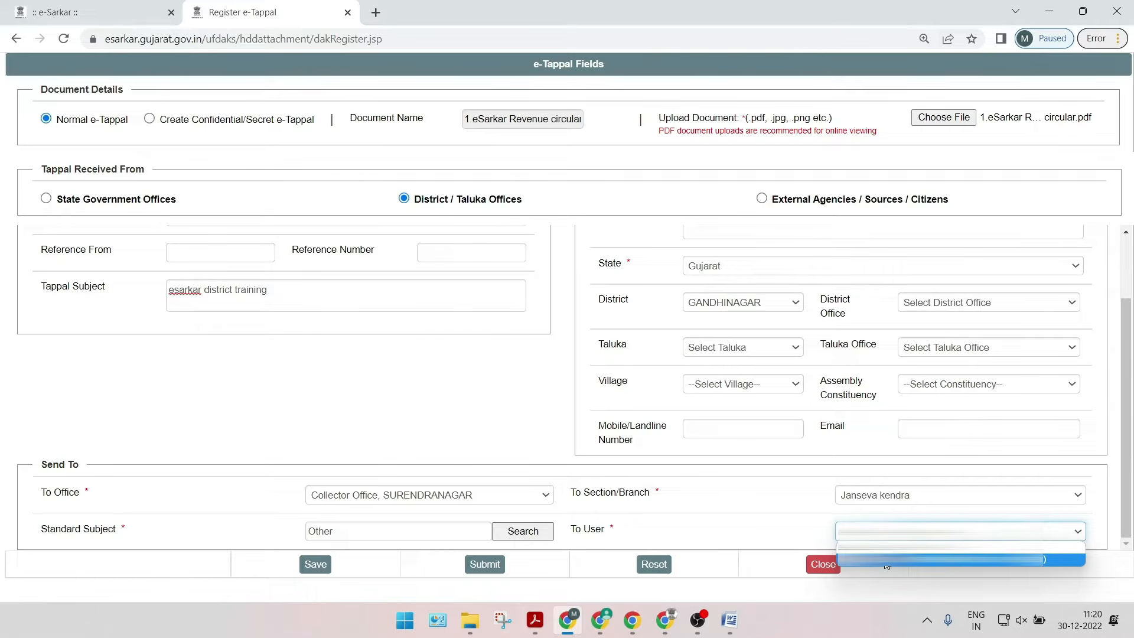
{"action": "left_click", "coordinate": [887, 562]}
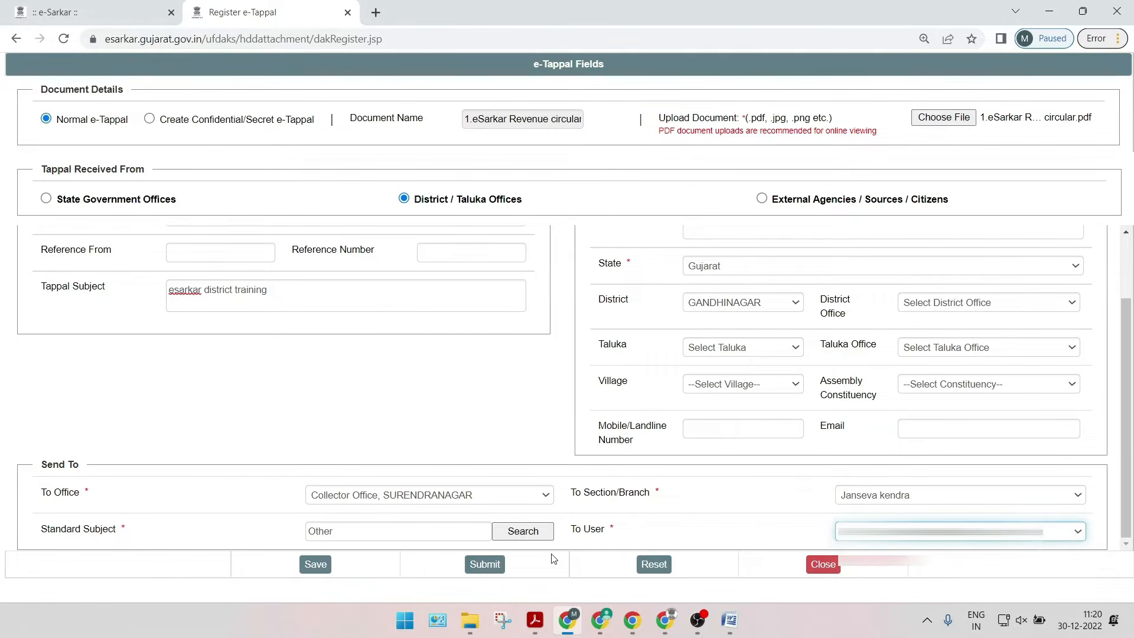
{"action": "left_click", "coordinate": [676, 507]}
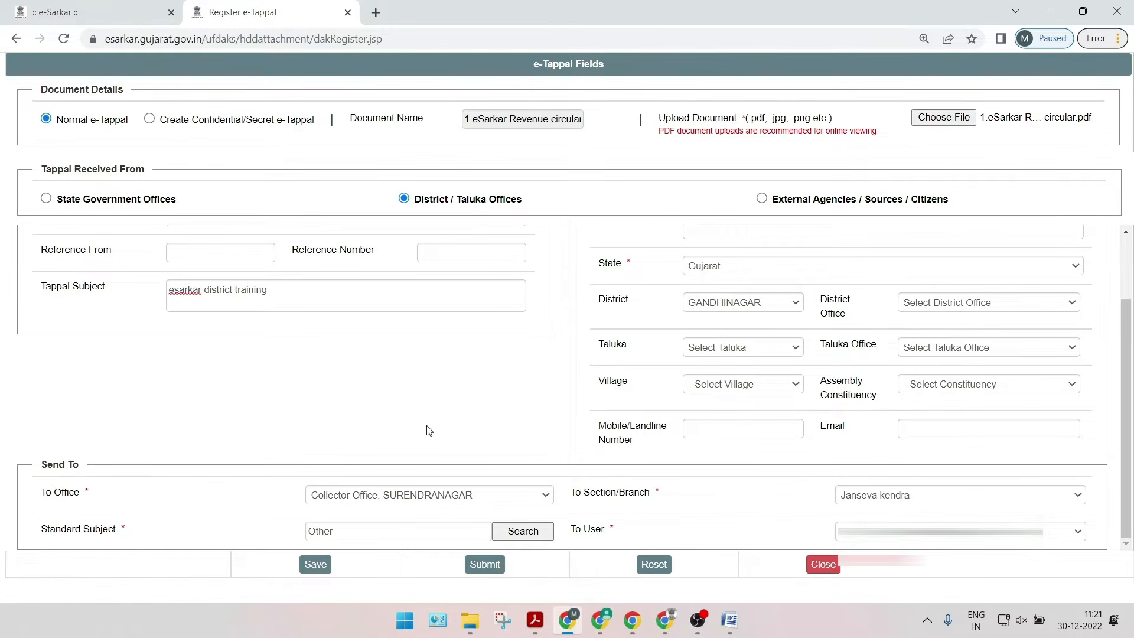
- Look at the Unfiled e-Tappal option on the main e-Sarkar page and return to the registration form
{"action": "left_click", "coordinate": [101, 6]}
{"action": "mouse_move", "coordinate": [254, 73]}
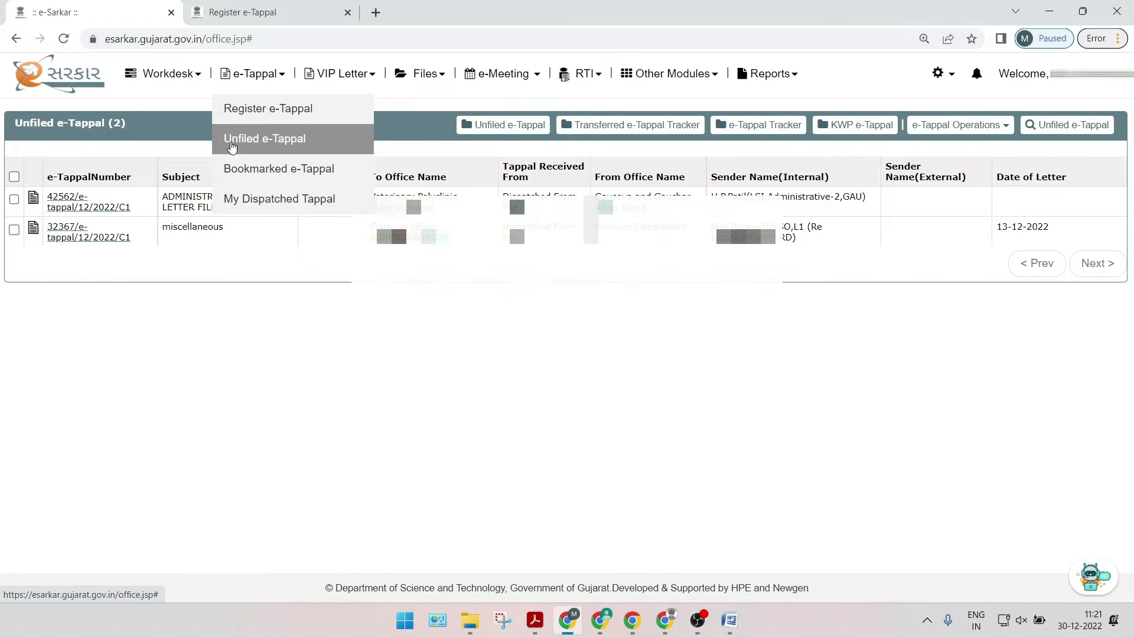
{"action": "left_click", "coordinate": [248, 11]}
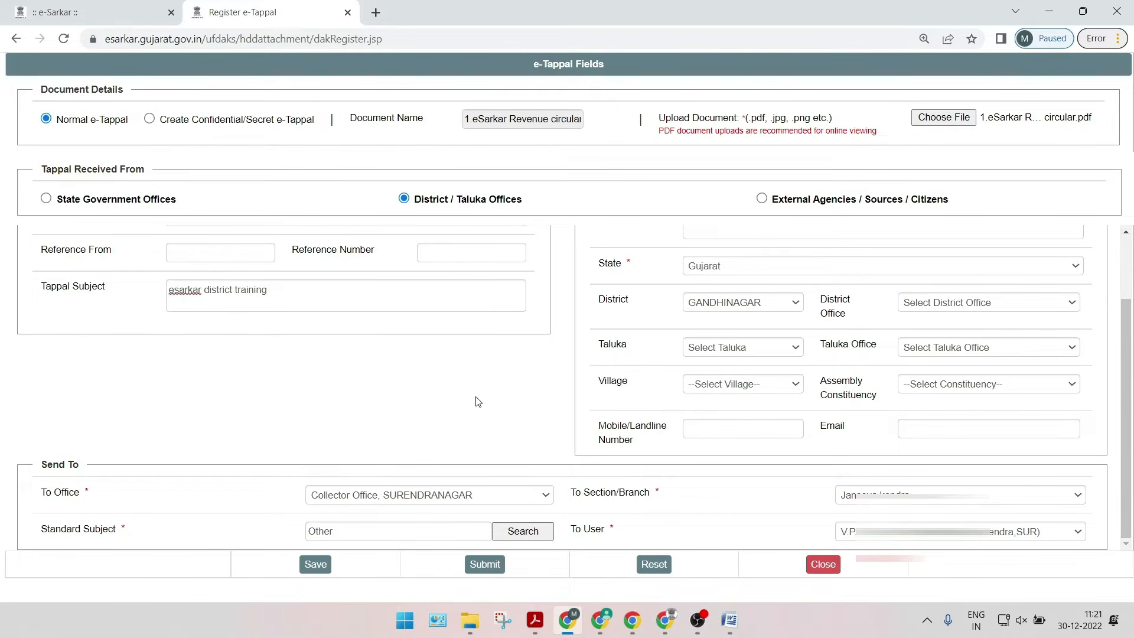
- Submit the e-Tappal and acknowledge the message that gives its number
{"action": "left_click", "coordinate": [486, 568]}
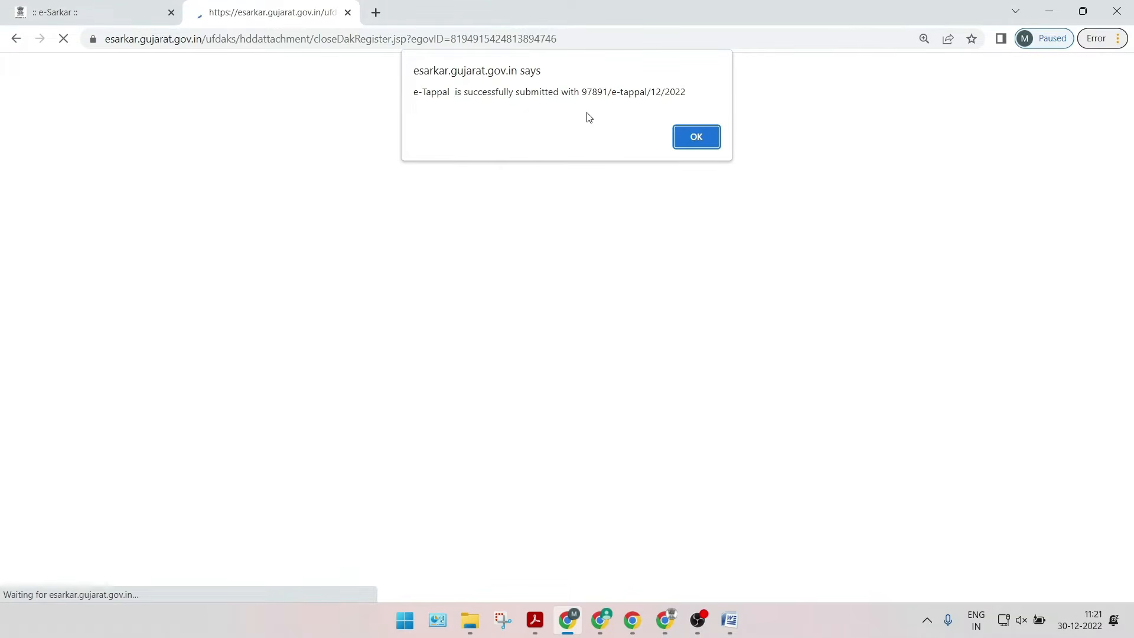
{"action": "left_click_drag", "start_coordinate": [581, 93], "coordinate": [686, 92]}
{"action": "left_click", "coordinate": [695, 136]}
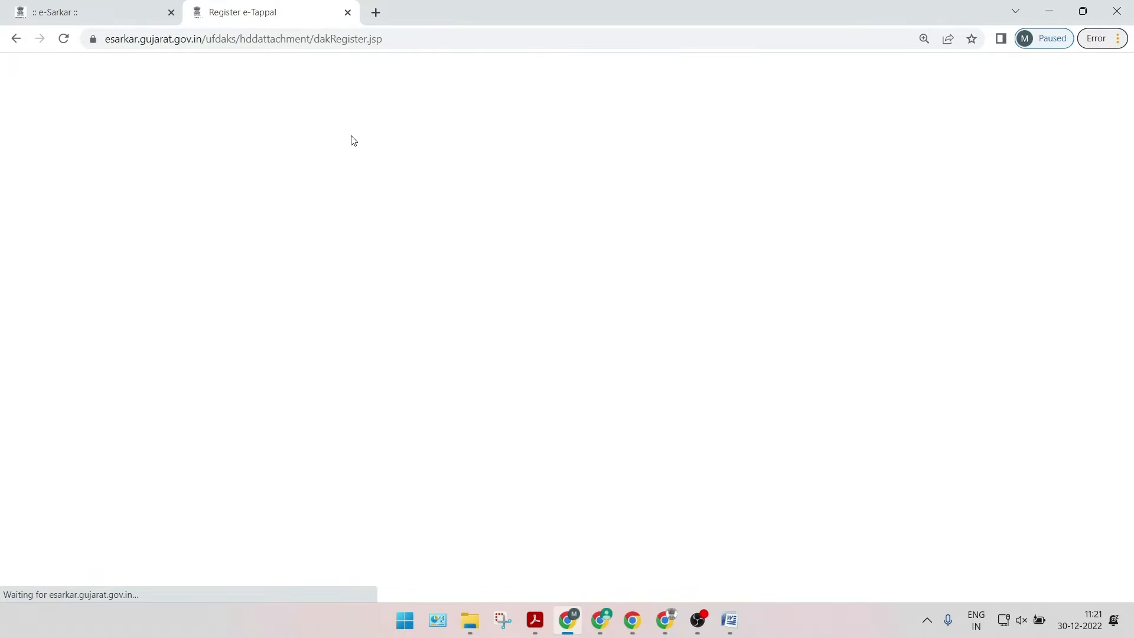
- Show the dashboard in the receiving user's e-Sarkar window and check the New Tappals stage in the training PDF's flow diagram
{"action": "left_click", "coordinate": [603, 617]}
{"action": "left_click", "coordinate": [66, 76]}
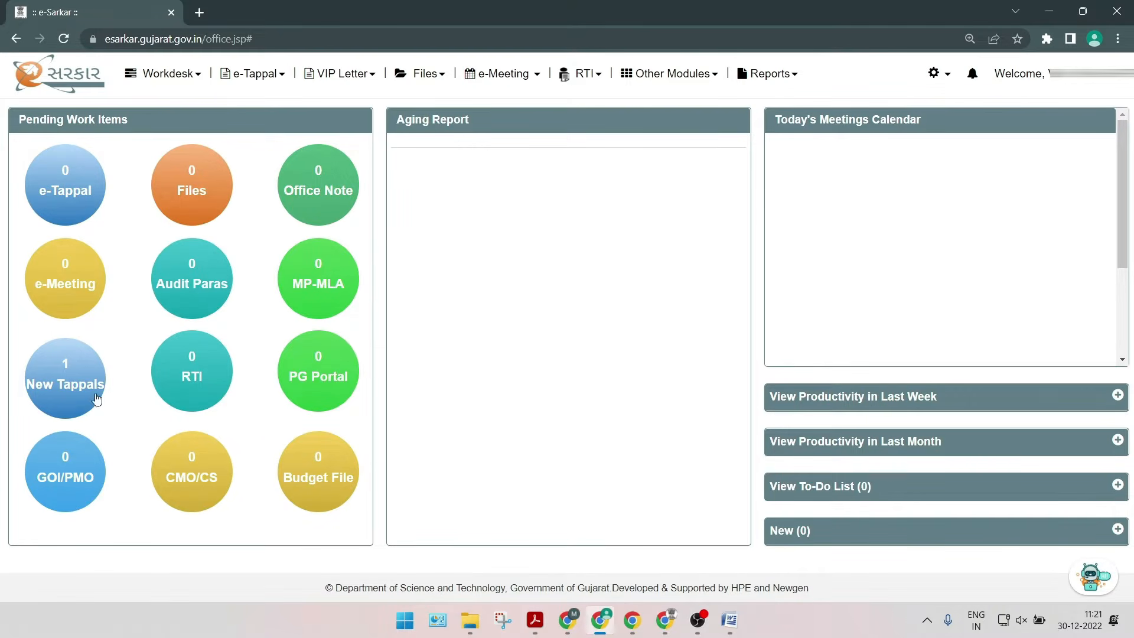
{"action": "left_click", "coordinate": [540, 613]}
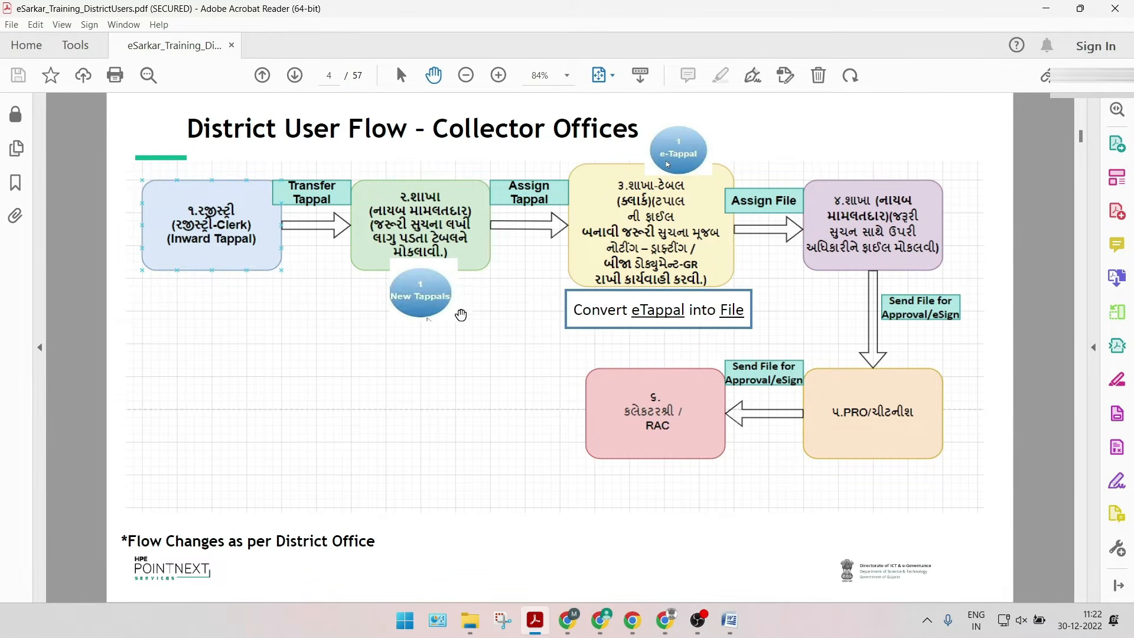
{"action": "left_click", "coordinate": [612, 625]}
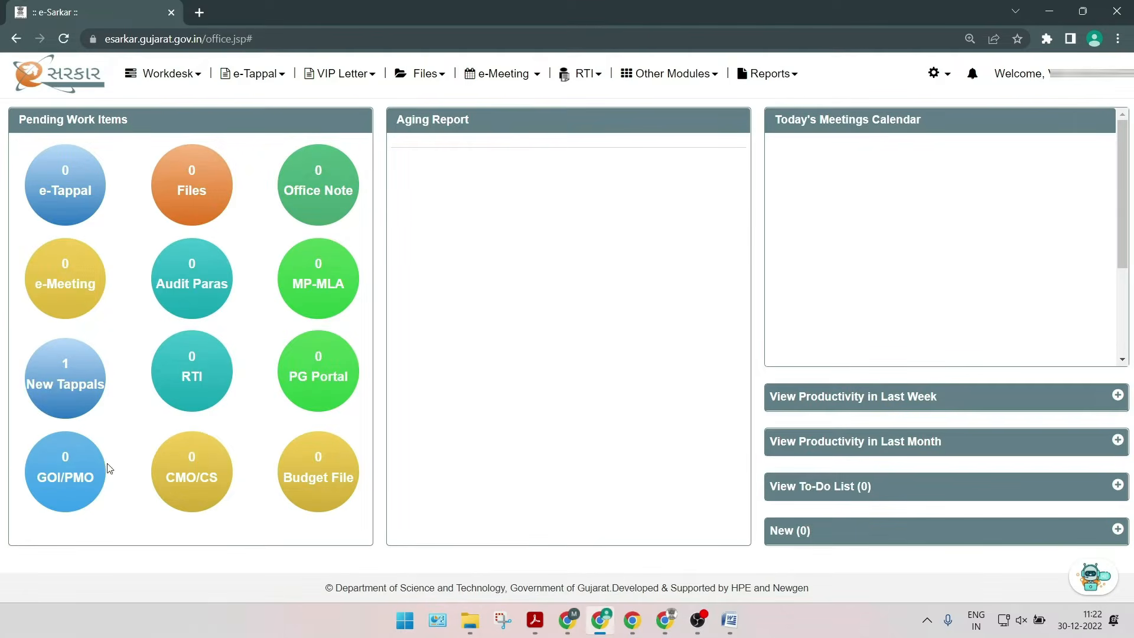
- Open the "esarkar district training" e-Tappal from the receiving user's New Tappals
{"action": "left_click", "coordinate": [70, 395]}
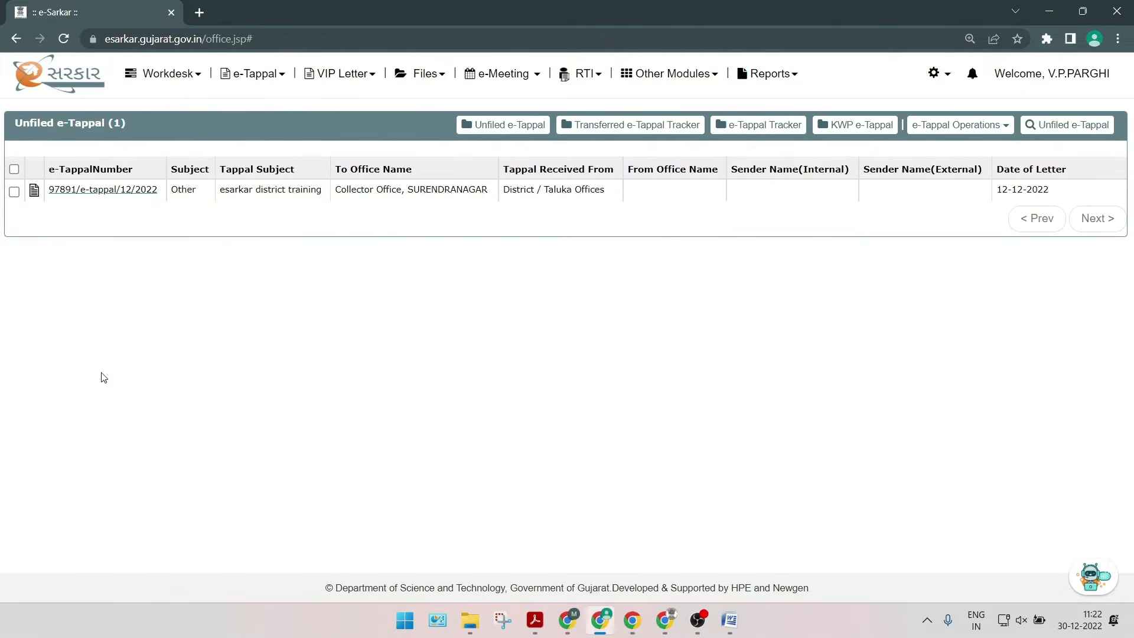
{"action": "left_click", "coordinate": [94, 191]}
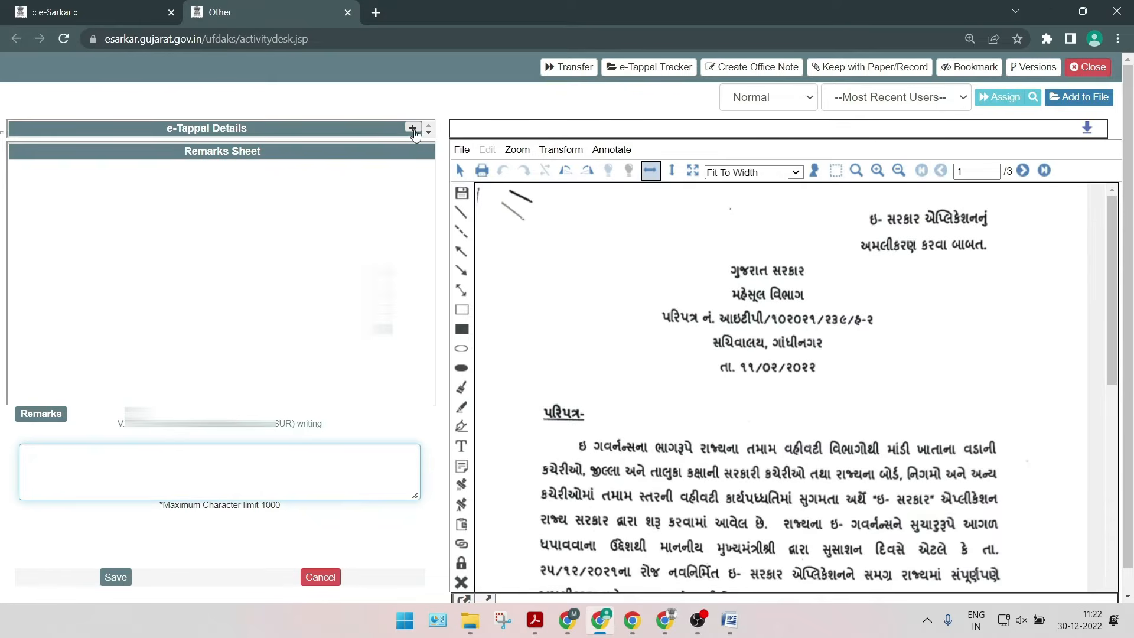
- Expand and review the e-Tappal details, and enter the remark "Put noting & create Draft letter"
{"action": "left_click", "coordinate": [413, 130]}
{"action": "scroll", "coordinate": [307, 177], "scroll_direction": "down", "scroll_amount": 8}
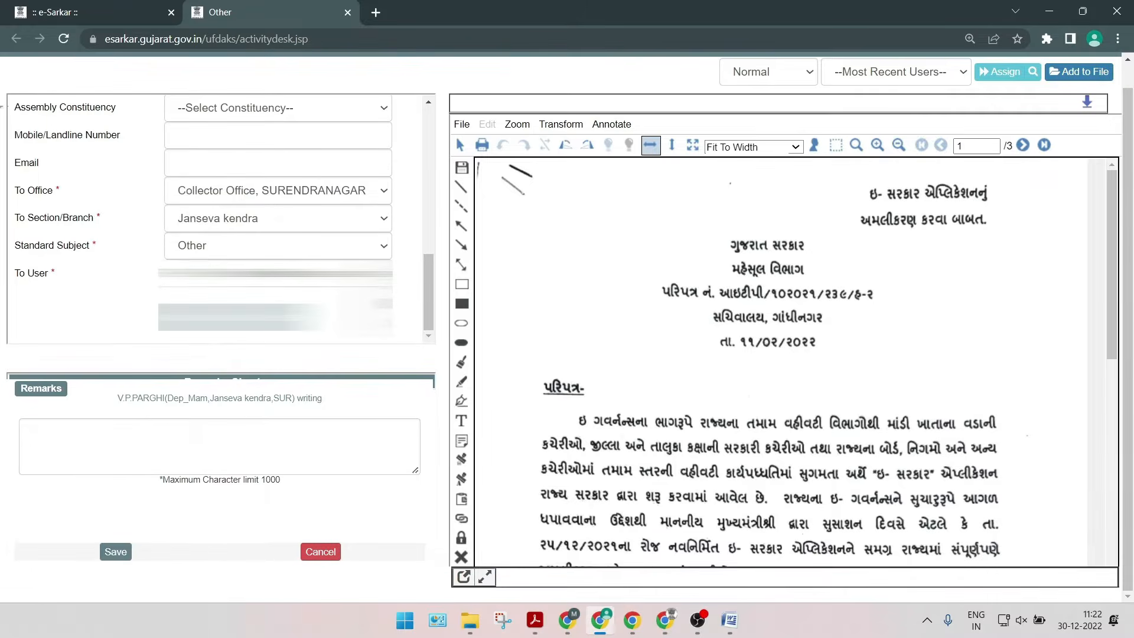
{"action": "scroll", "coordinate": [266, 422], "scroll_direction": "up", "scroll_amount": 2}
{"action": "left_click", "coordinate": [172, 477]}
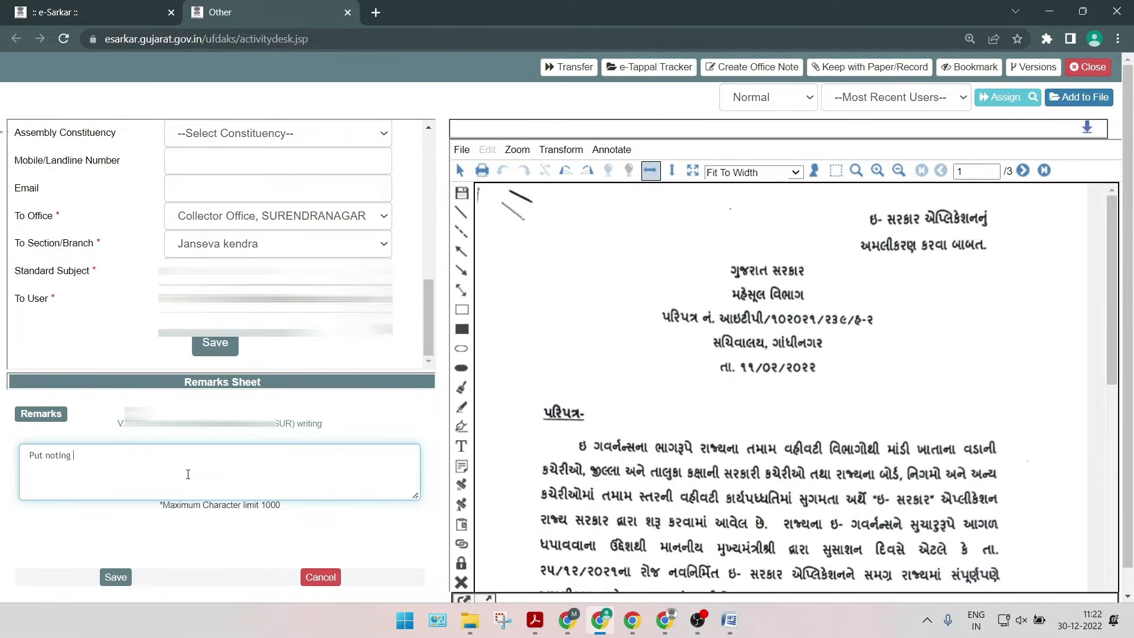
{"action": "type", "text": "Put noting & create Draft letter"}
- Look at the available priority options and check the Assign Tappal stage in the training PDF's flow diagram
{"action": "left_click", "coordinate": [784, 103]}
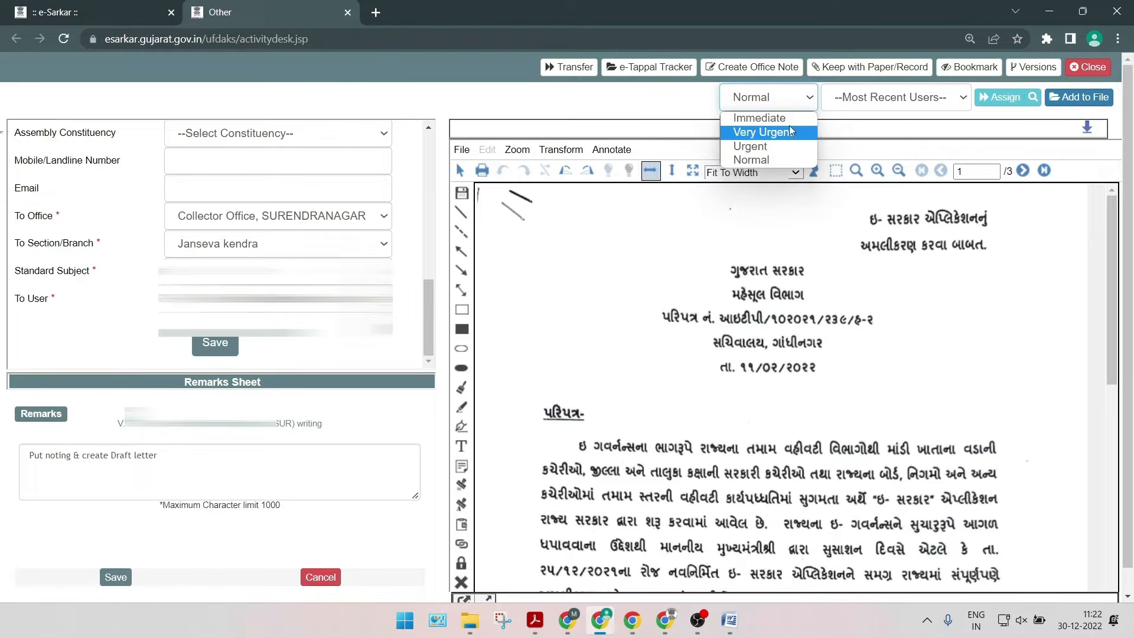
{"action": "left_click", "coordinate": [875, 130]}
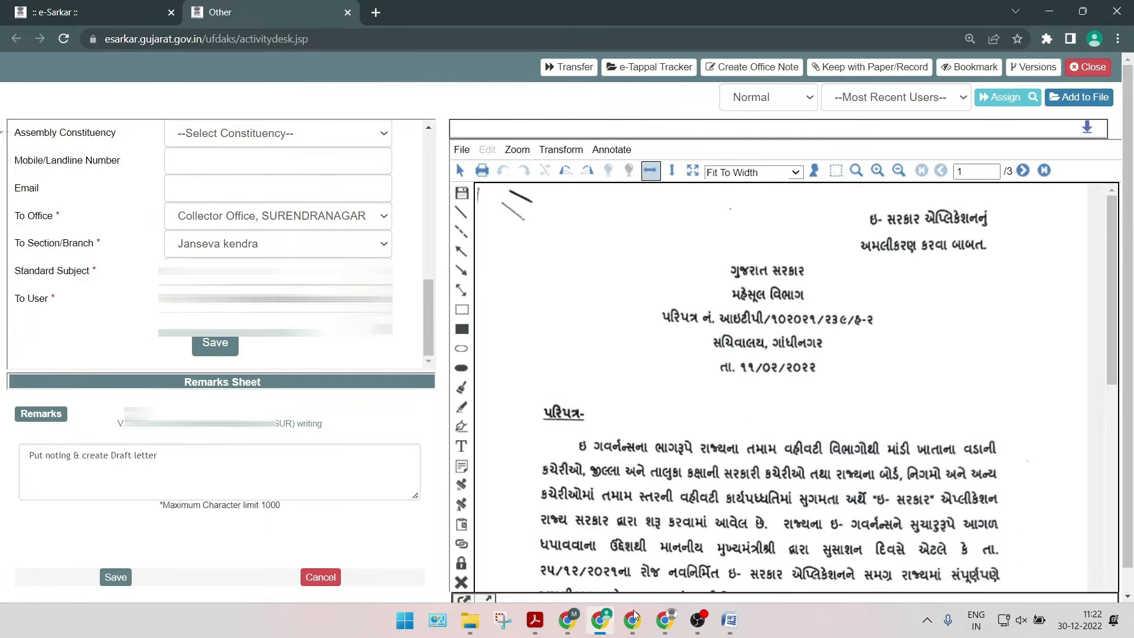
{"action": "left_click", "coordinate": [535, 620]}
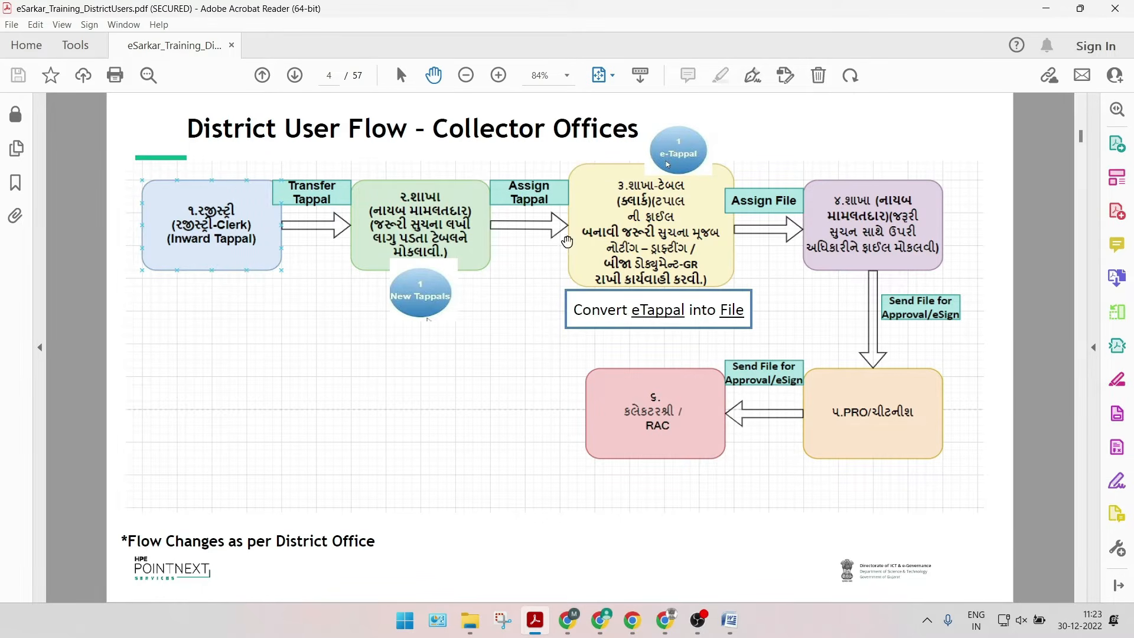
{"action": "left_click", "coordinate": [601, 626]}
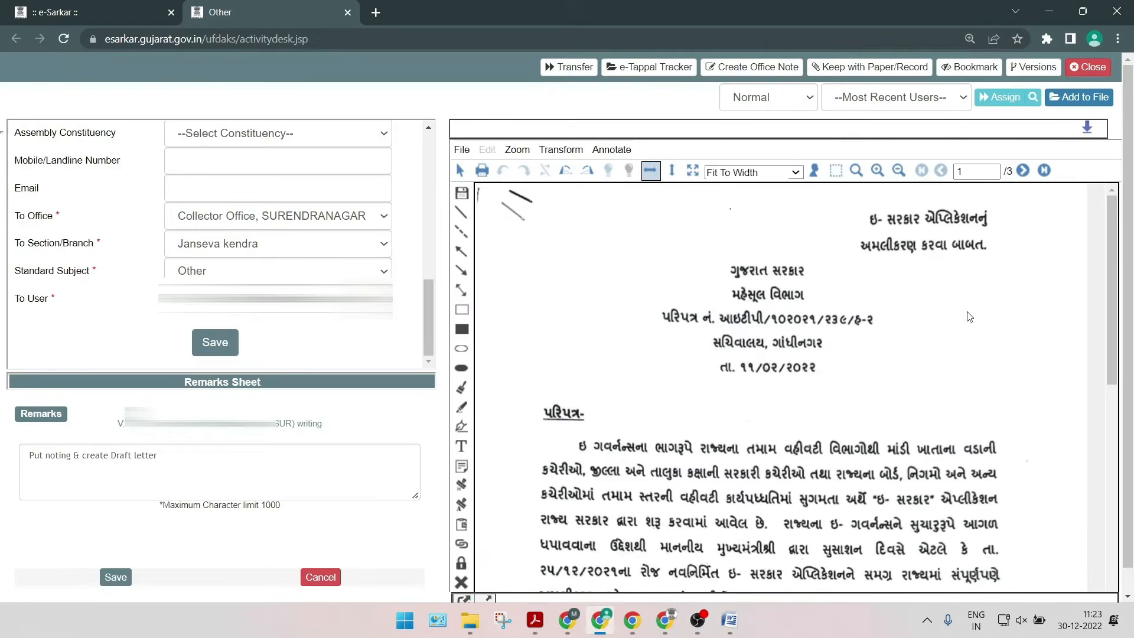
- Start assigning the e-Tappal and open the advanced user search for its To recipient
{"action": "left_click", "coordinate": [1032, 98]}
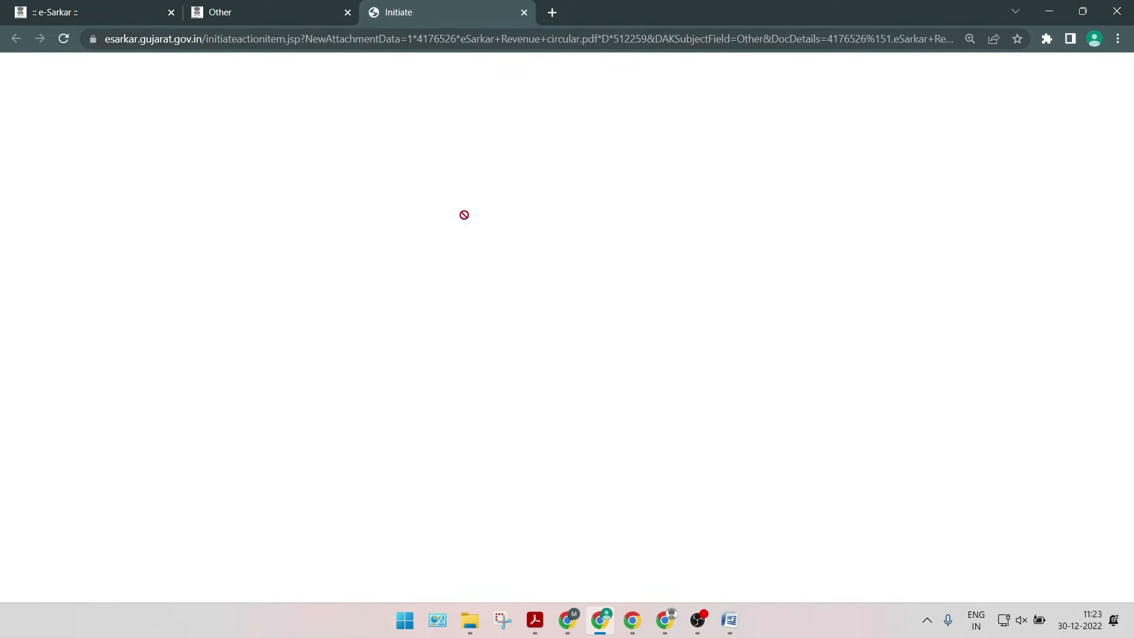
{"action": "left_click", "coordinate": [216, 149]}
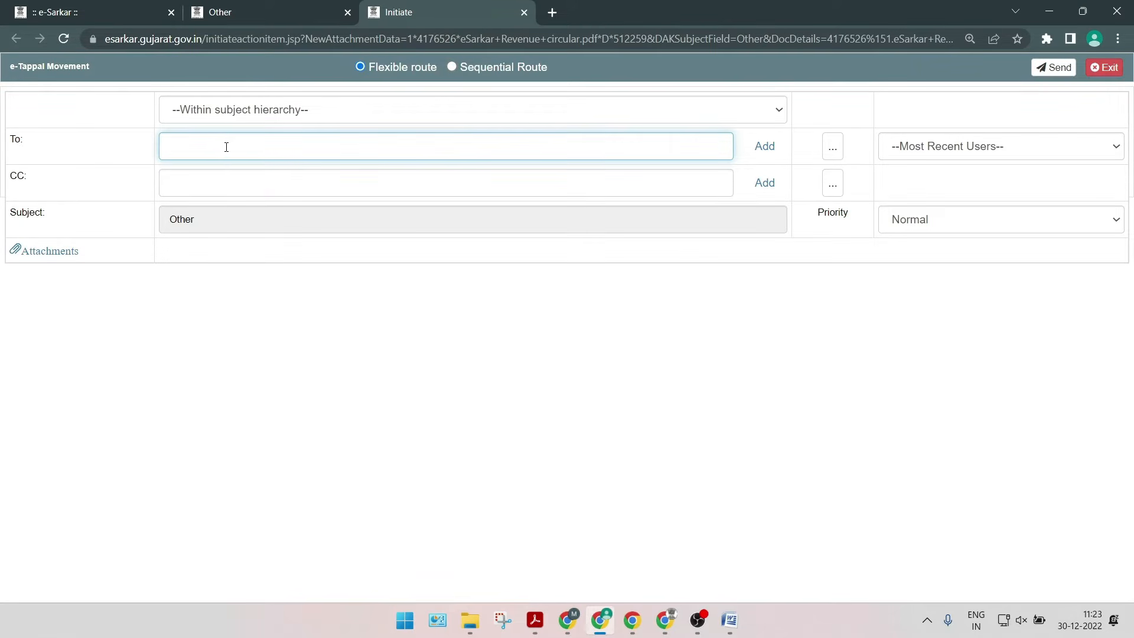
{"action": "left_click", "coordinate": [832, 147]}
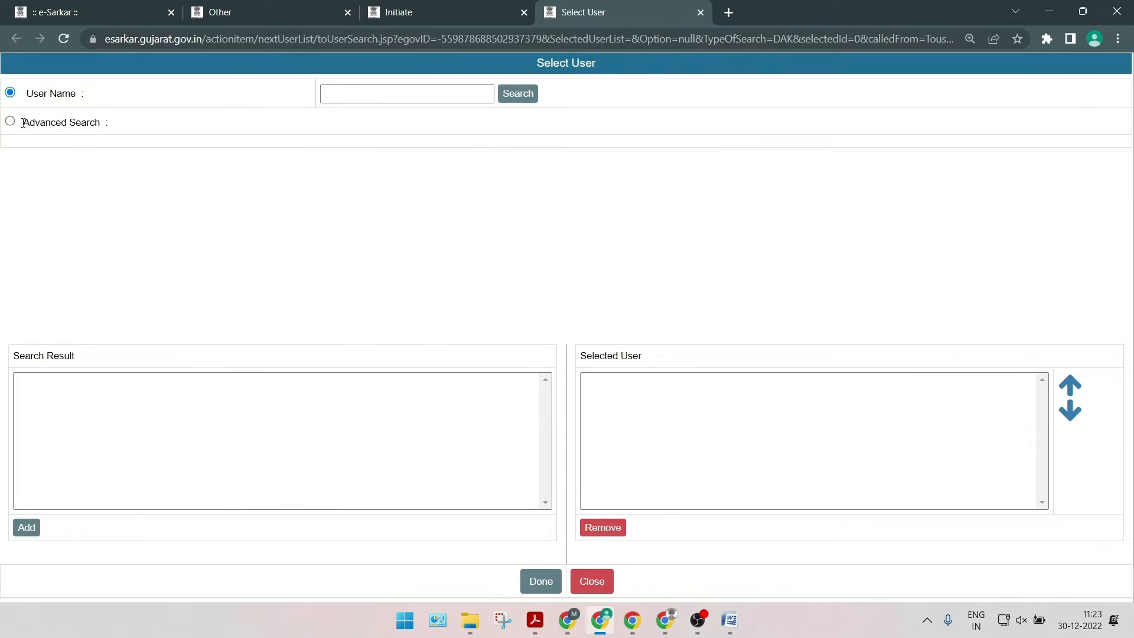
{"action": "left_click", "coordinate": [22, 122]}
- Set the recipient search to type District, Collectorate, and Collector Office, SURENDRANAGAR
{"action": "left_click", "coordinate": [584, 163]}
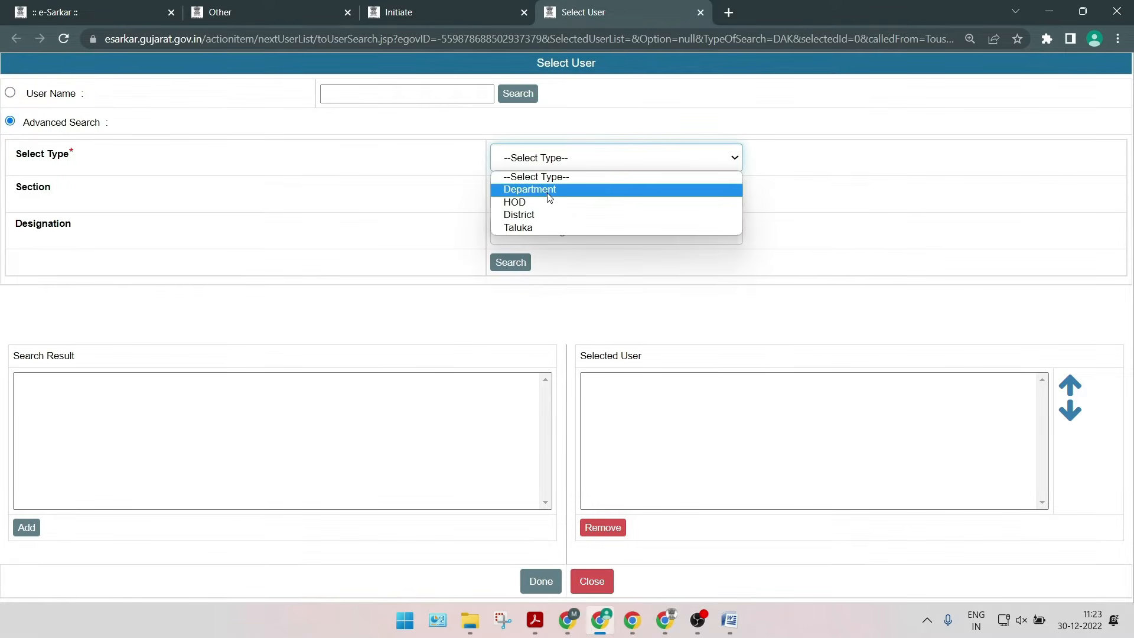
{"action": "left_click", "coordinate": [547, 215]}
{"action": "left_click", "coordinate": [558, 194]}
{"action": "left_click", "coordinate": [541, 226]}
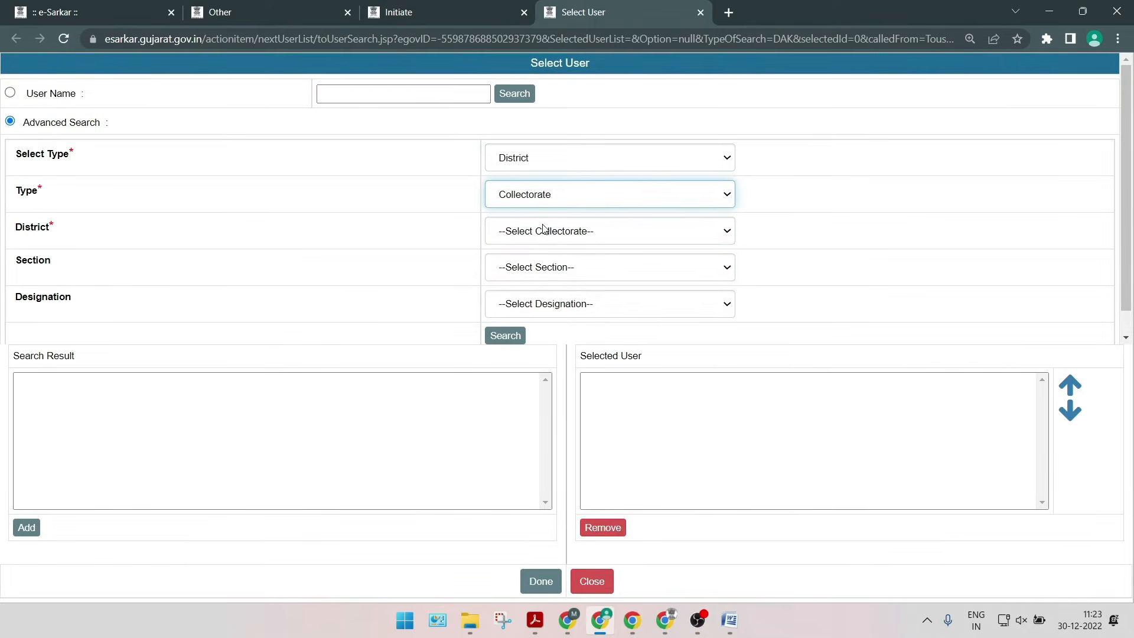
{"action": "left_click", "coordinate": [542, 231]}
{"action": "scroll", "coordinate": [518, 327], "scroll_direction": "down", "scroll_amount": 3}
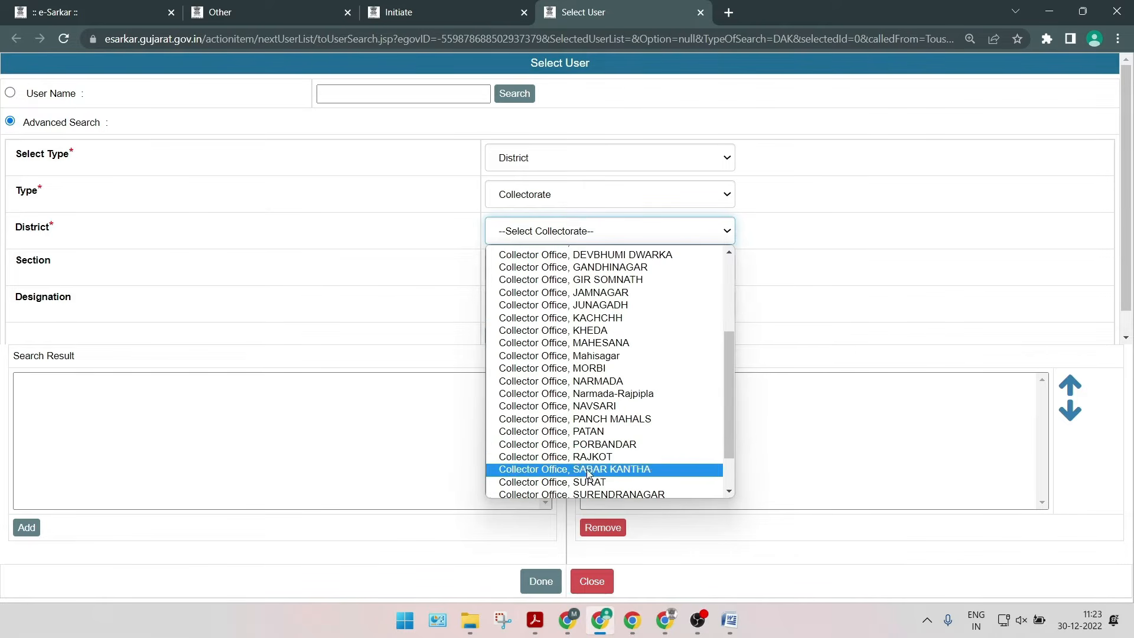
{"action": "left_click", "coordinate": [590, 493]}
- Search the Administrative section for users and set the receiving clerk as the e-Tappal's To recipient
{"action": "left_click", "coordinate": [610, 278]}
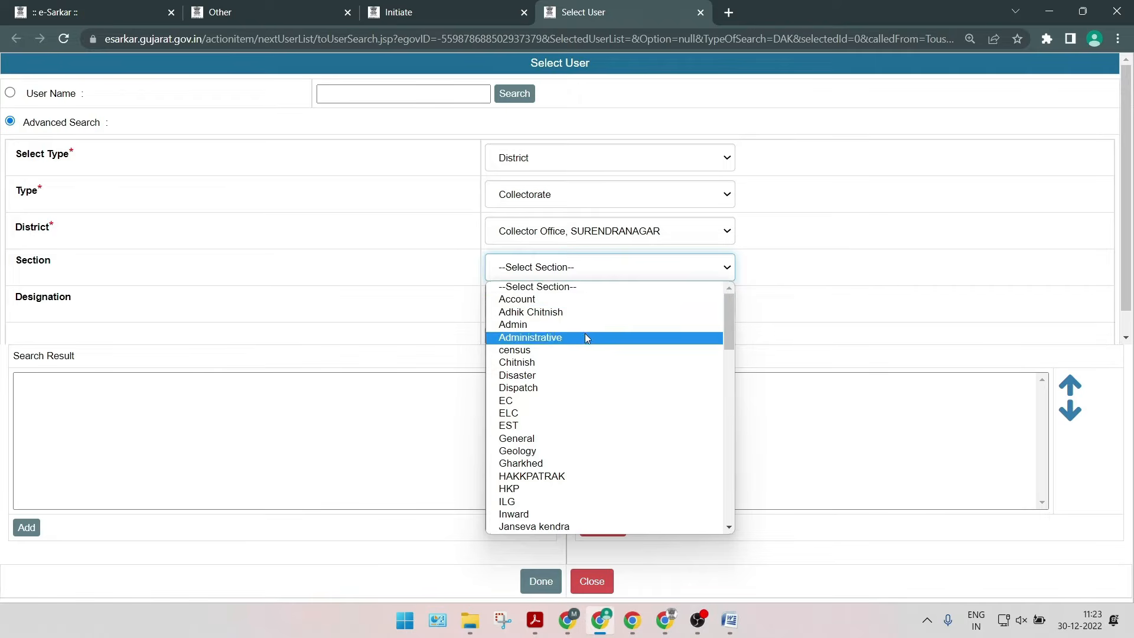
{"action": "type", "text": "admini"}
{"action": "key", "text": "Return"}
{"action": "left_click", "coordinate": [515, 336]}
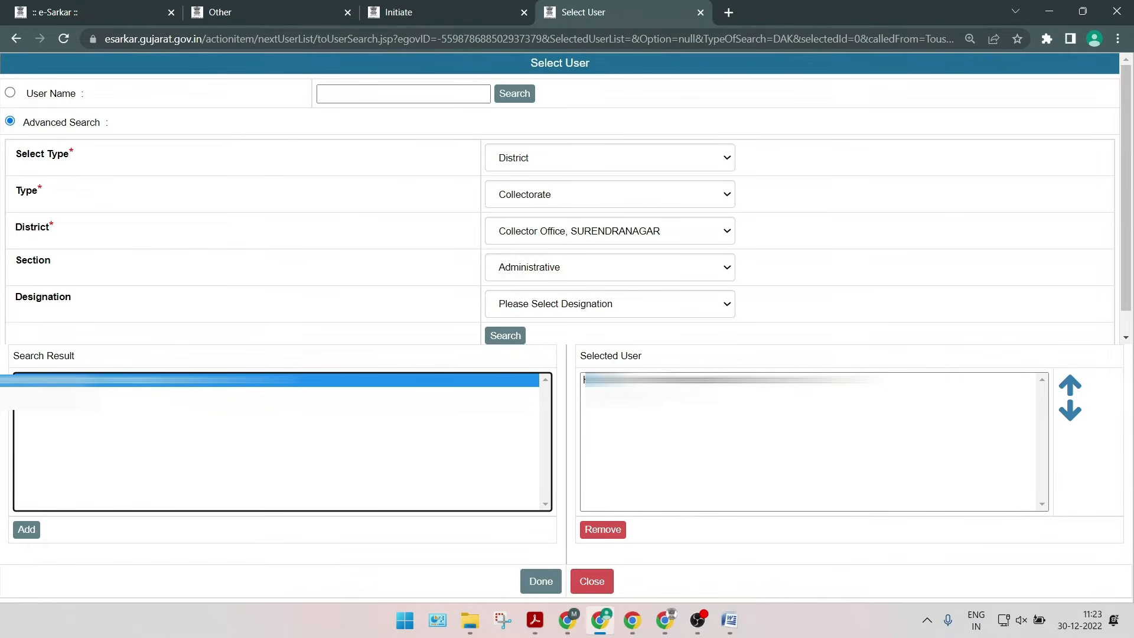
{"action": "left_click", "coordinate": [550, 573]}
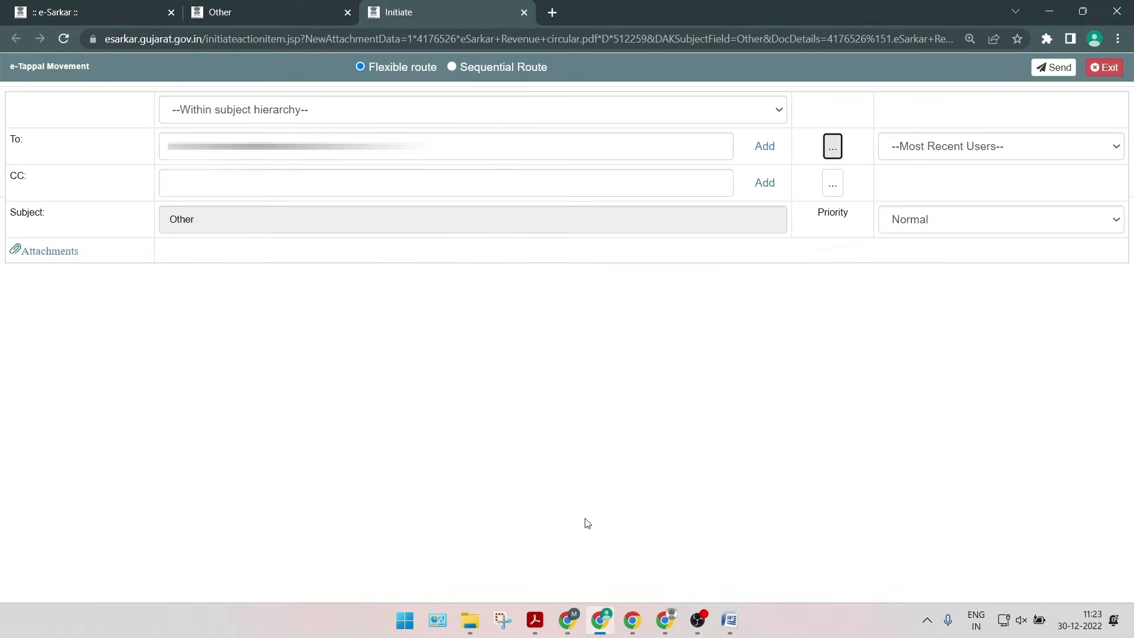
- Leave the CC field empty and send the e-Tappal to the chosen recipient with Normal priority
{"action": "left_click", "coordinate": [226, 185]}
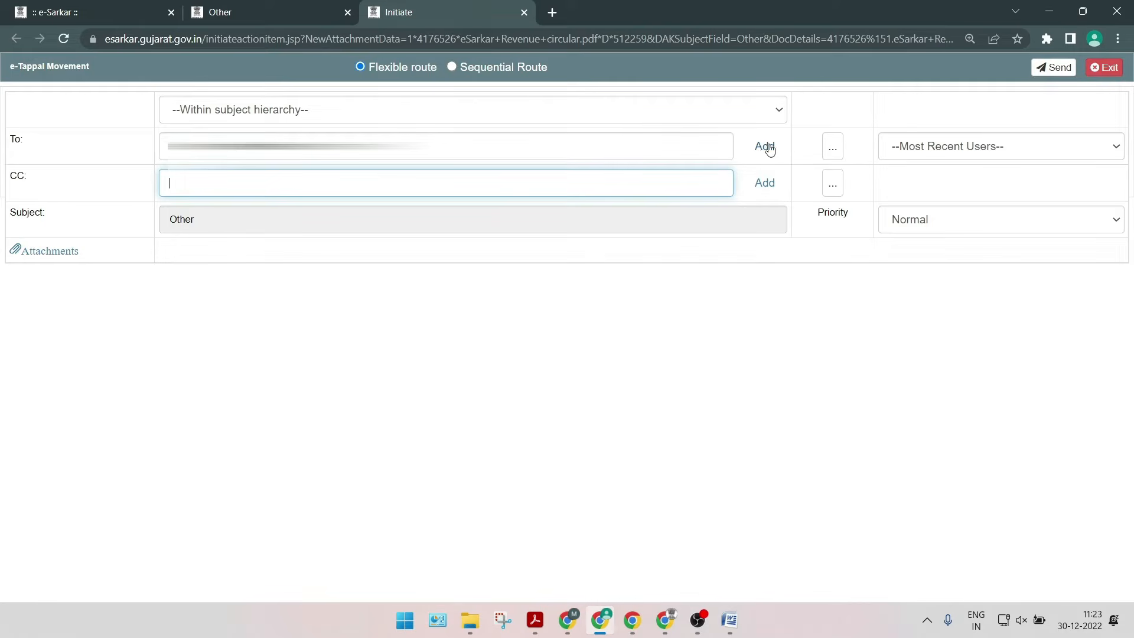
{"action": "left_click", "coordinate": [1053, 71]}
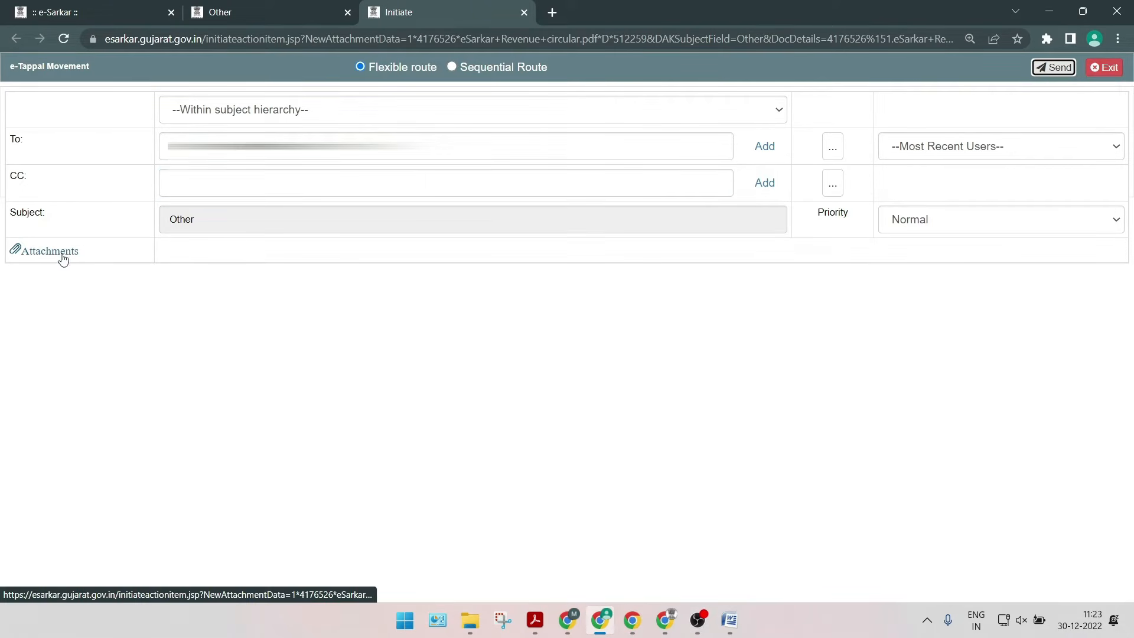
{"action": "left_click", "coordinate": [1053, 68]}
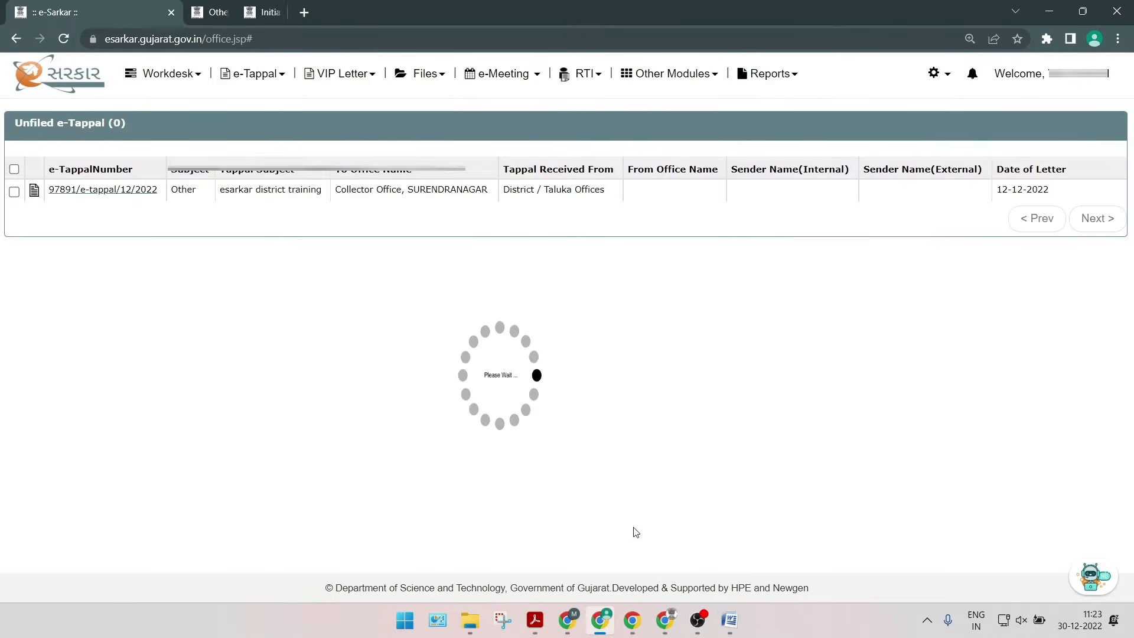
- Check the clerk's e-Tappal stage in the training PDF and the pending work items on the assigned user's e-Sarkar dashboard
{"action": "left_click", "coordinate": [535, 620]}
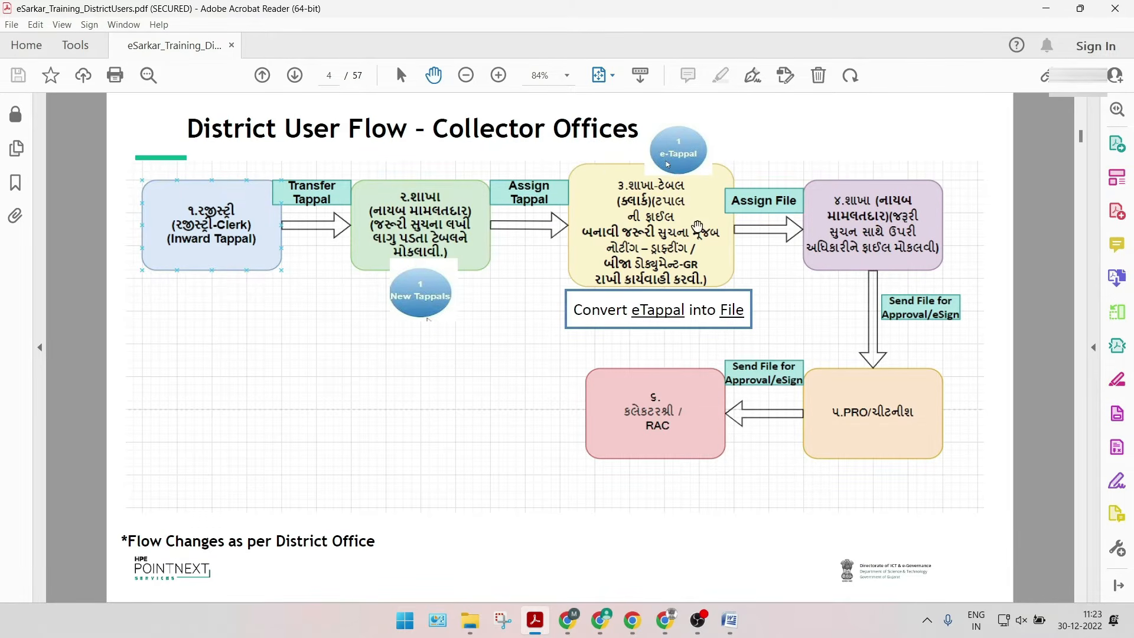
{"action": "left_click", "coordinate": [602, 620]}
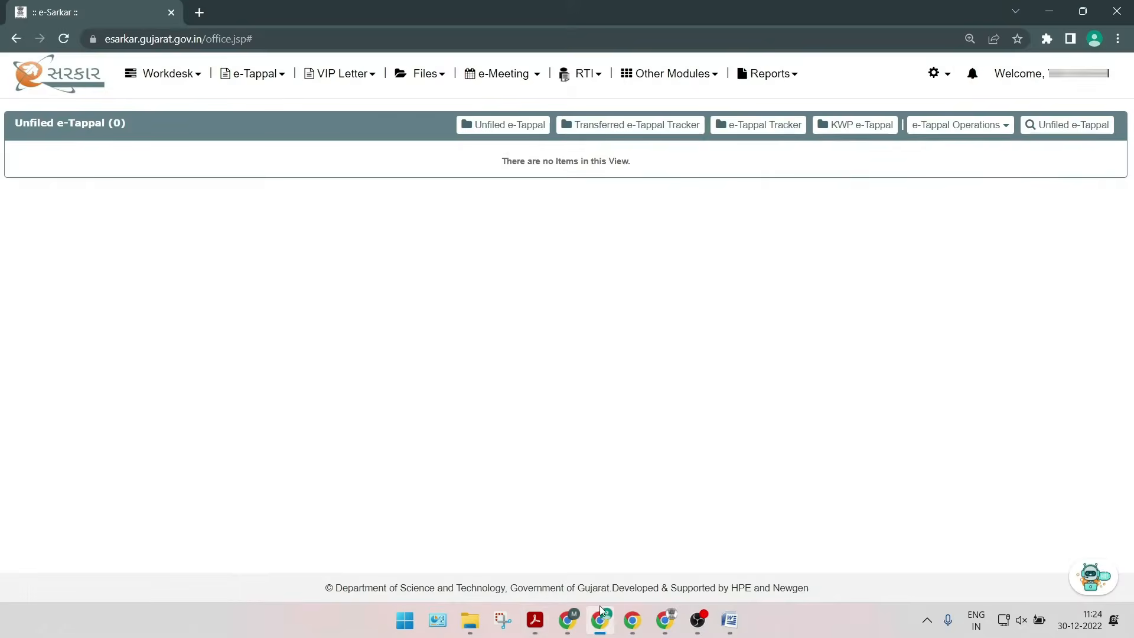
{"action": "left_click", "coordinate": [632, 621]}
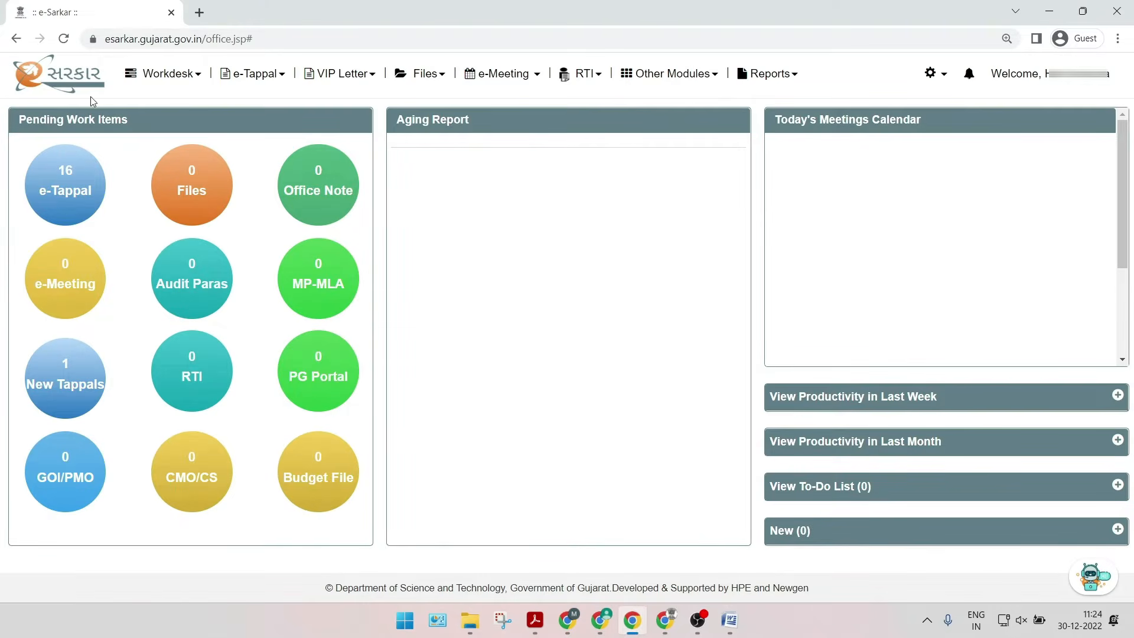
{"action": "left_click", "coordinate": [969, 74]}
{"action": "mouse_move", "coordinate": [533, 625]}
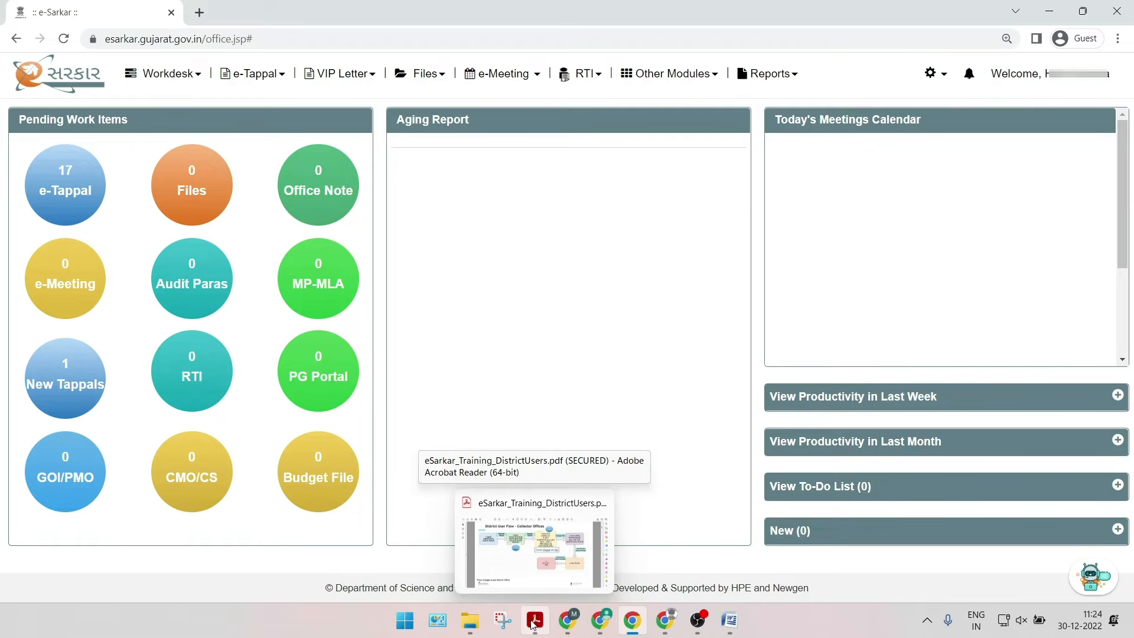
{"action": "left_click", "coordinate": [533, 624]}
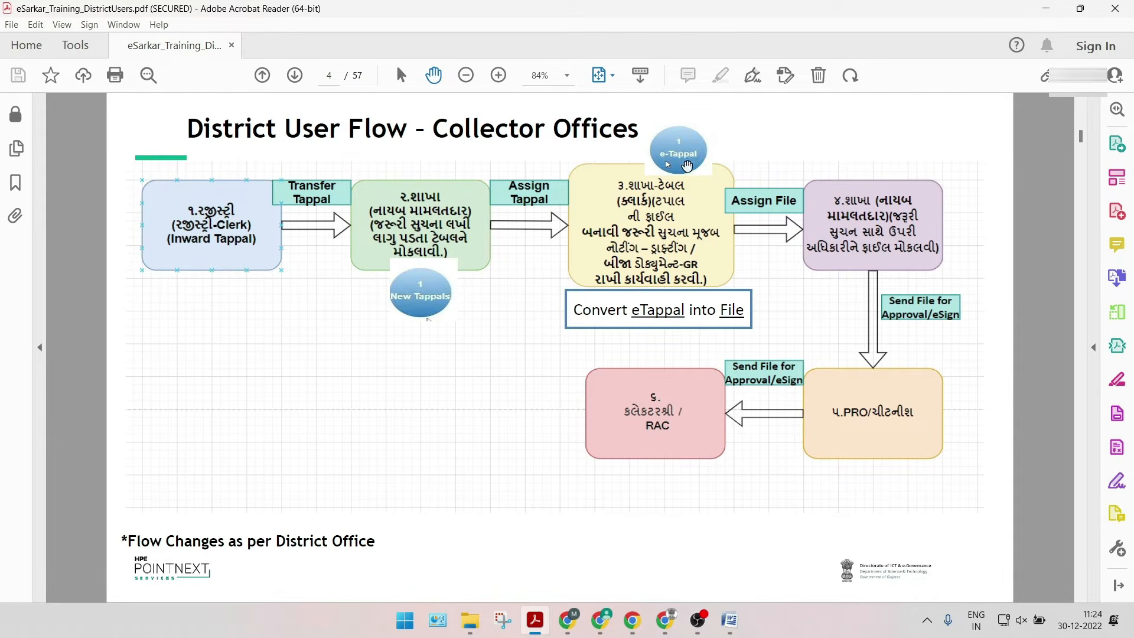
{"action": "left_click", "coordinate": [628, 618]}
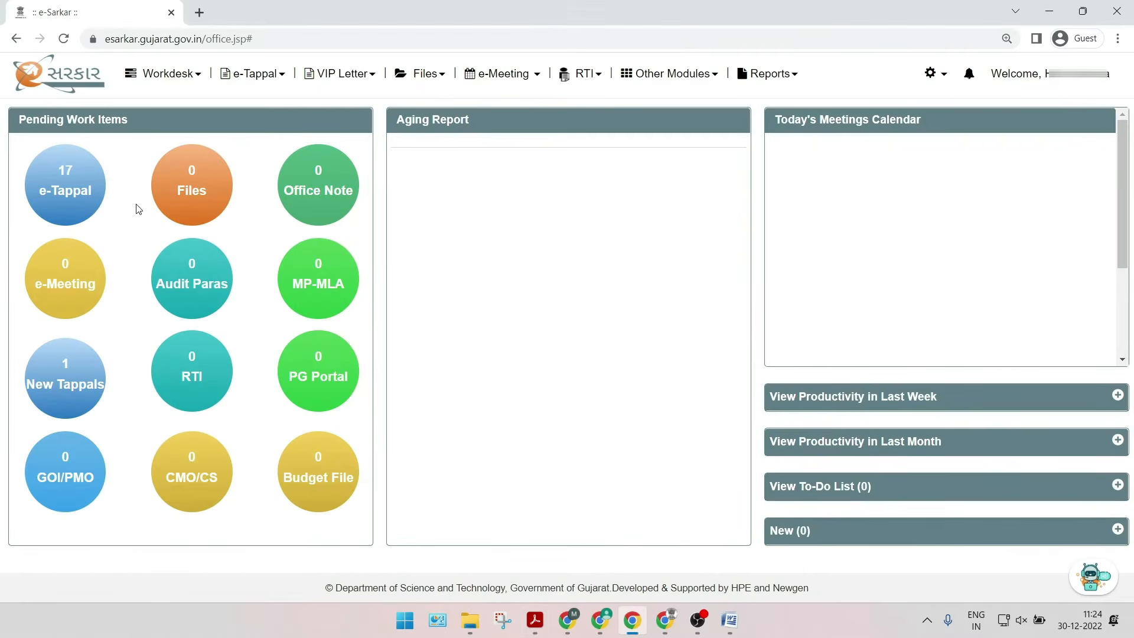
- Open the "esarkar district training" e-Tappal from the assigned user's e-Tappal inbox and expand its details
{"action": "left_click", "coordinate": [78, 195]}
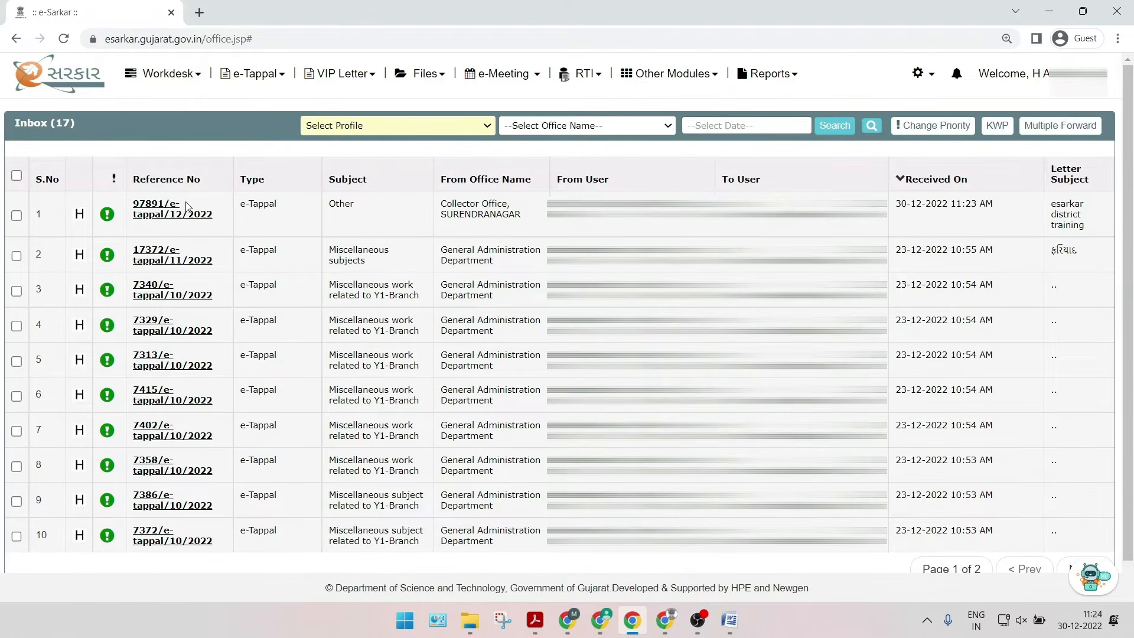
{"action": "left_click", "coordinate": [168, 217]}
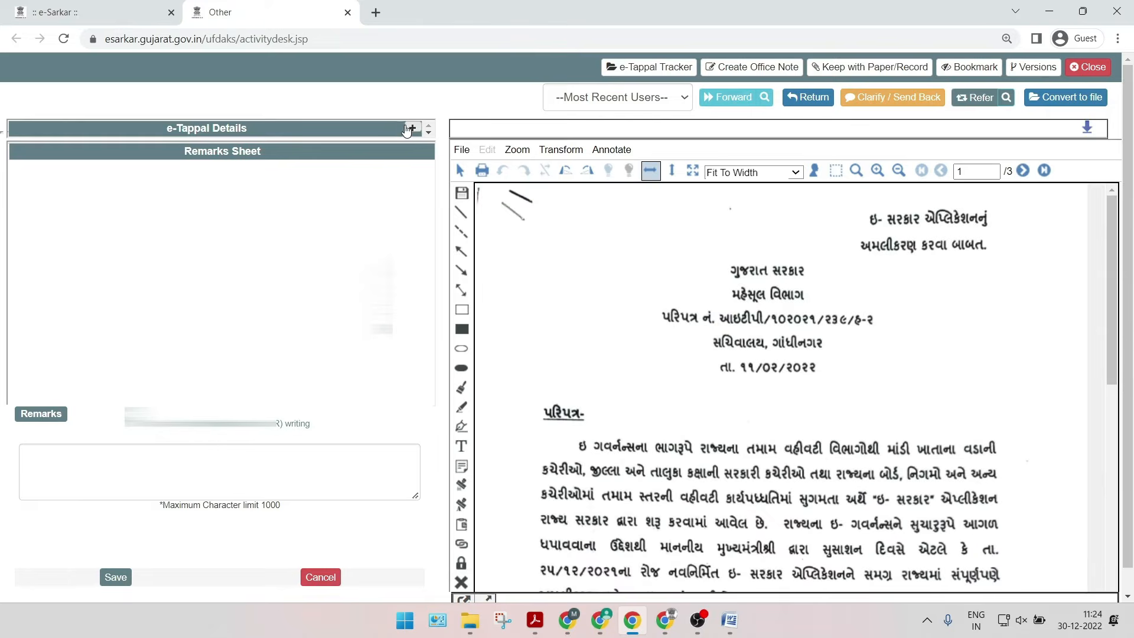
{"action": "left_click", "coordinate": [410, 128]}
{"action": "left_click_drag", "start_coordinate": [425, 145], "coordinate": [420, 295]}
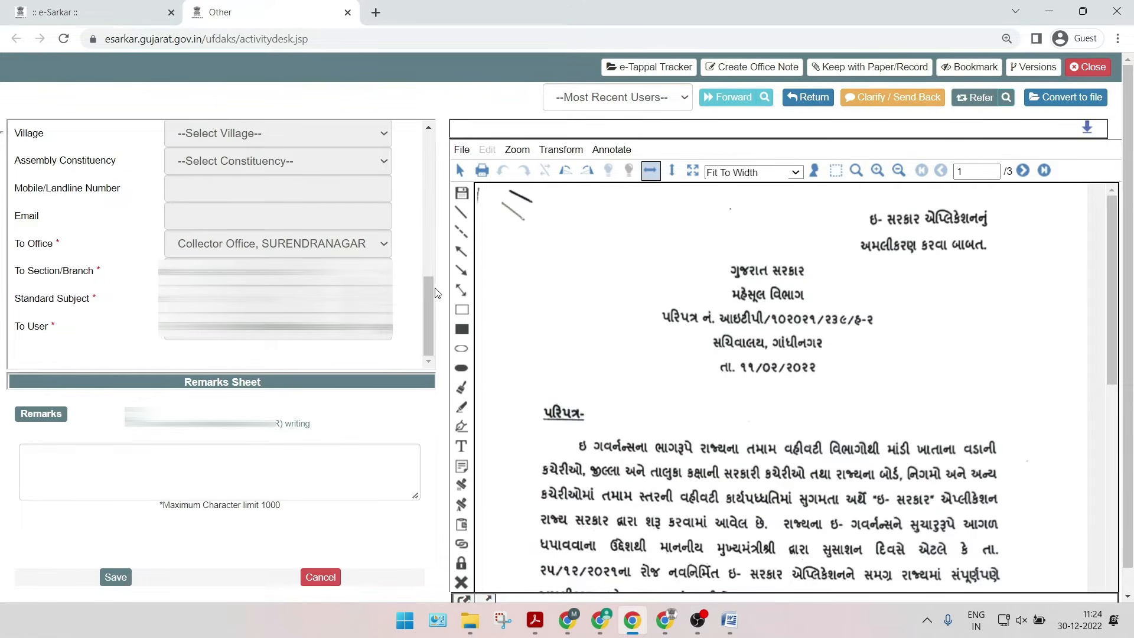
{"action": "scroll", "coordinate": [429, 331], "scroll_direction": "up", "scroll_amount": 1}
- Check the Convert eTappal into File stage in the training PDF and open the e-Tappal's Convert to file form
{"action": "left_click", "coordinate": [535, 620]}
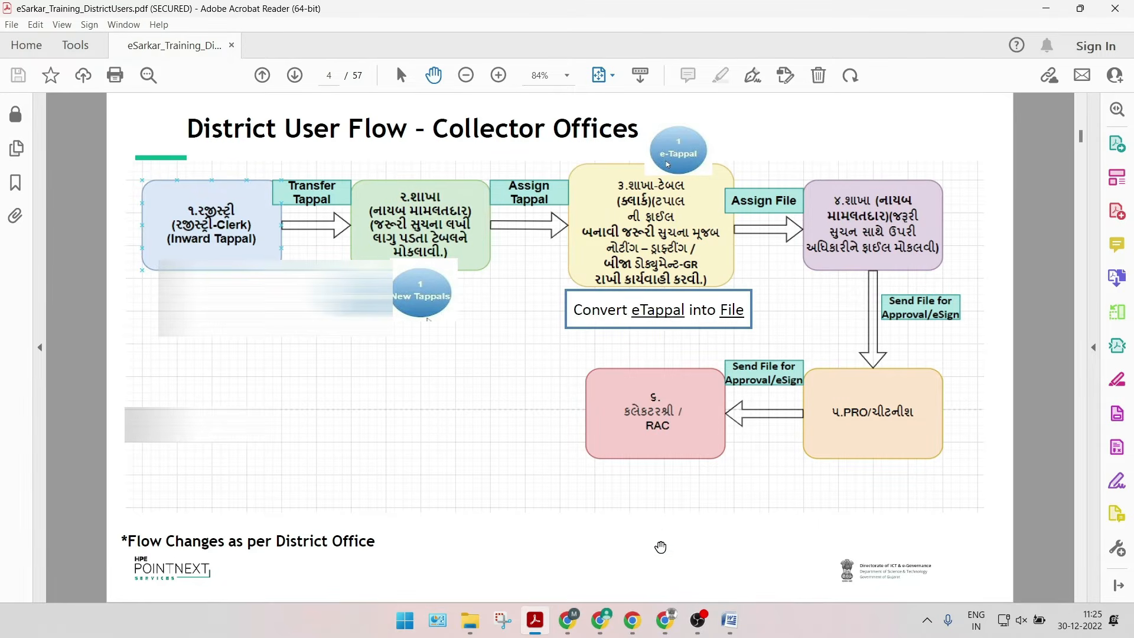
{"action": "left_click", "coordinate": [632, 620]}
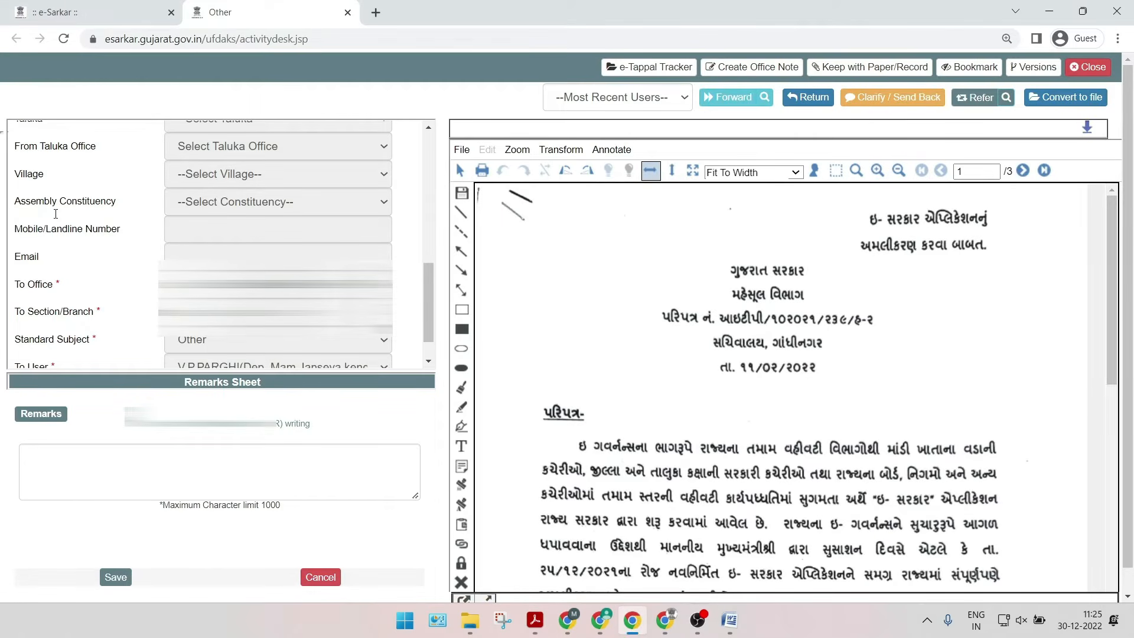
{"action": "scroll", "coordinate": [420, 298], "scroll_direction": "up", "scroll_amount": 6}
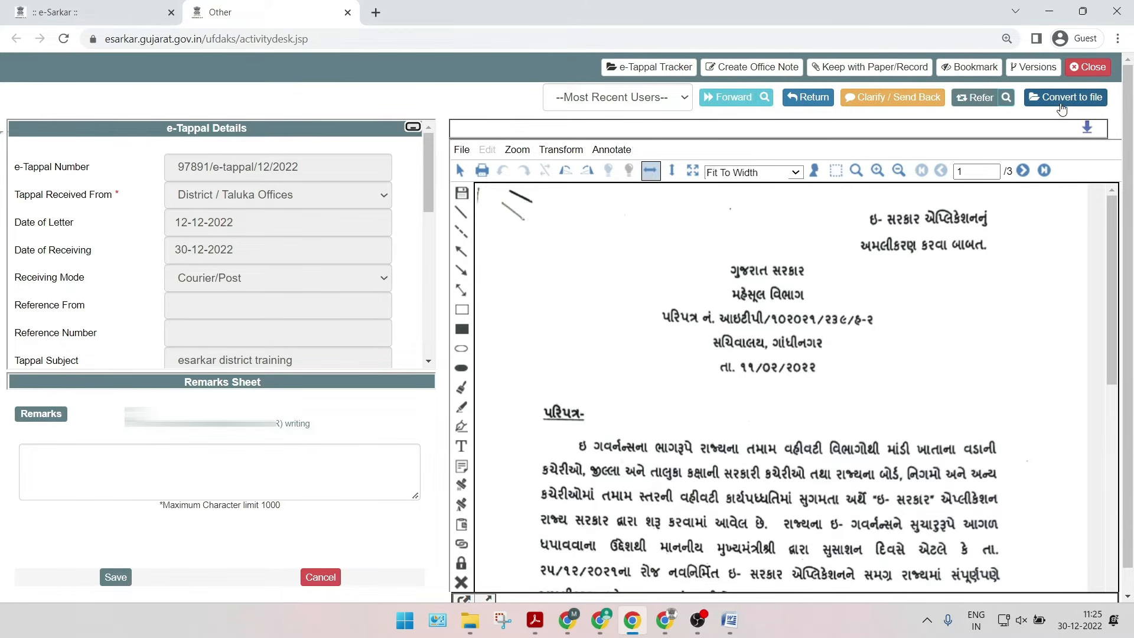
{"action": "left_click", "coordinate": [1062, 105]}
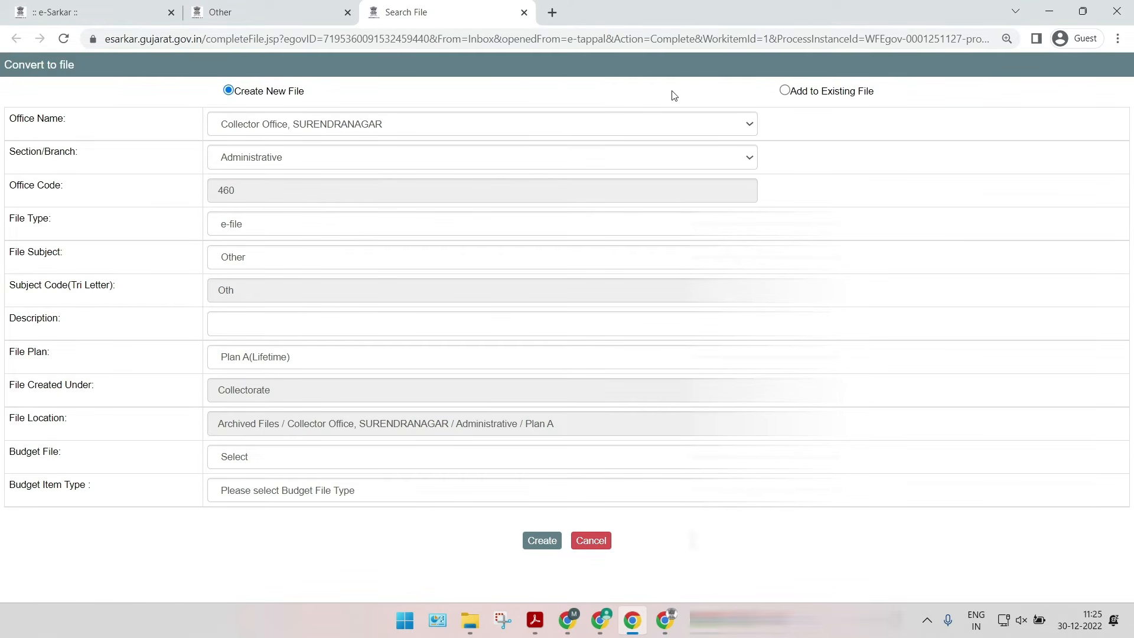
- Under Add to Existing File, search the files of Collector Office, SURENDRANAGAR, and return to the Convert to file form
{"action": "left_click", "coordinate": [786, 91]}
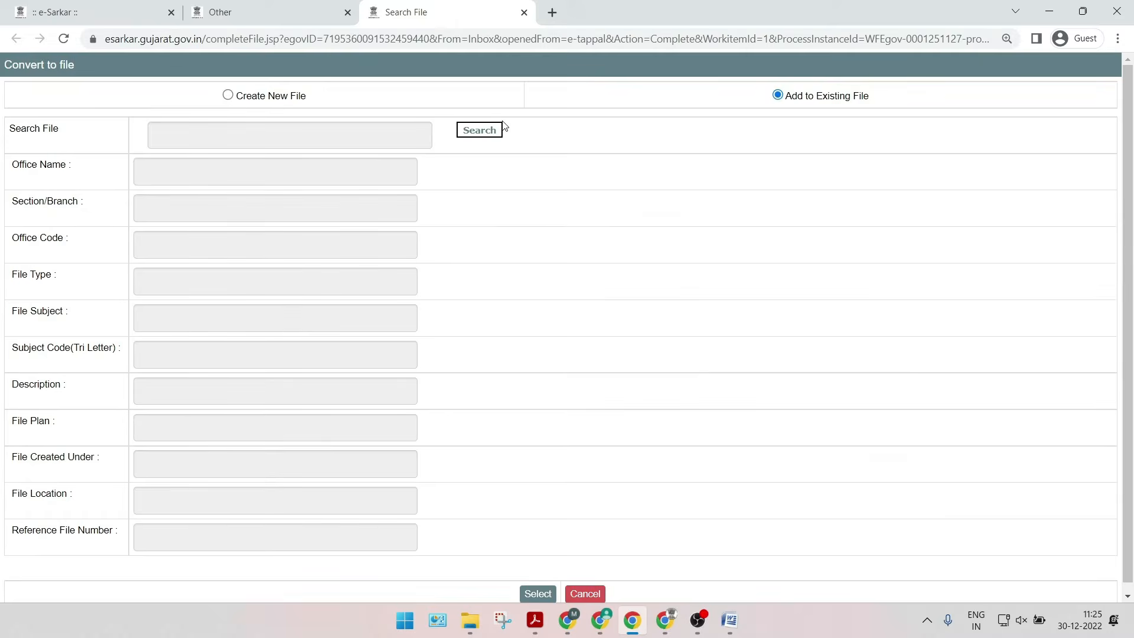
{"action": "left_click", "coordinate": [485, 132]}
{"action": "left_click", "coordinate": [1121, 246]}
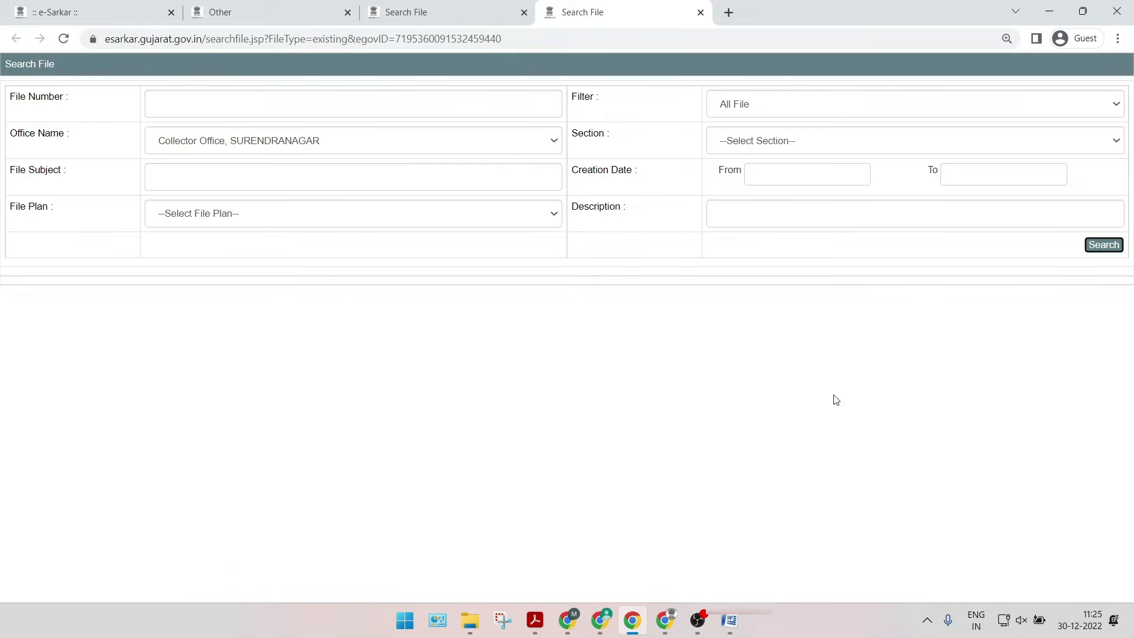
{"action": "scroll", "coordinate": [619, 322], "scroll_direction": "down", "scroll_amount": 3}
{"action": "scroll", "coordinate": [595, 326], "scroll_direction": "up", "scroll_amount": 3}
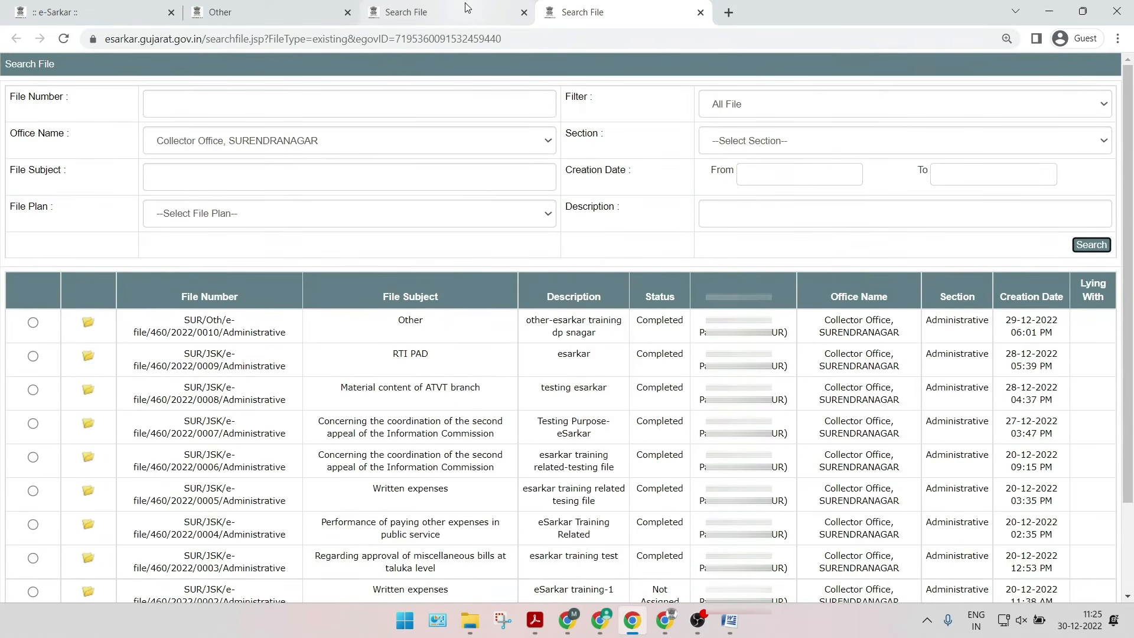
{"action": "left_click", "coordinate": [466, 7]}
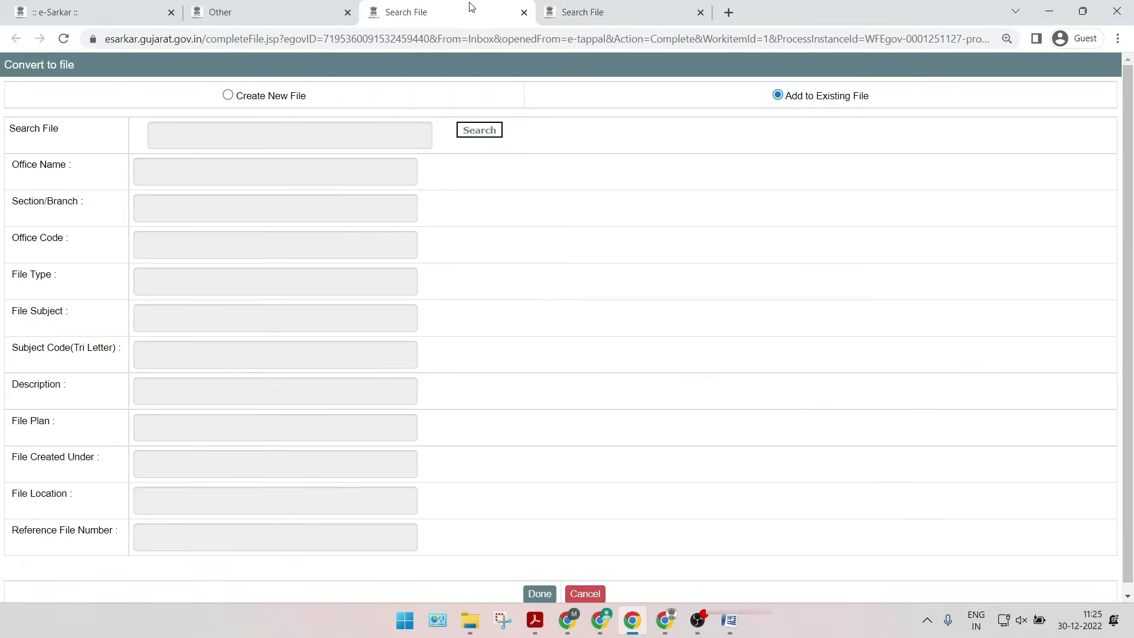
- Choose to create a new file with subject Other, description "esarkar traning" and file plan Plan A(Lifetime)
{"action": "left_click", "coordinate": [228, 97]}
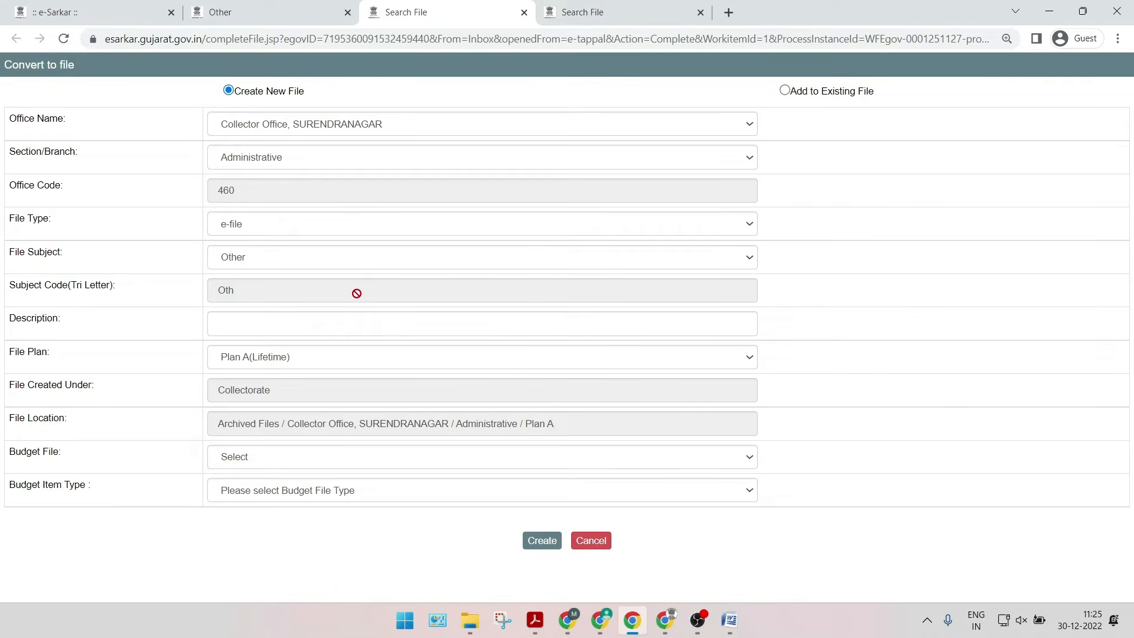
{"action": "left_click", "coordinate": [335, 266]}
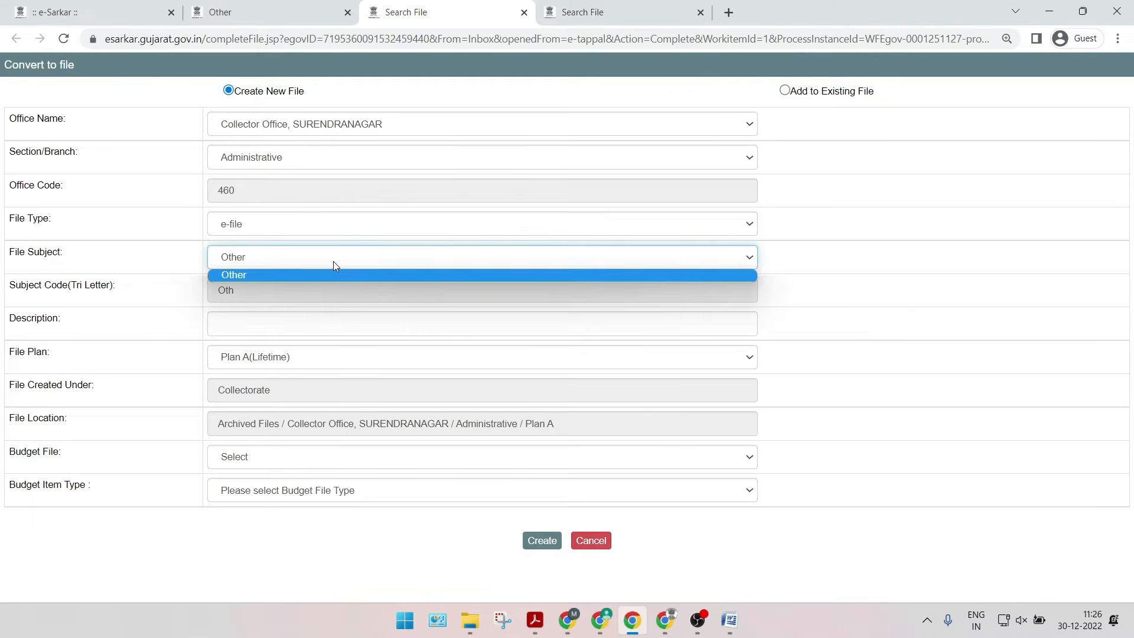
{"action": "left_click", "coordinate": [334, 267]}
{"action": "left_click", "coordinate": [277, 322]}
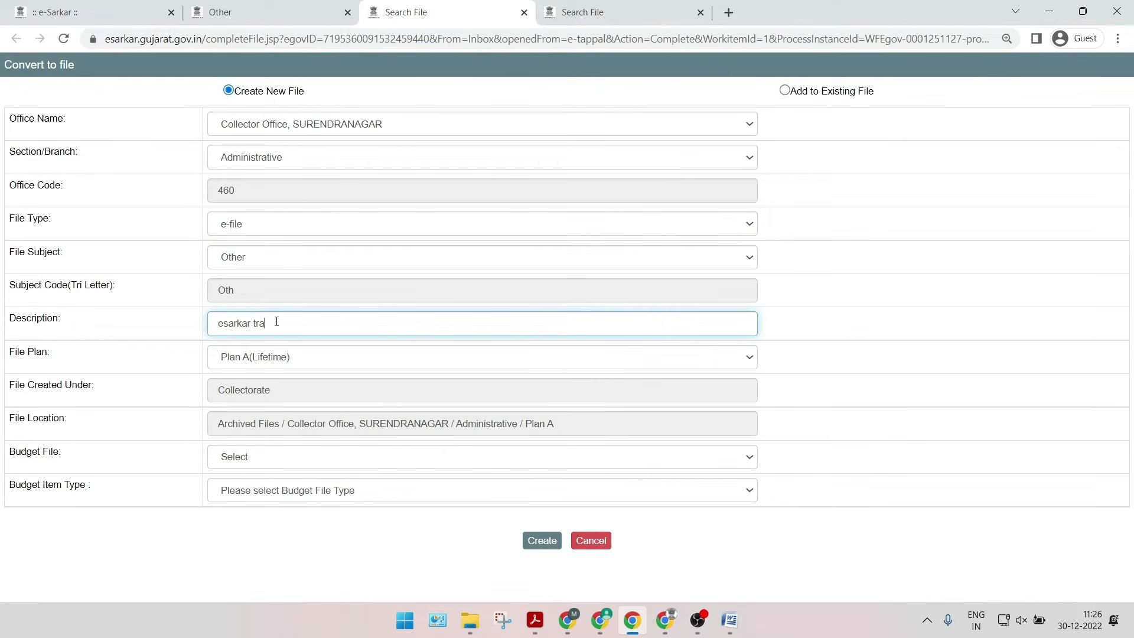
{"action": "type", "text": "esarkar tranining"}
{"action": "left_click", "coordinate": [285, 357]}
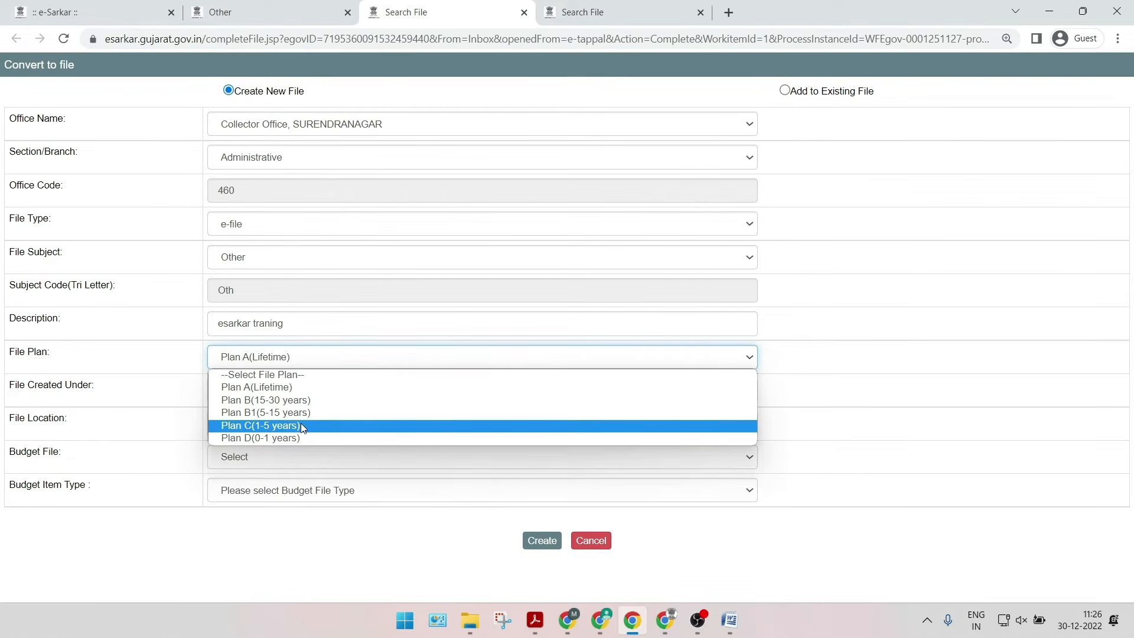
{"action": "left_click", "coordinate": [313, 393]}
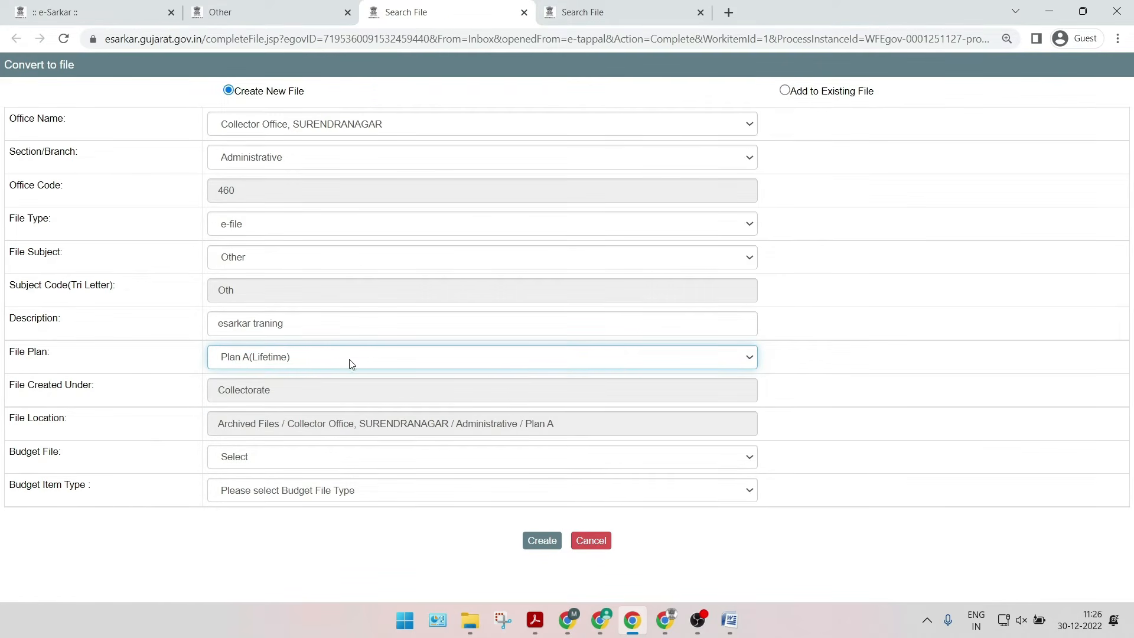
- Set Budget File to No and create the file from the e-Tappal, confirming the creation
{"action": "left_click", "coordinate": [314, 465]}
{"action": "left_click", "coordinate": [295, 499]}
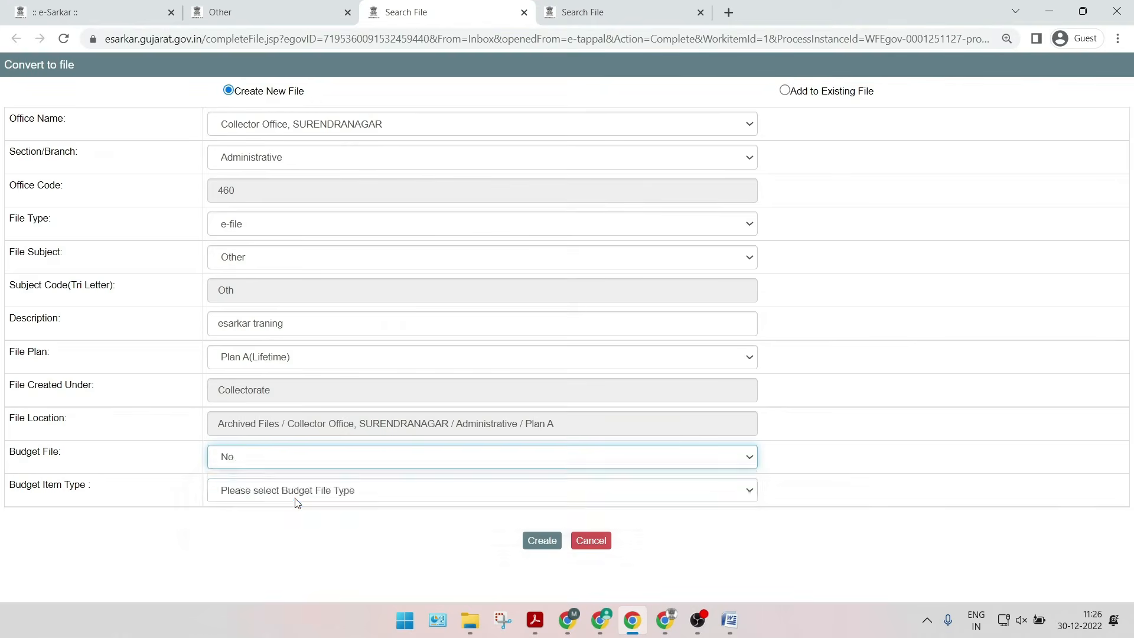
{"action": "left_click", "coordinate": [529, 542]}
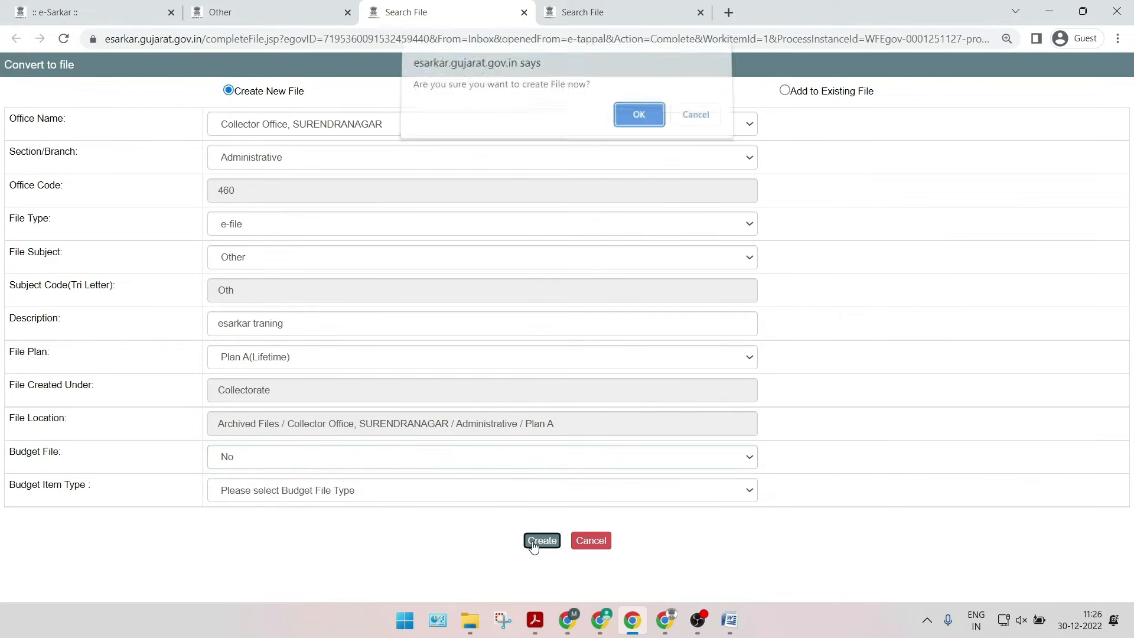
{"action": "left_click", "coordinate": [620, 130]}
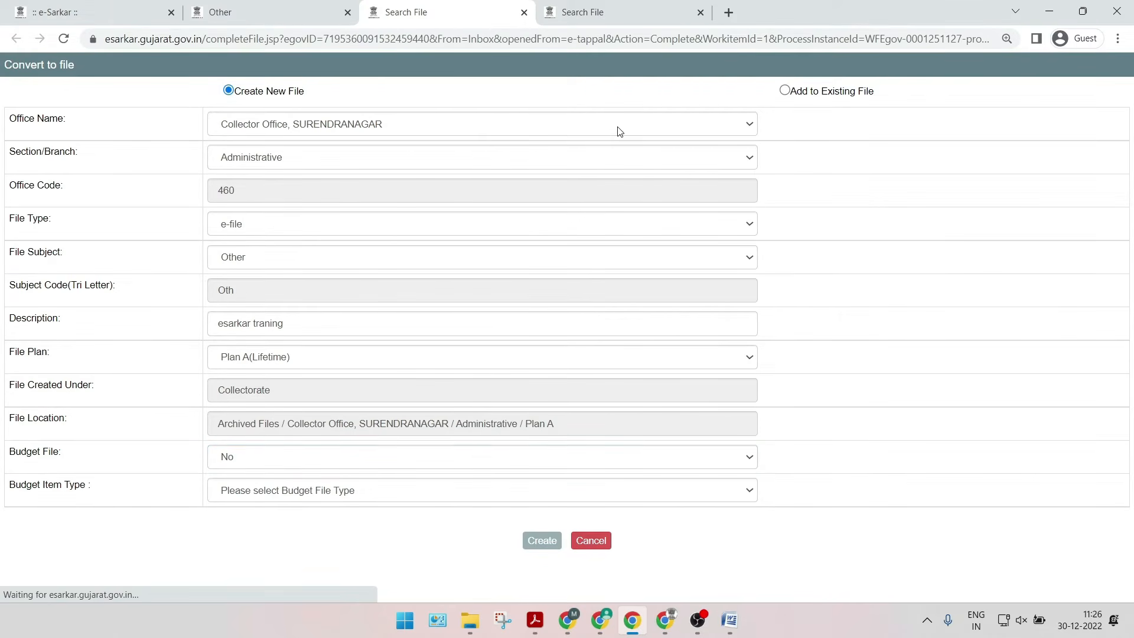
{"action": "left_click", "coordinate": [647, 134]}
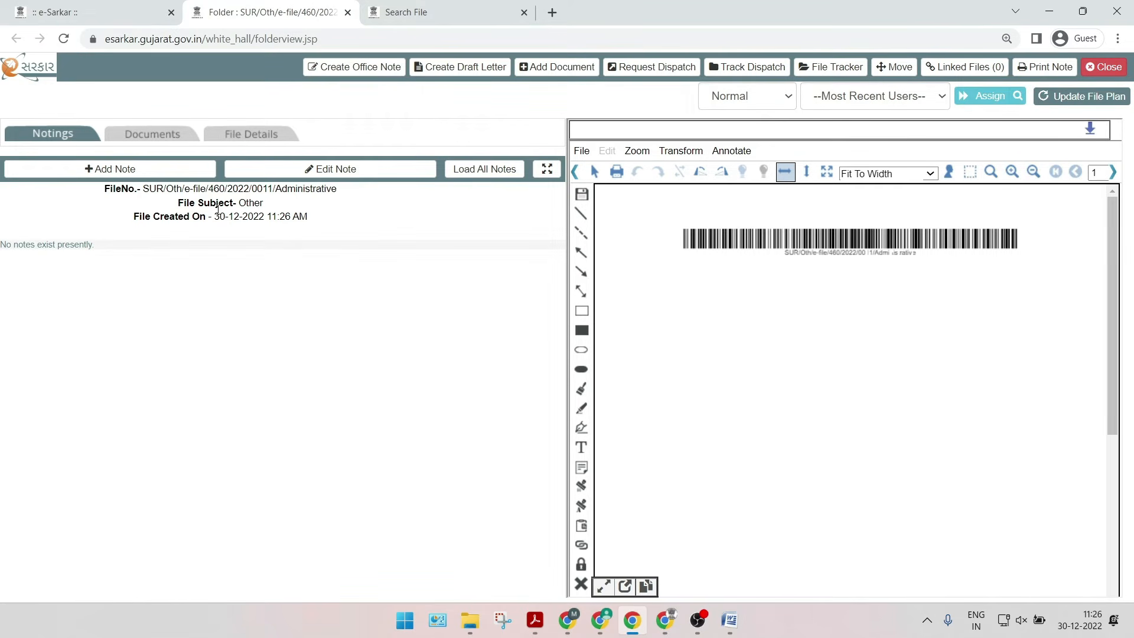
- Open the new file's documents and view the attached eSarkar Revenue circular
{"action": "left_click", "coordinate": [172, 139]}
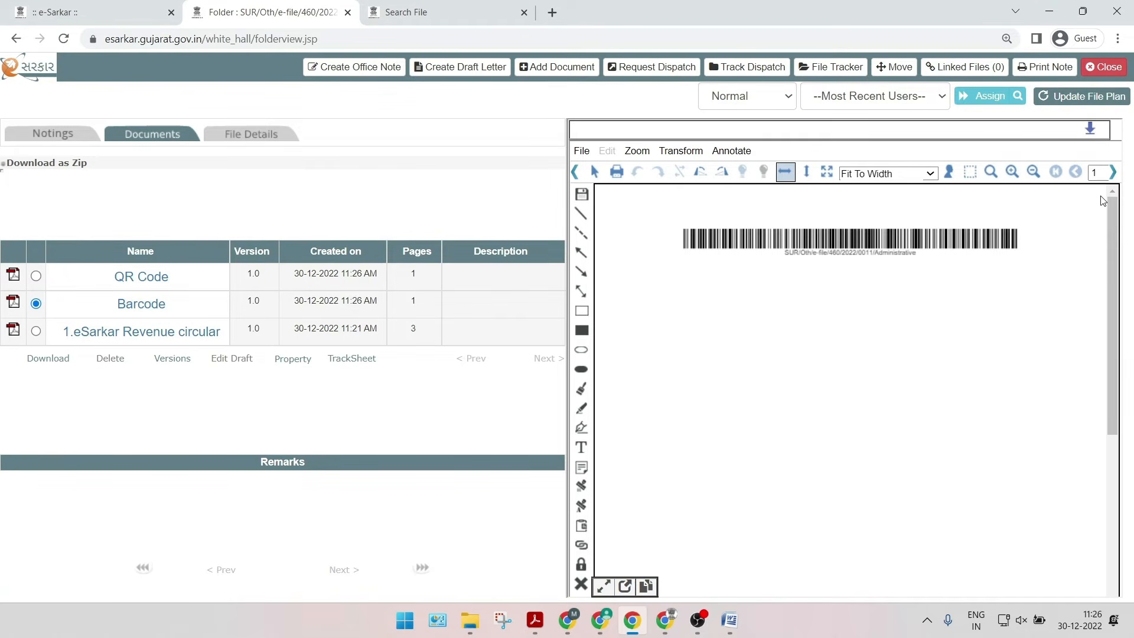
{"action": "scroll", "coordinate": [1100, 201], "scroll_direction": "down", "scroll_amount": 1}
{"action": "left_click", "coordinate": [38, 334]}
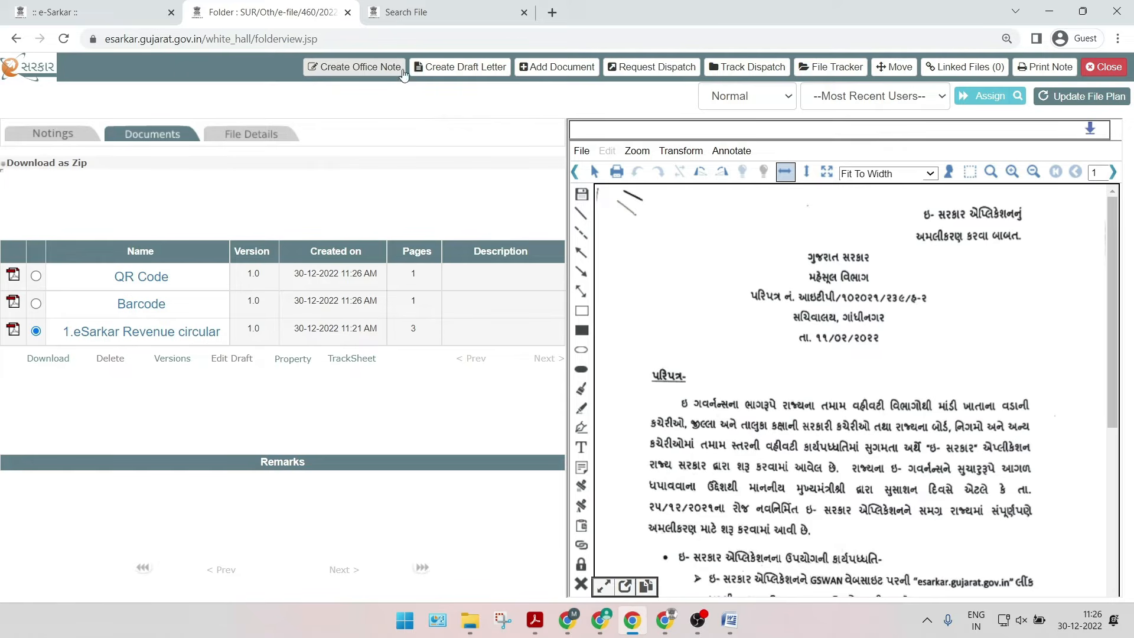
- Look at the Add HardDisk Attachment form and the blank Office Note editor, closing each without adding anything
{"action": "left_click", "coordinate": [563, 72]}
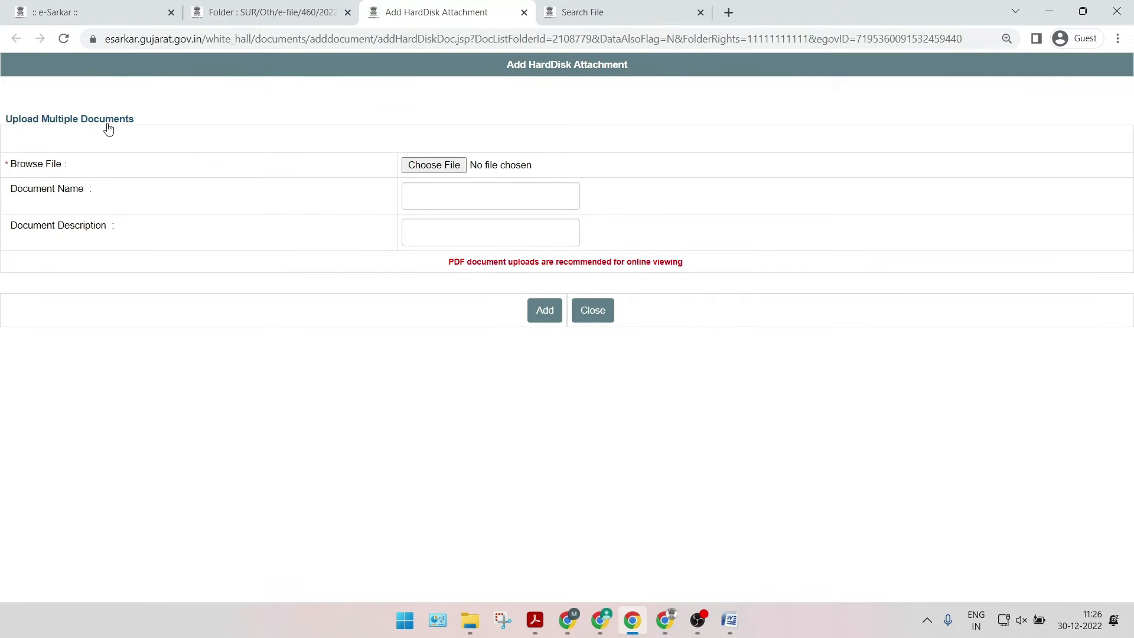
{"action": "left_click", "coordinate": [523, 13]}
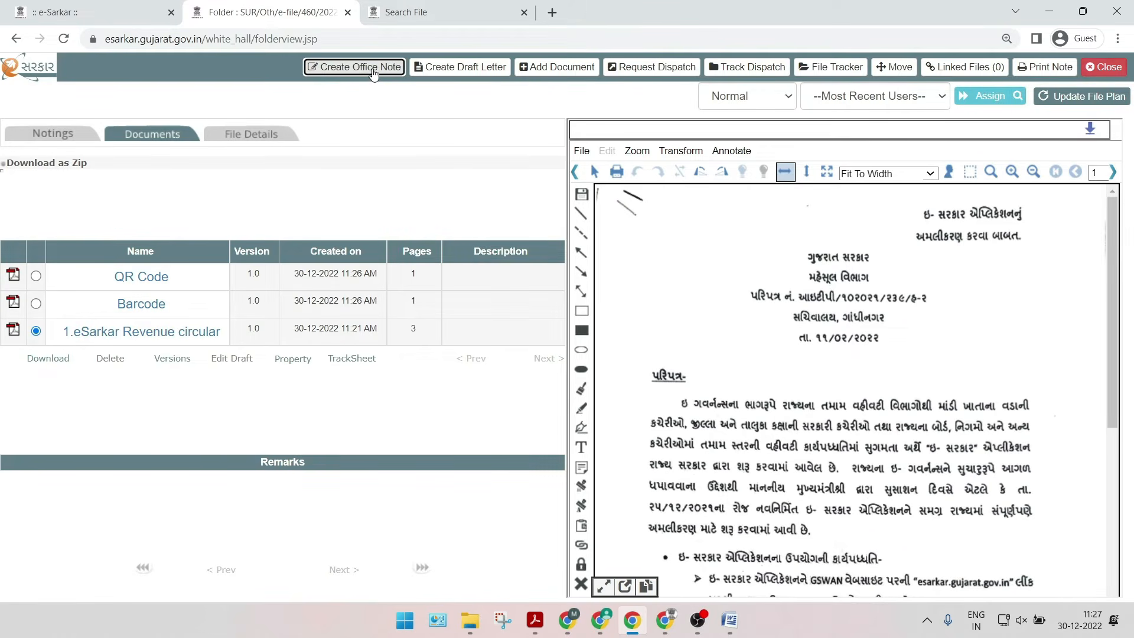
{"action": "left_click", "coordinate": [373, 70]}
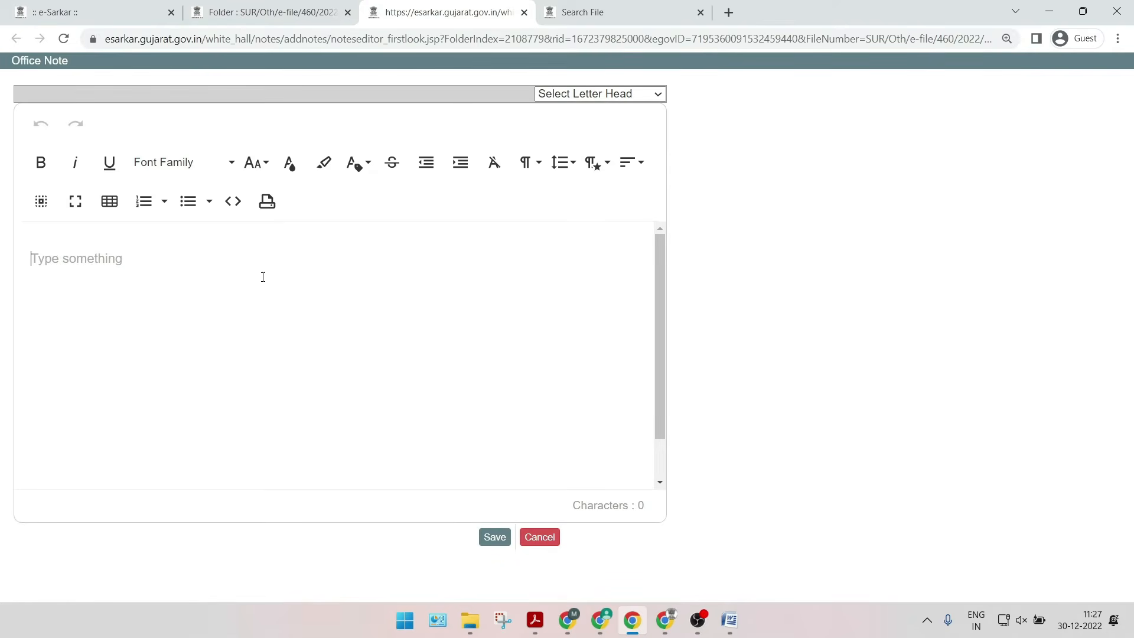
{"action": "left_click", "coordinate": [524, 13]}
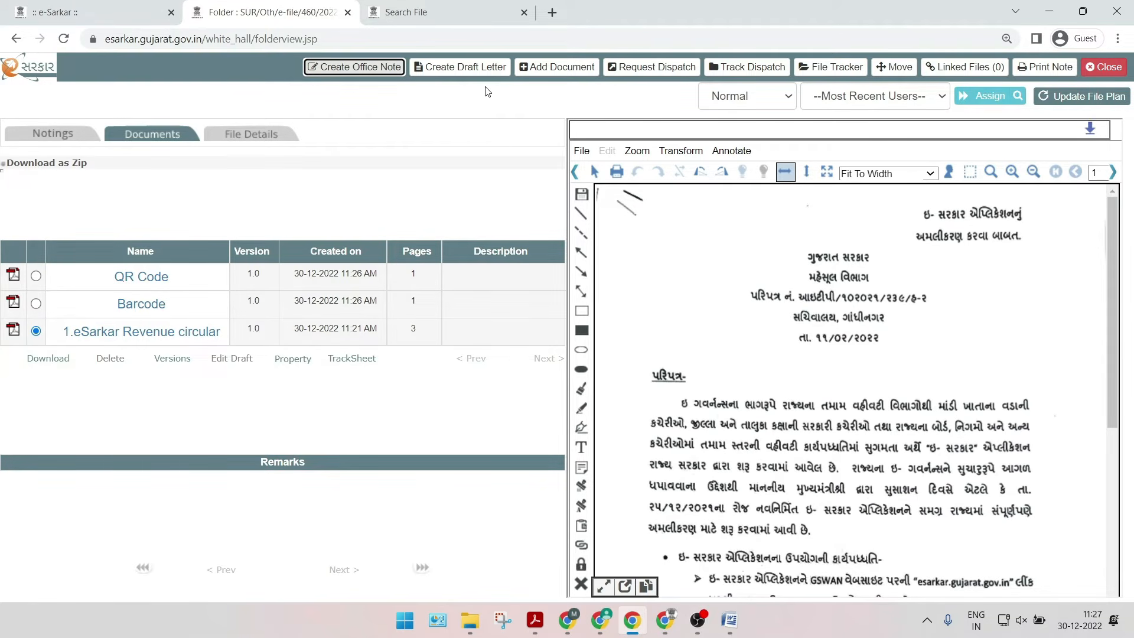
- Start a draft letter, copy the entire authorization letter from Microsoft Word, and return to the blank draft in the browser
{"action": "left_click", "coordinate": [466, 67]}
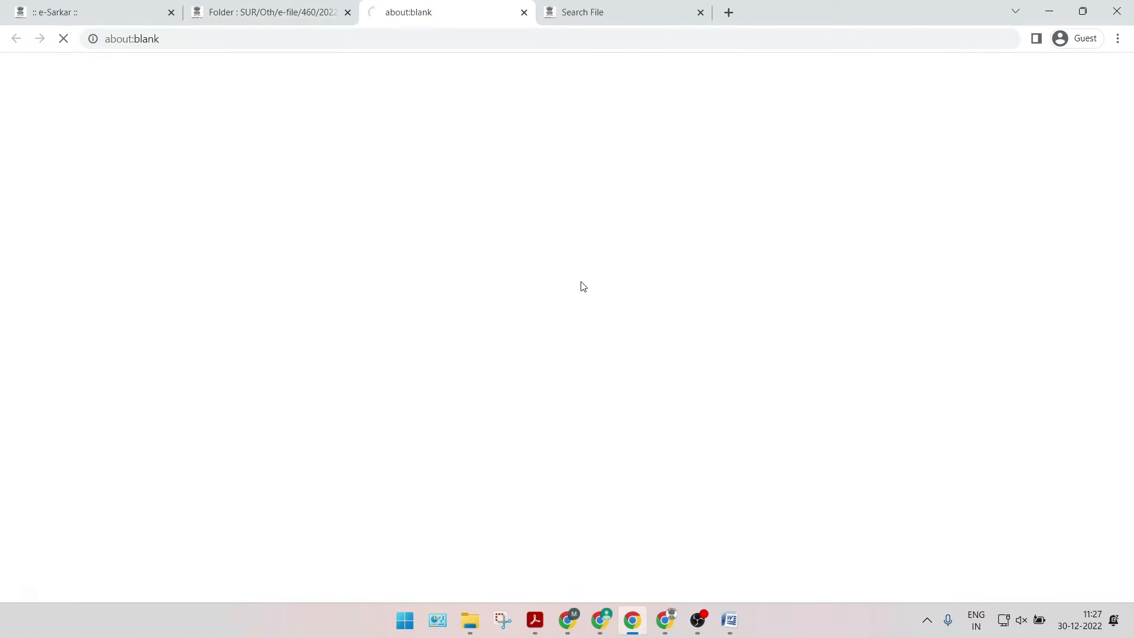
{"action": "mouse_move", "coordinate": [730, 618]}
{"action": "left_click", "coordinate": [660, 492]}
{"action": "key", "text": "ctrl+a"}
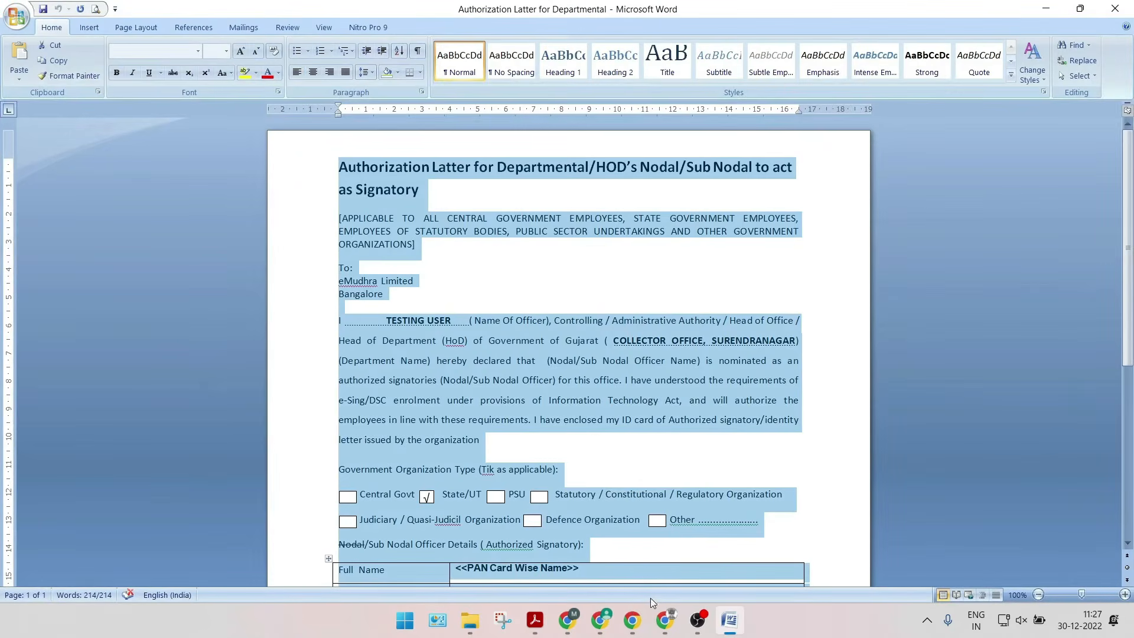
{"action": "mouse_move", "coordinate": [662, 615]}
{"action": "left_click", "coordinate": [628, 530]}
{"action": "left_click", "coordinate": [406, 311]}
- Check the letter head options for the draft letter, leaving no letter head selected
{"action": "left_click", "coordinate": [604, 97]}
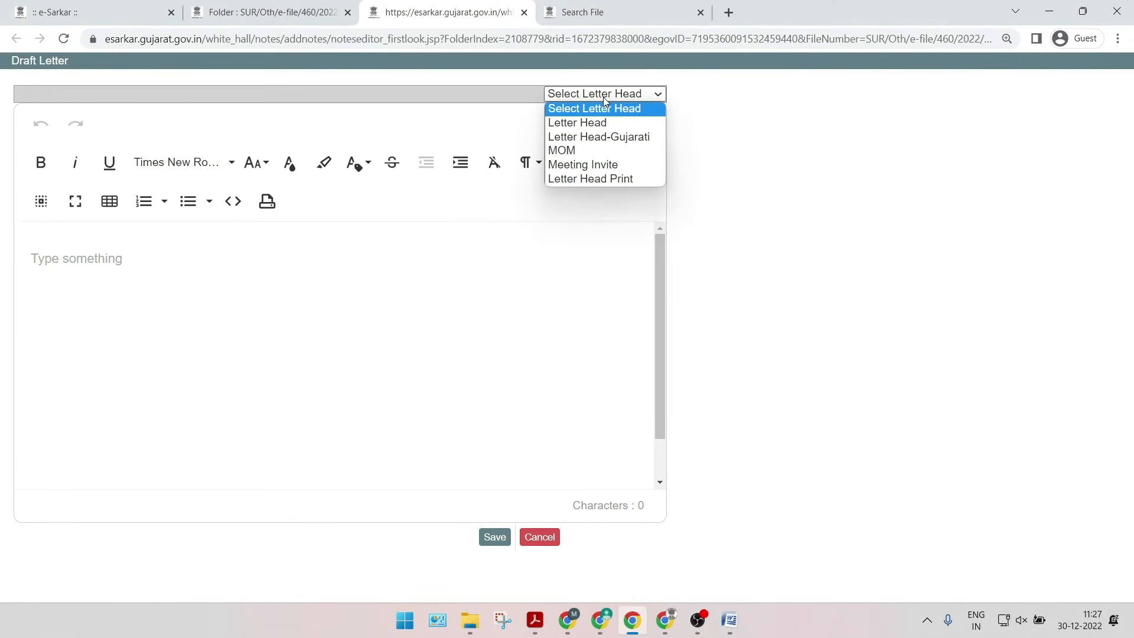
{"action": "left_click", "coordinate": [601, 122]}
{"action": "left_click", "coordinate": [606, 96]}
{"action": "left_click", "coordinate": [599, 106]}
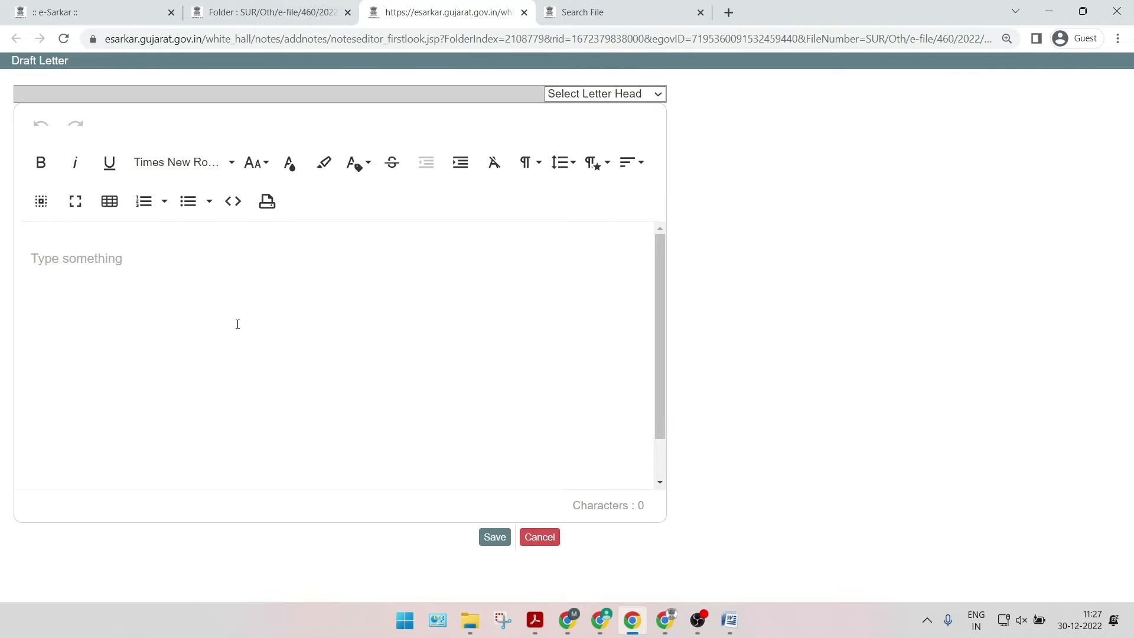
- Paste the copied authorization letter into the draft, keeping its Word formatting, and check it through to the end
{"action": "key", "text": "ctrl+v"}
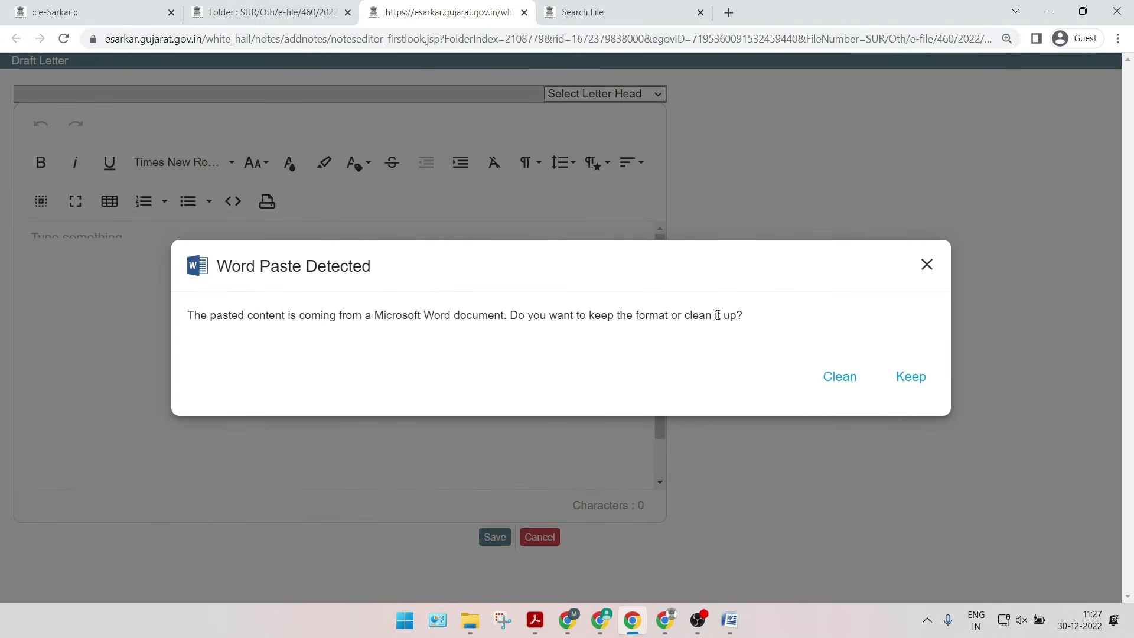
{"action": "left_click", "coordinate": [907, 378]}
{"action": "scroll", "coordinate": [278, 309], "scroll_direction": "down", "scroll_amount": 10}
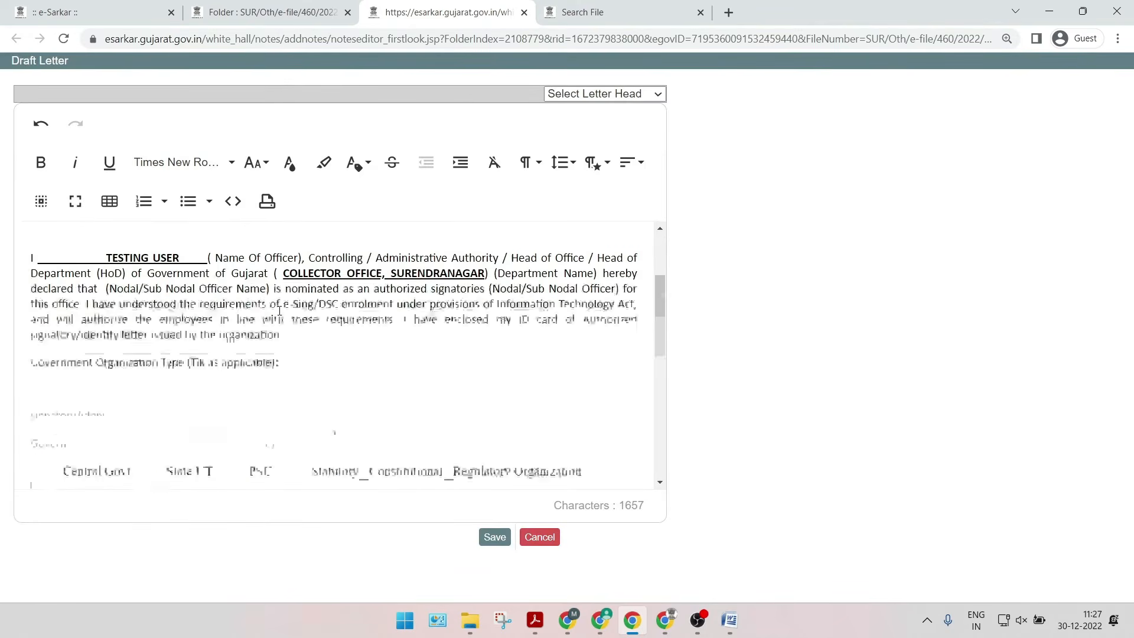
{"action": "scroll", "coordinate": [286, 314], "scroll_direction": "down", "scroll_amount": 2}
- Save the draft letter to the file under the name "Draft Letter_13"
{"action": "left_click", "coordinate": [498, 535]}
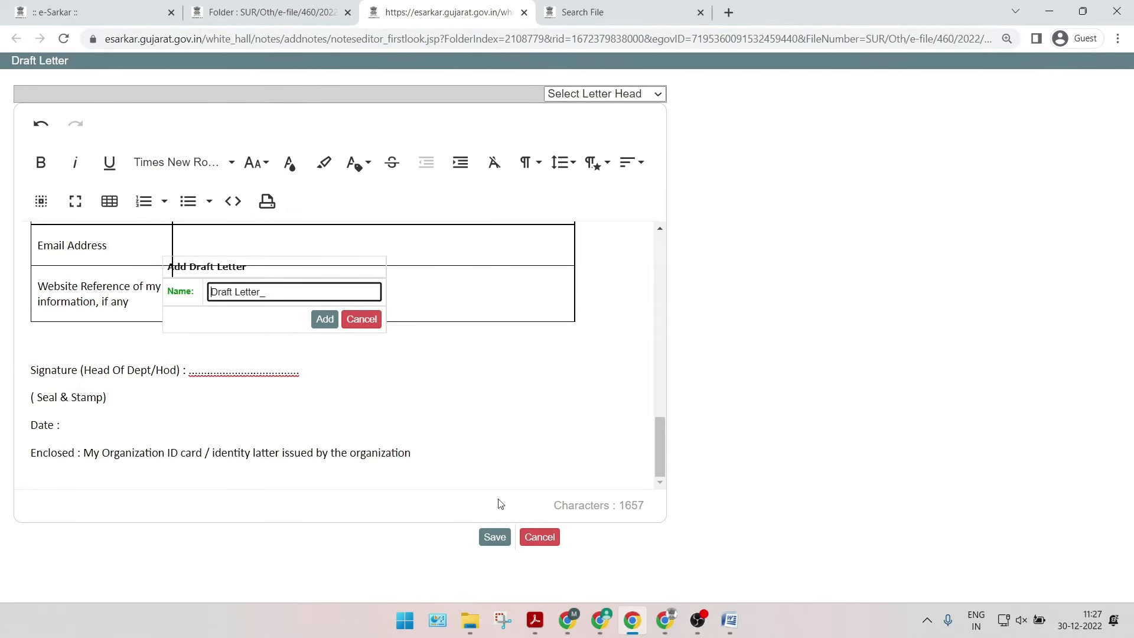
{"action": "type", "text": "13"}
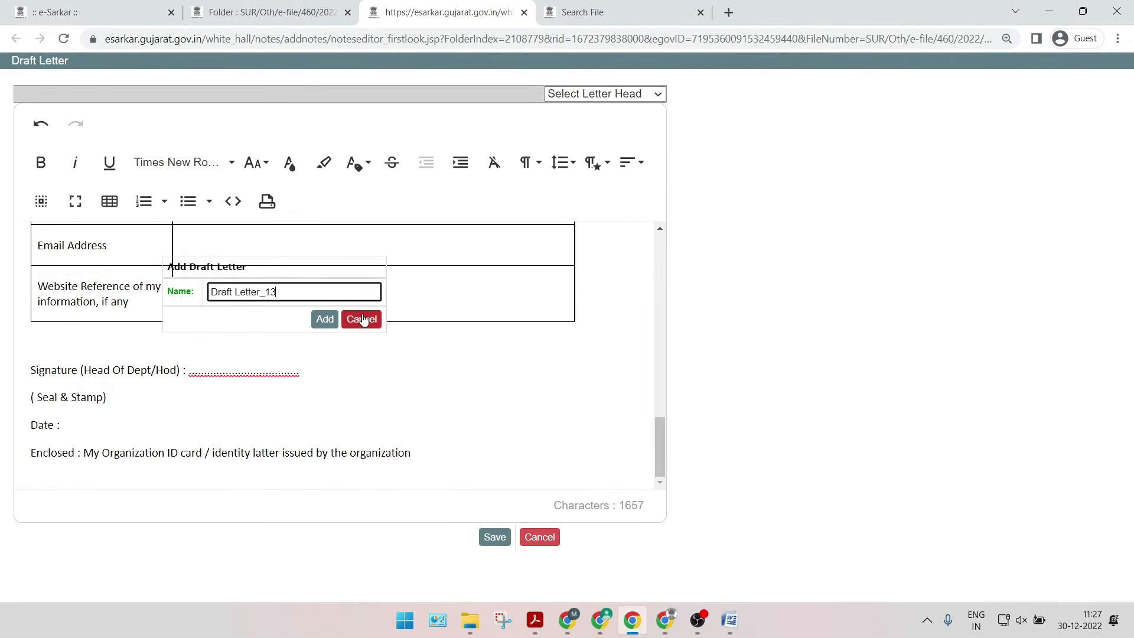
{"action": "left_click", "coordinate": [324, 320]}
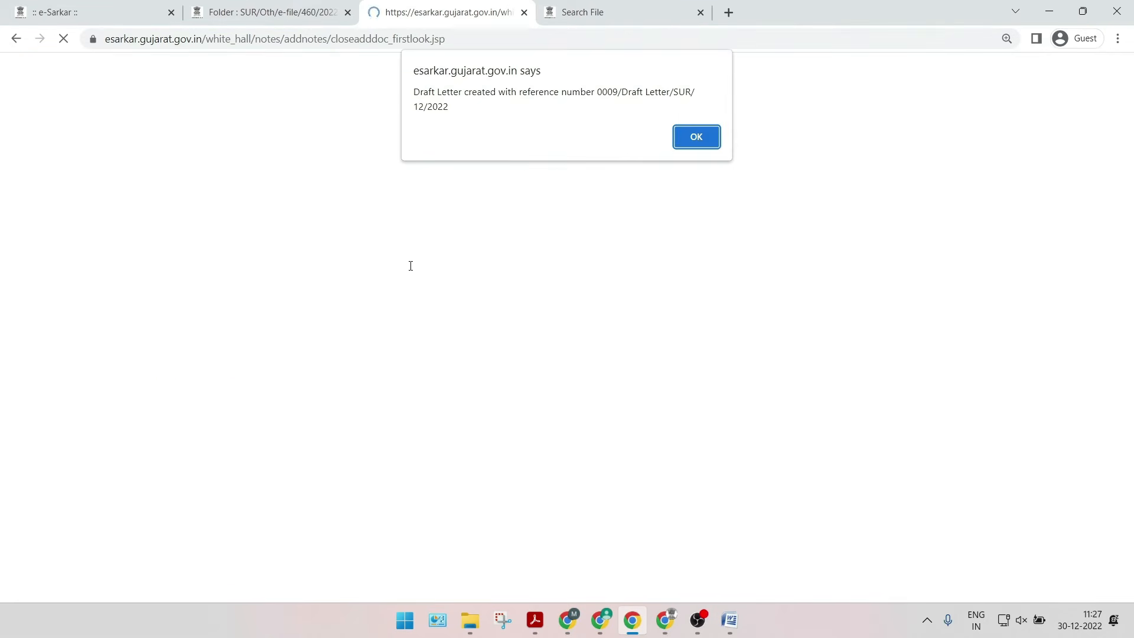
{"action": "left_click", "coordinate": [692, 134]}
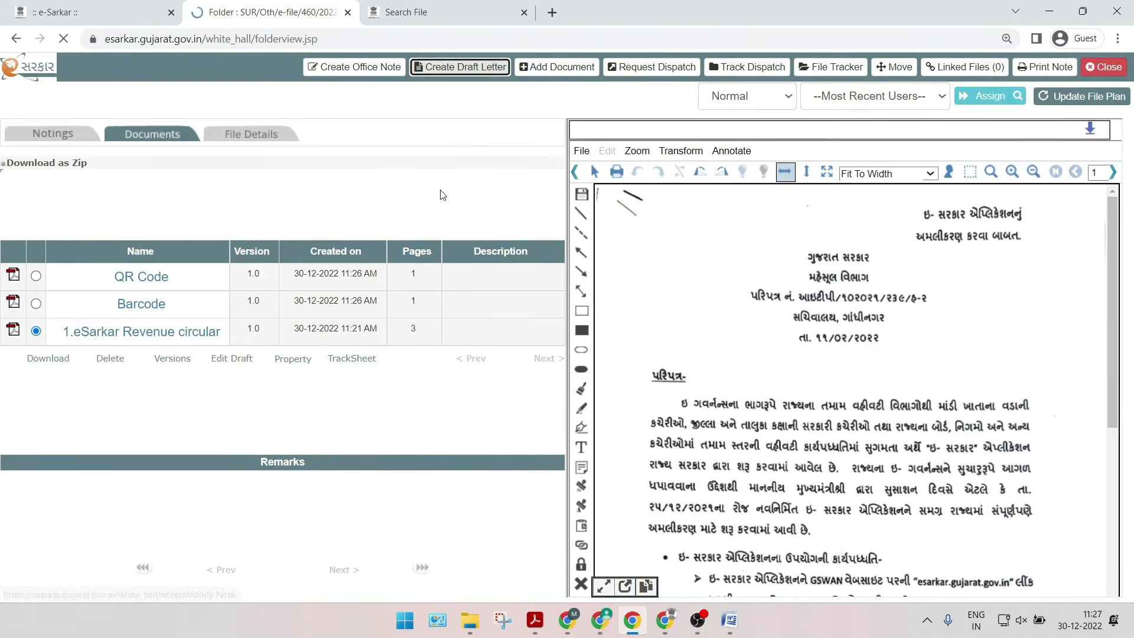
- Reopen the file's document list and preview the Barcode and QR Code documents
{"action": "left_click", "coordinate": [146, 131]}
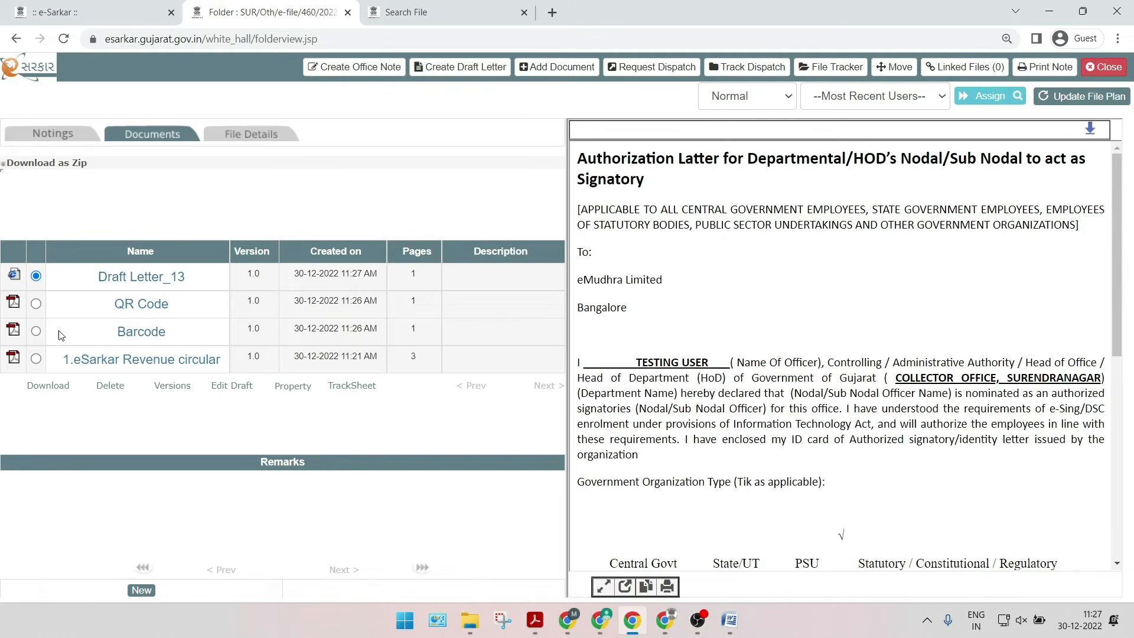
{"action": "left_click", "coordinate": [36, 303]}
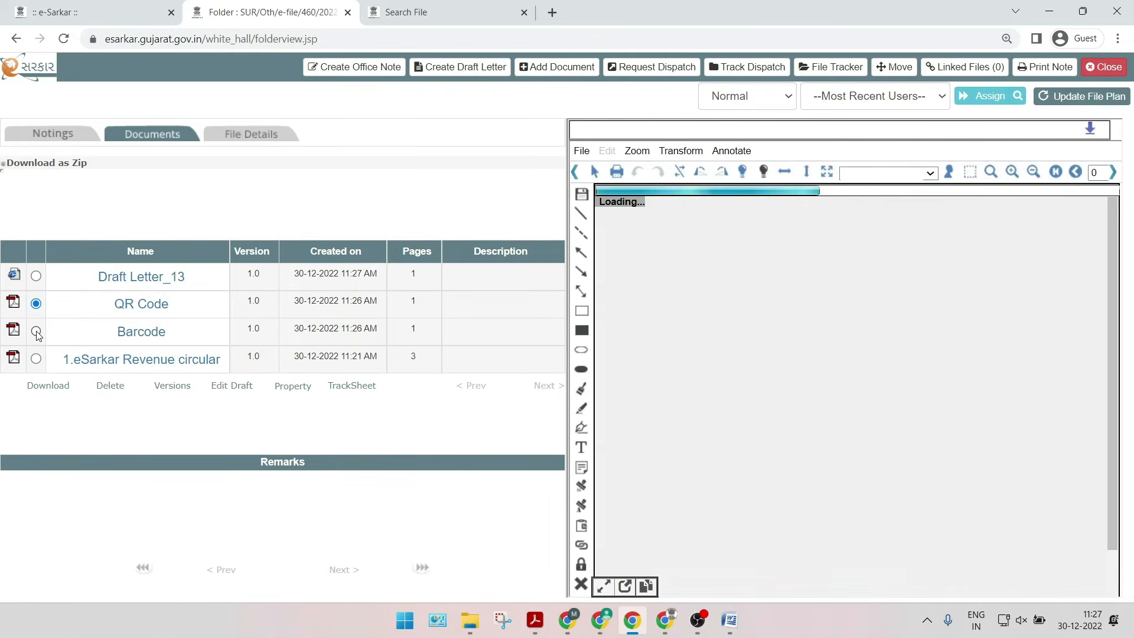
{"action": "left_click", "coordinate": [36, 332]}
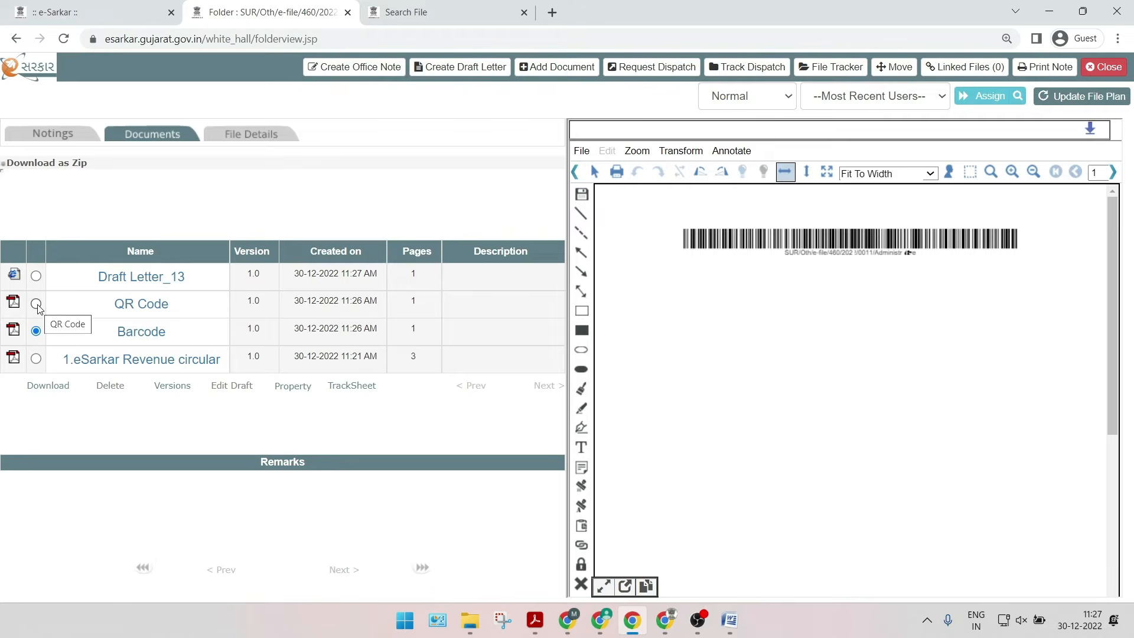
{"action": "left_click", "coordinate": [36, 304]}
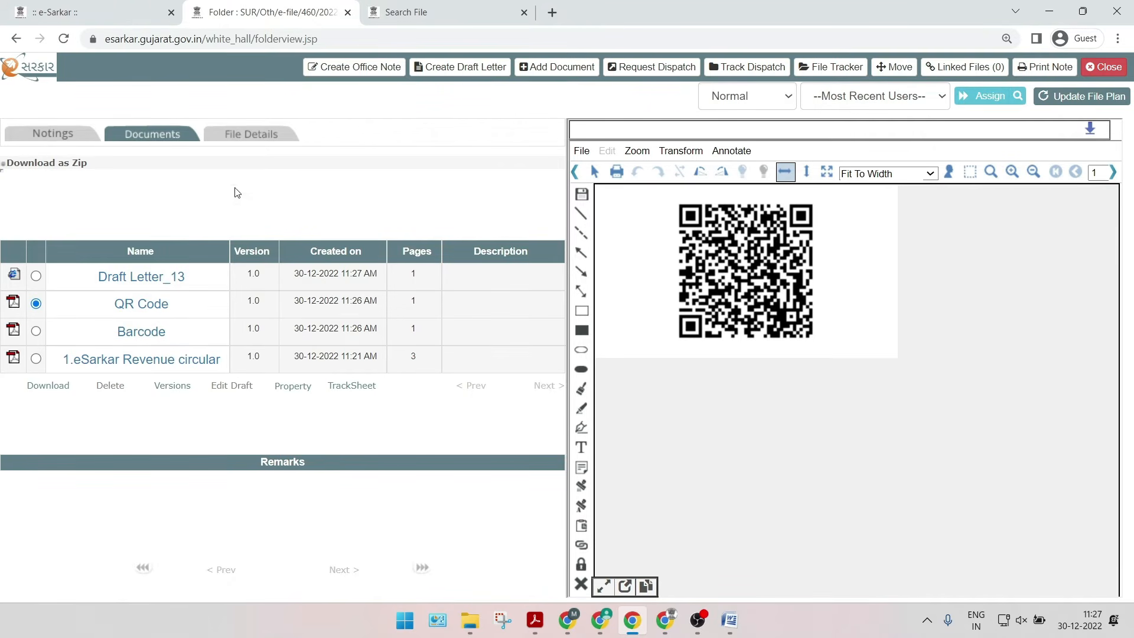
- Review the file's details and notings, and read through Draft Letter_13 among its documents
{"action": "left_click", "coordinate": [267, 136]}
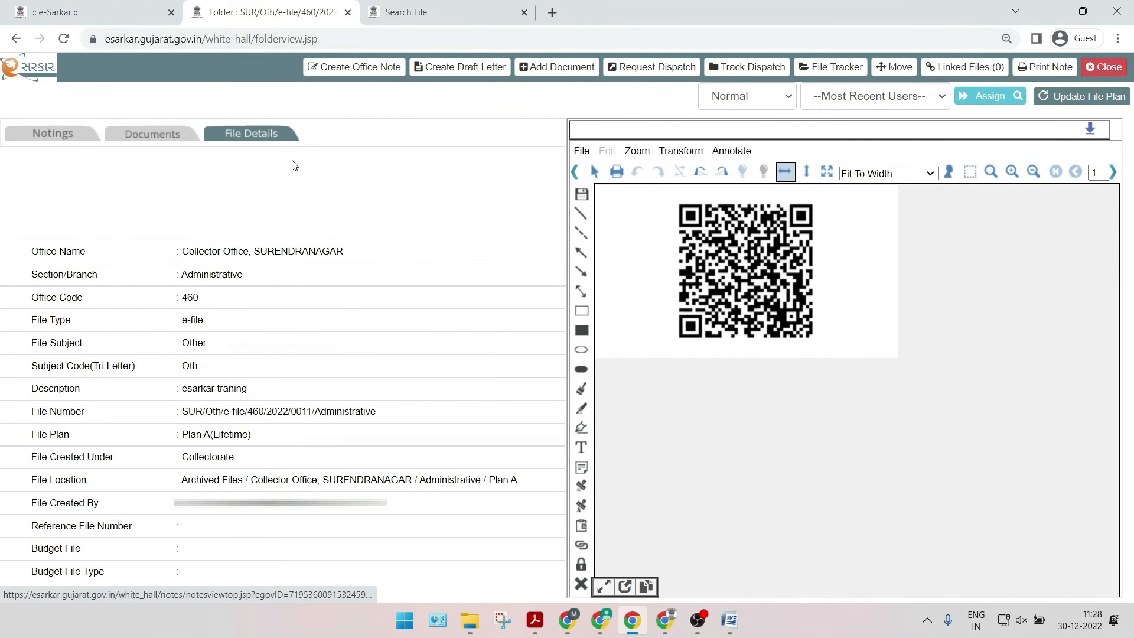
{"action": "left_click", "coordinate": [63, 135]}
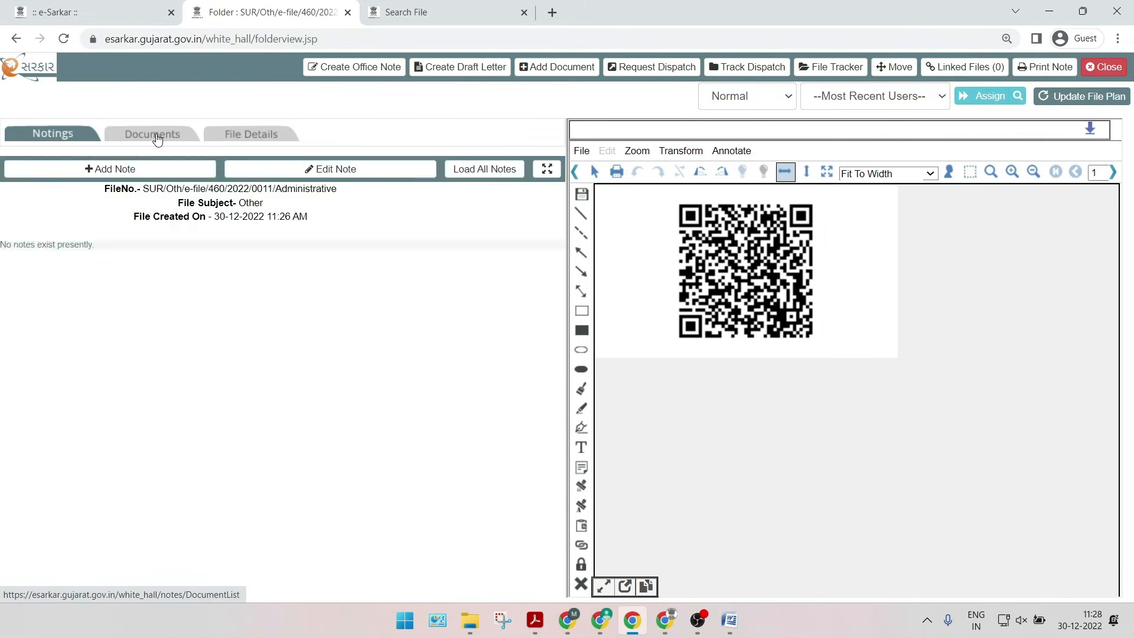
{"action": "left_click", "coordinate": [157, 138]}
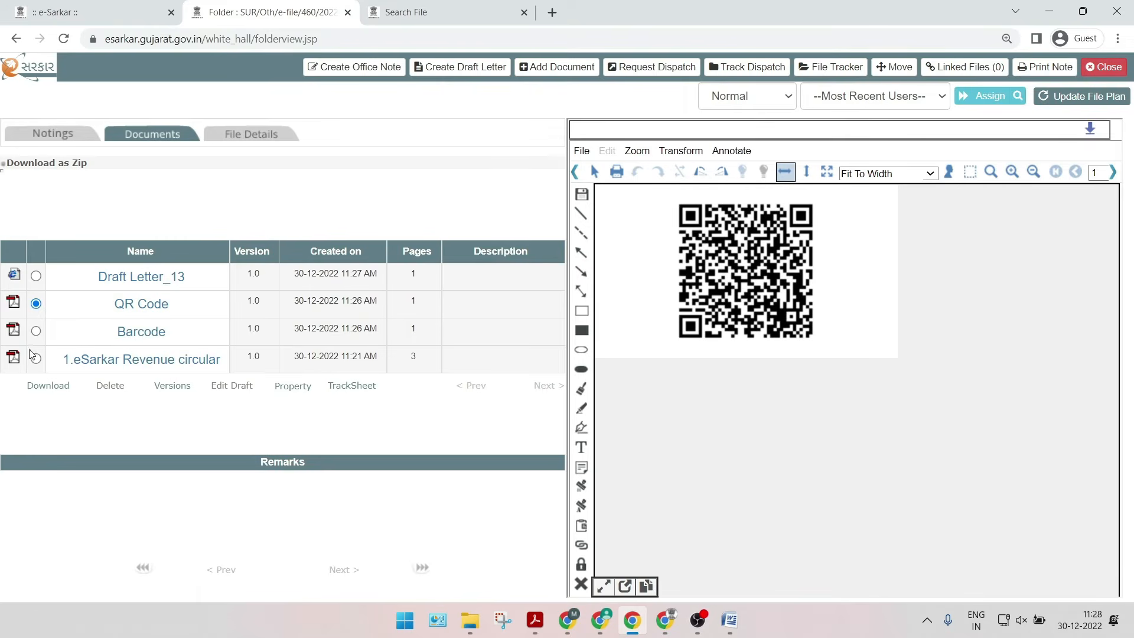
{"action": "left_click", "coordinate": [36, 277]}
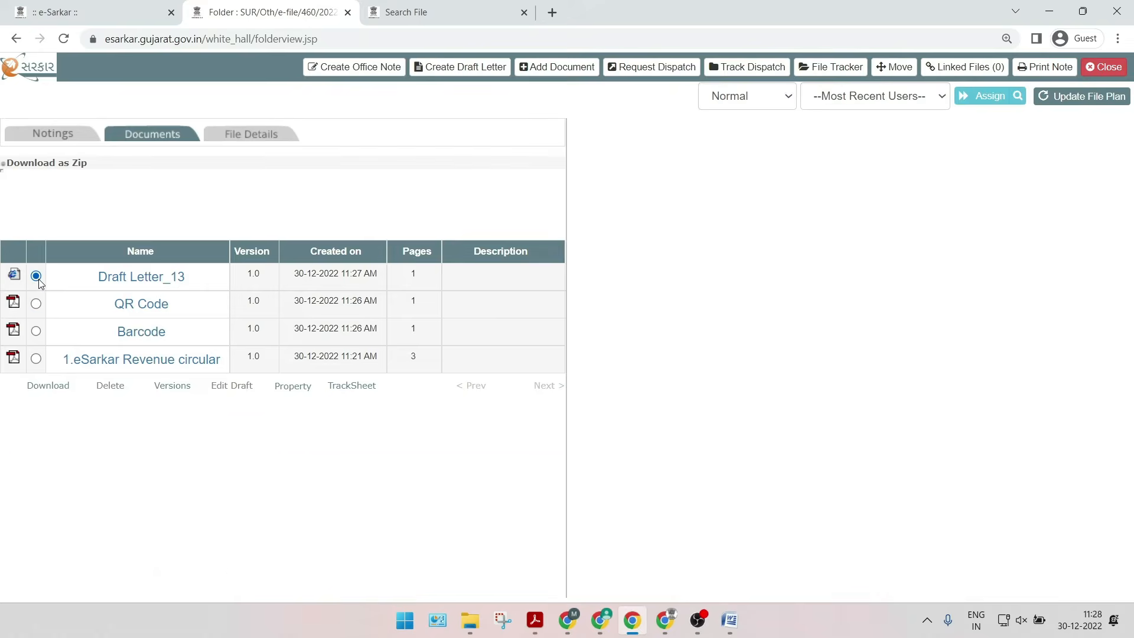
{"action": "scroll", "coordinate": [792, 280], "scroll_direction": "down", "scroll_amount": 5}
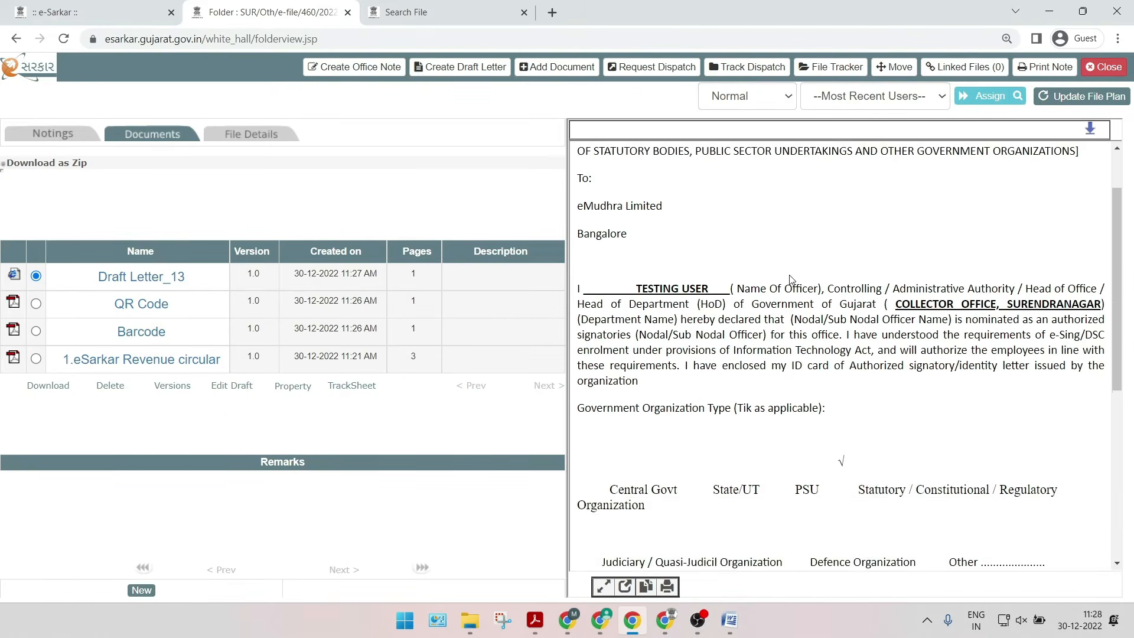
{"action": "scroll", "coordinate": [826, 291], "scroll_direction": "up", "scroll_amount": 5}
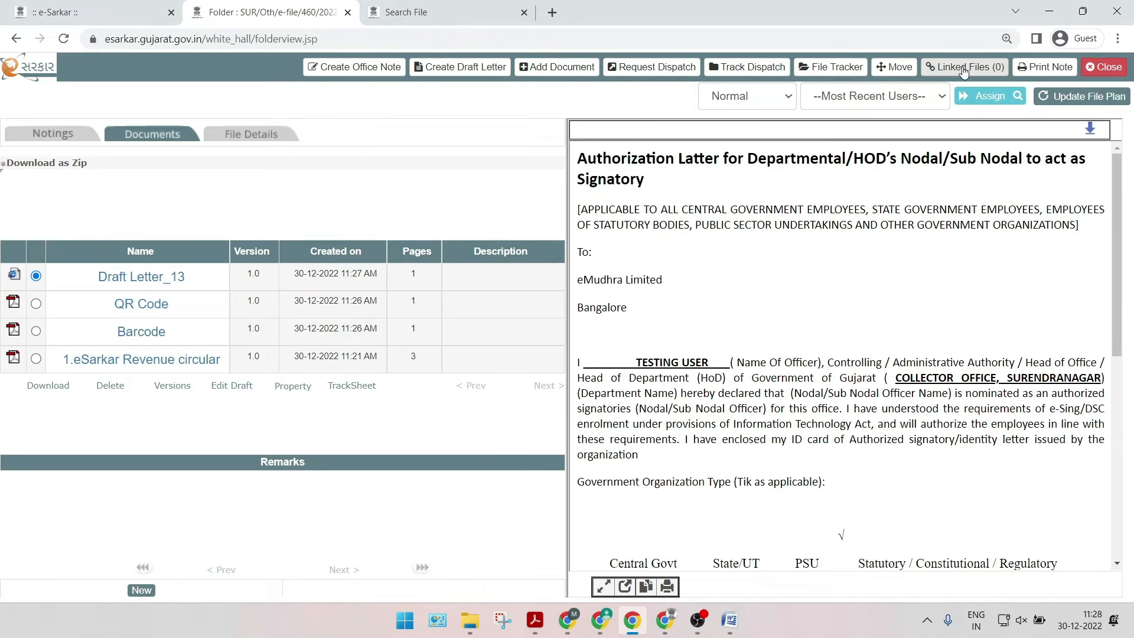
- Start assigning the file and set up an advanced recipient search with type HOD and the target department
{"action": "left_click", "coordinate": [1018, 98]}
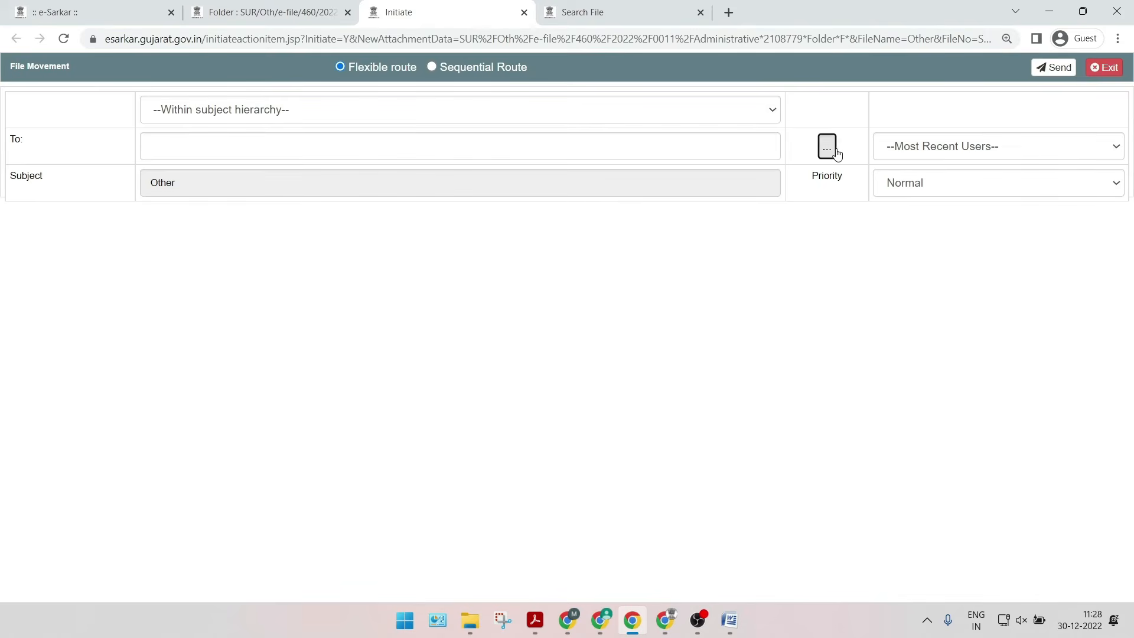
{"action": "left_click", "coordinate": [828, 147]}
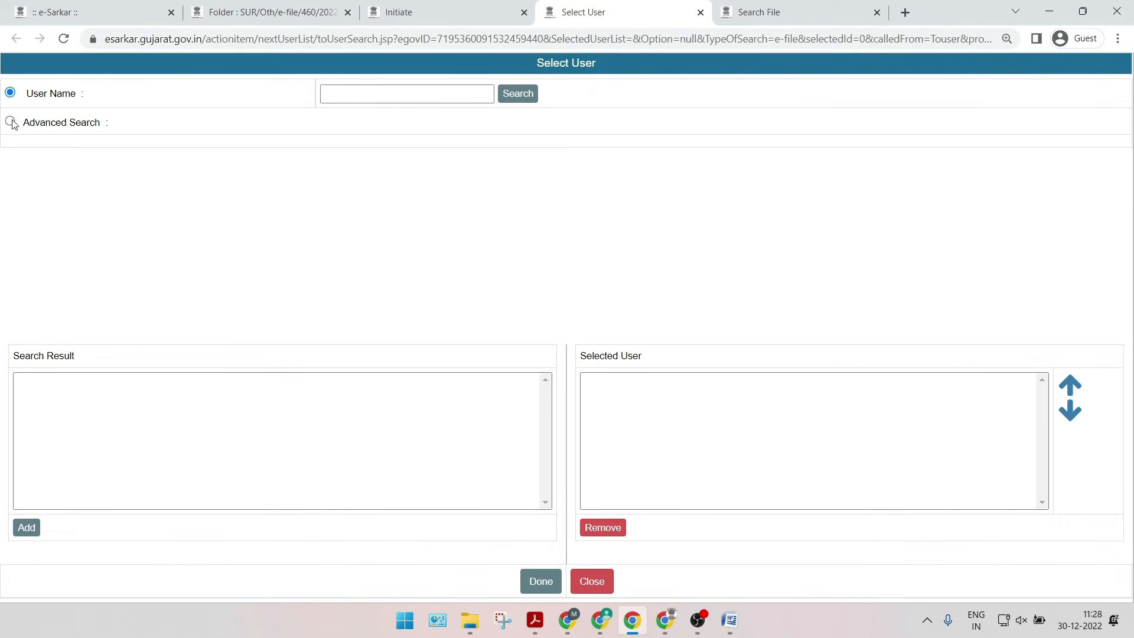
{"action": "left_click", "coordinate": [10, 121]}
{"action": "left_click", "coordinate": [518, 159]}
{"action": "left_click", "coordinate": [522, 204]}
{"action": "left_click", "coordinate": [522, 201]}
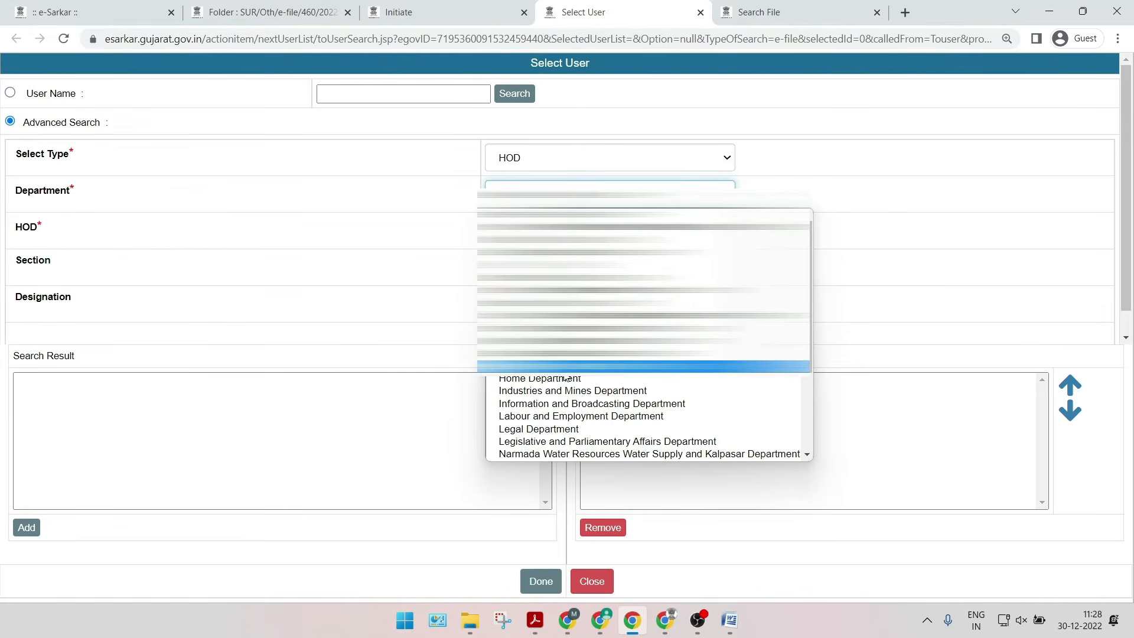
{"action": "key", "text": "Up"}
{"action": "key", "text": "Up"}
{"action": "key", "text": "Up"}
{"action": "key", "text": "s"}
{"action": "key", "text": "Return"}
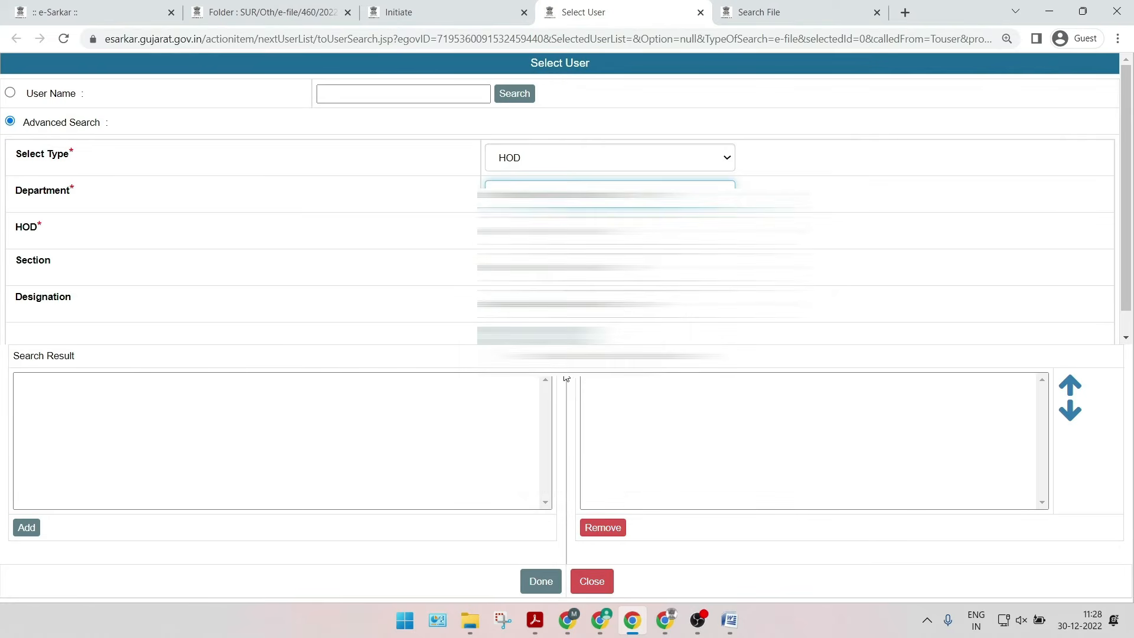
- Narrow the recipient search by HOD office, section and designation, and list the matching users
{"action": "left_click", "coordinate": [610, 231]}
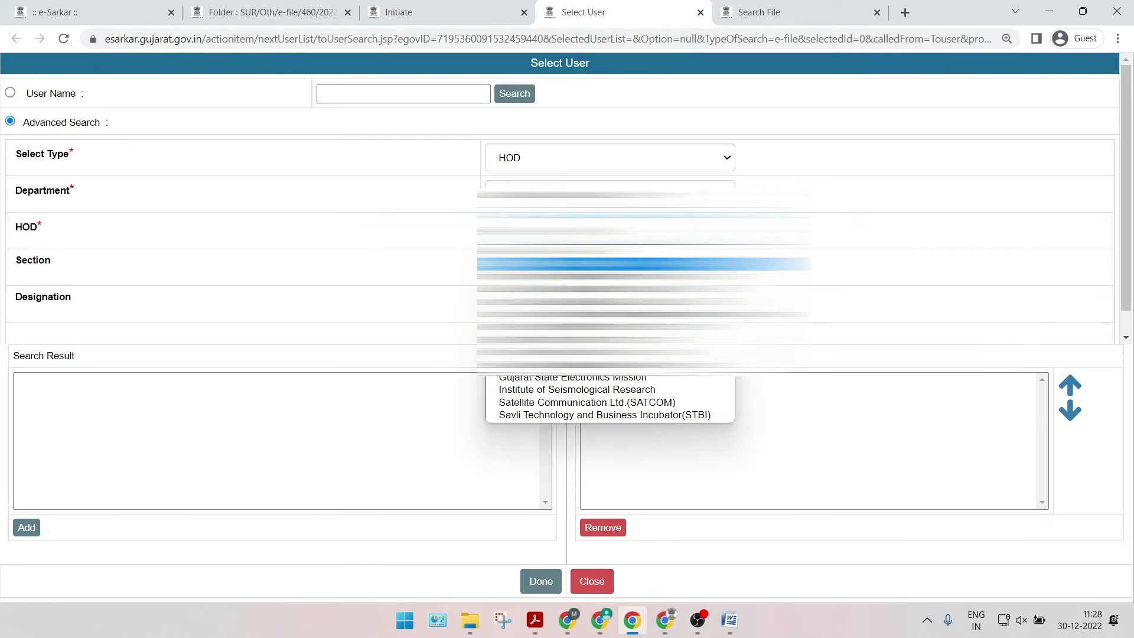
{"action": "left_click", "coordinate": [610, 263]}
{"action": "left_click", "coordinate": [609, 267]}
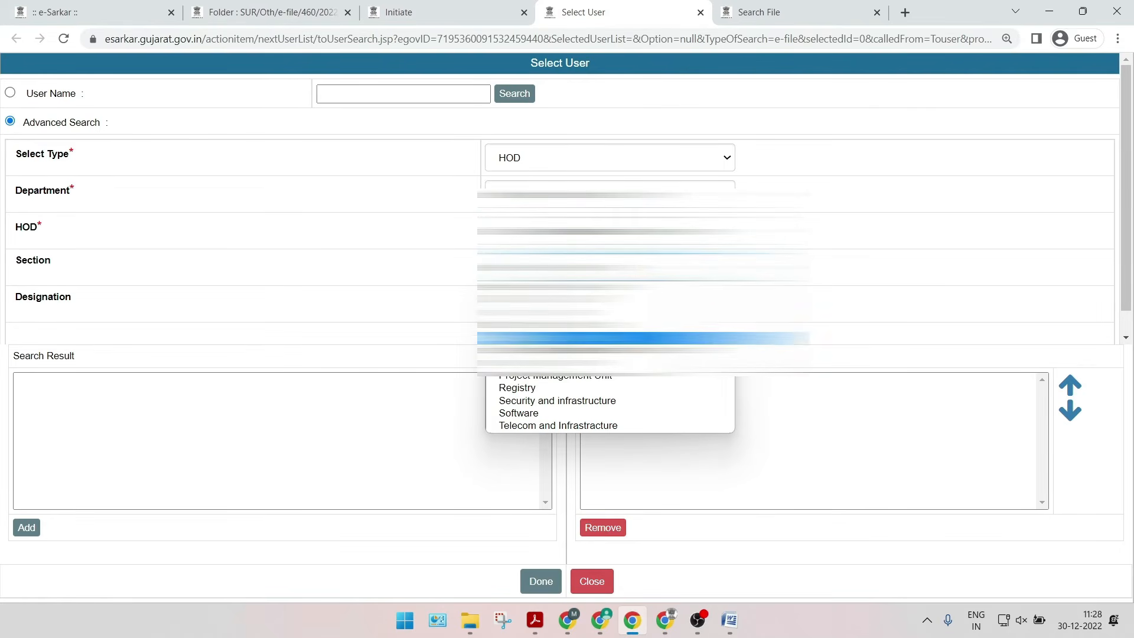
{"action": "left_click", "coordinate": [610, 338]}
{"action": "left_click", "coordinate": [549, 304]}
{"action": "left_click", "coordinate": [540, 377]}
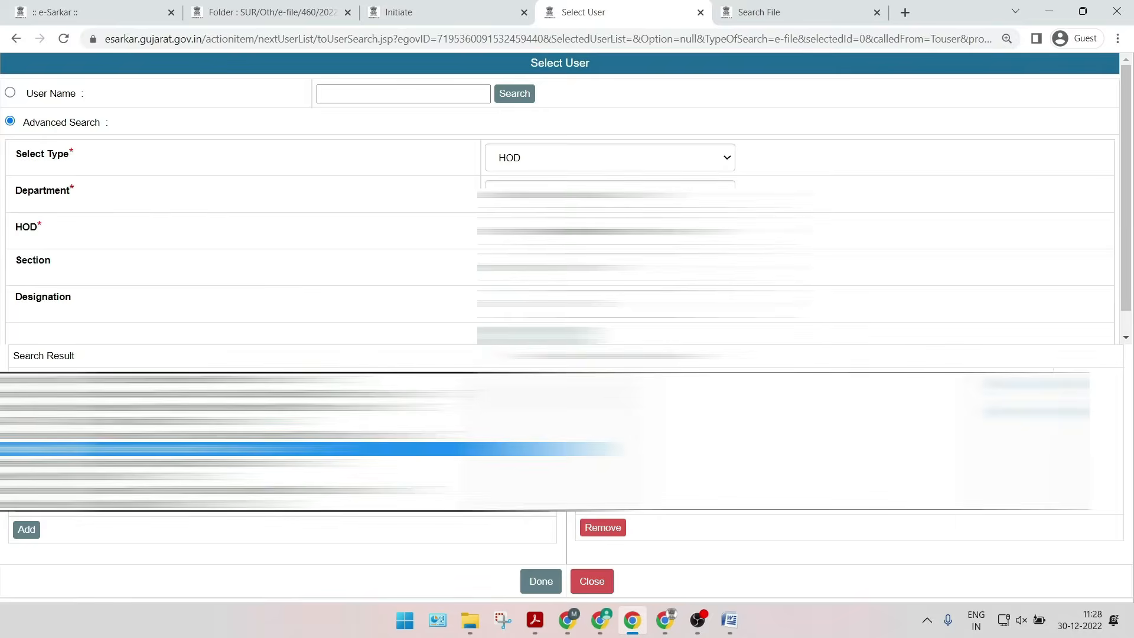
- Choose the approving officer as recipient and send the file by flexible route with Normal priority
{"action": "key", "text": "Down"}
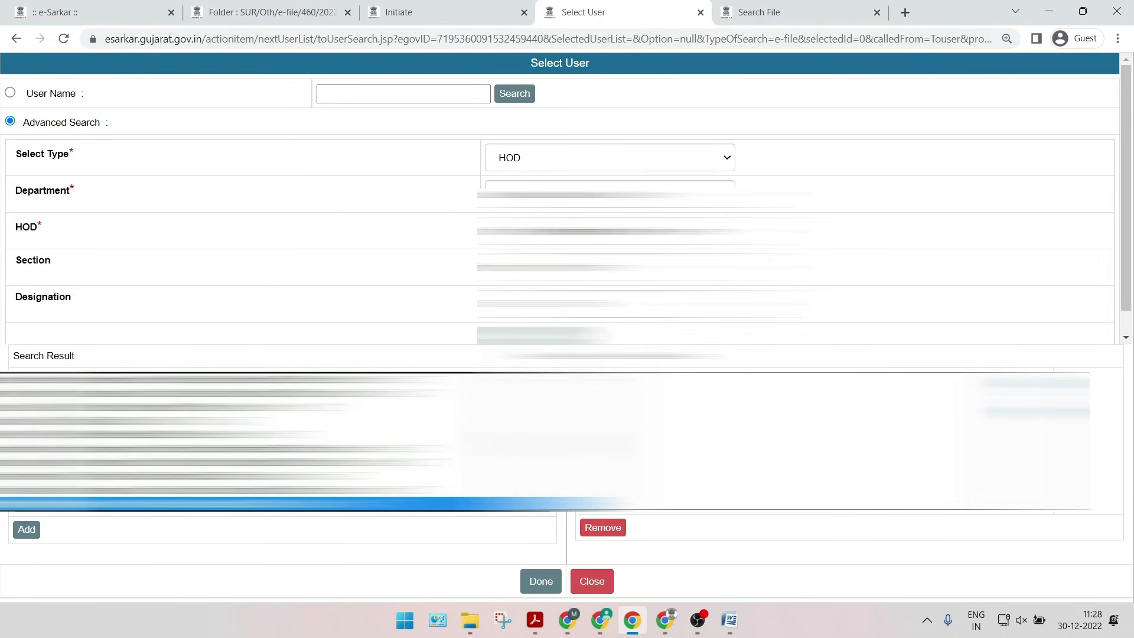
{"action": "left_click", "coordinate": [536, 583]}
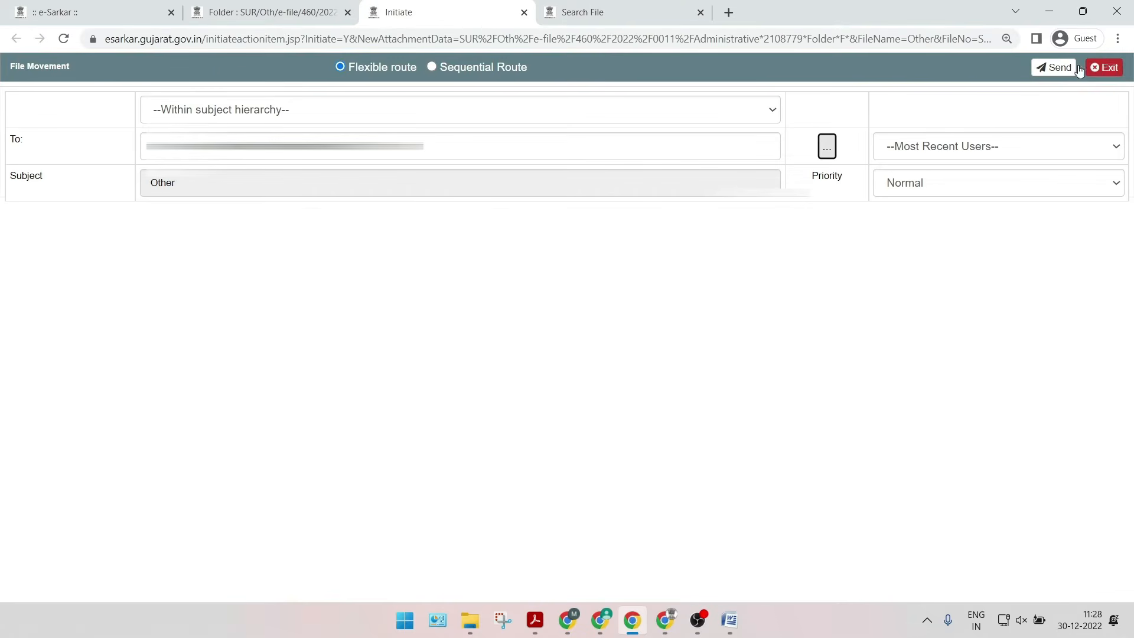
{"action": "left_click", "coordinate": [1046, 70]}
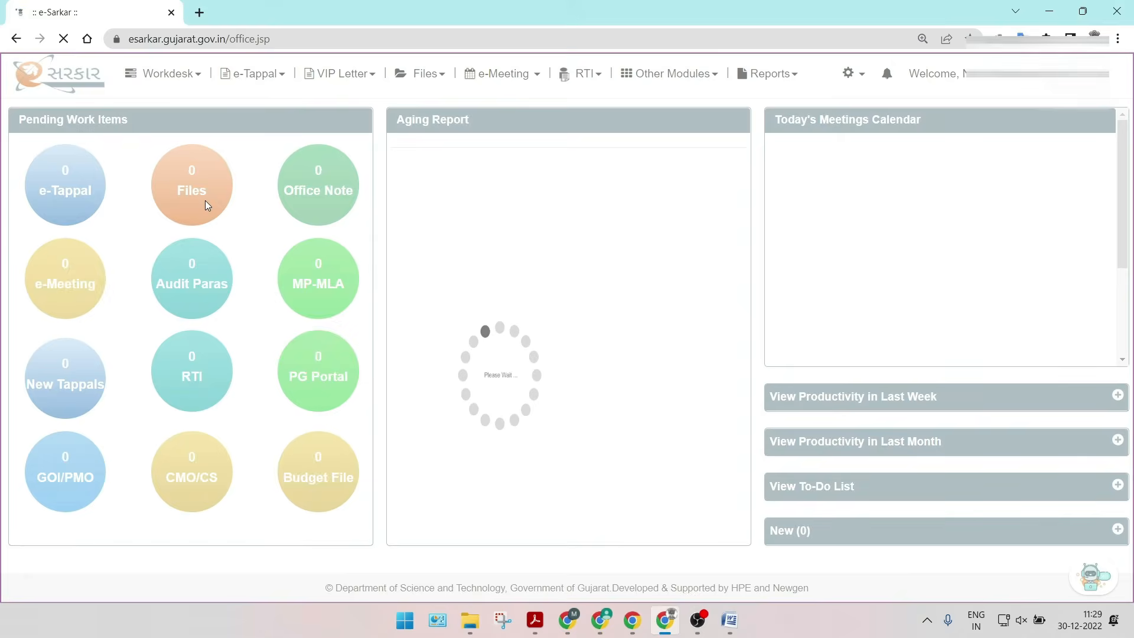
- Open the received e-file from the approving officer's pending files and show its documents
{"action": "left_click", "coordinate": [191, 195]}
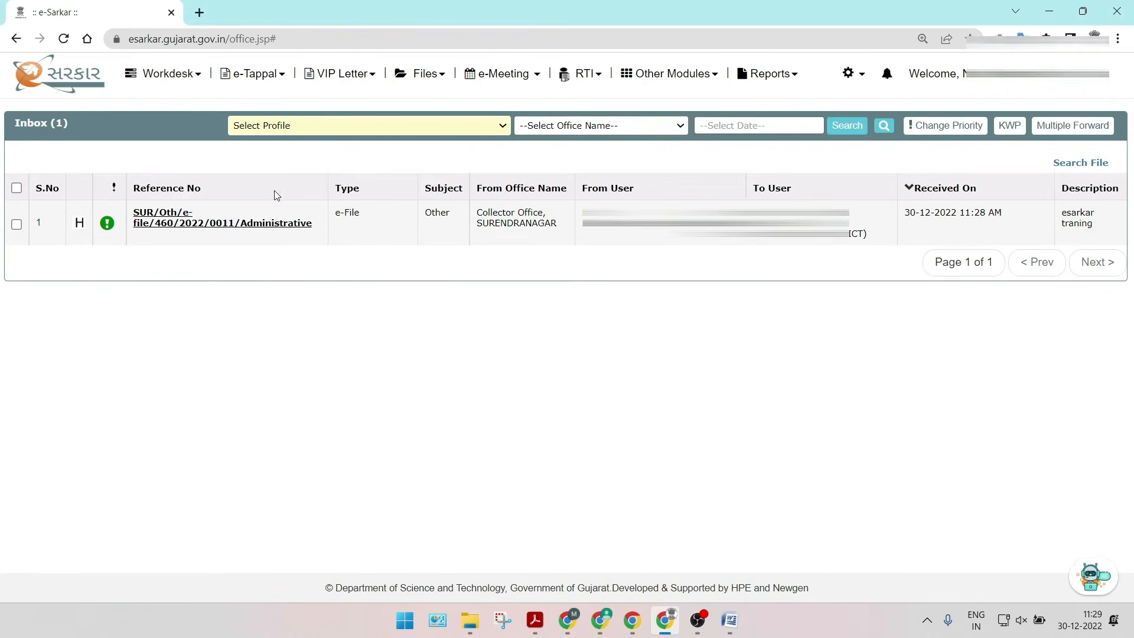
{"action": "left_click", "coordinate": [236, 223]}
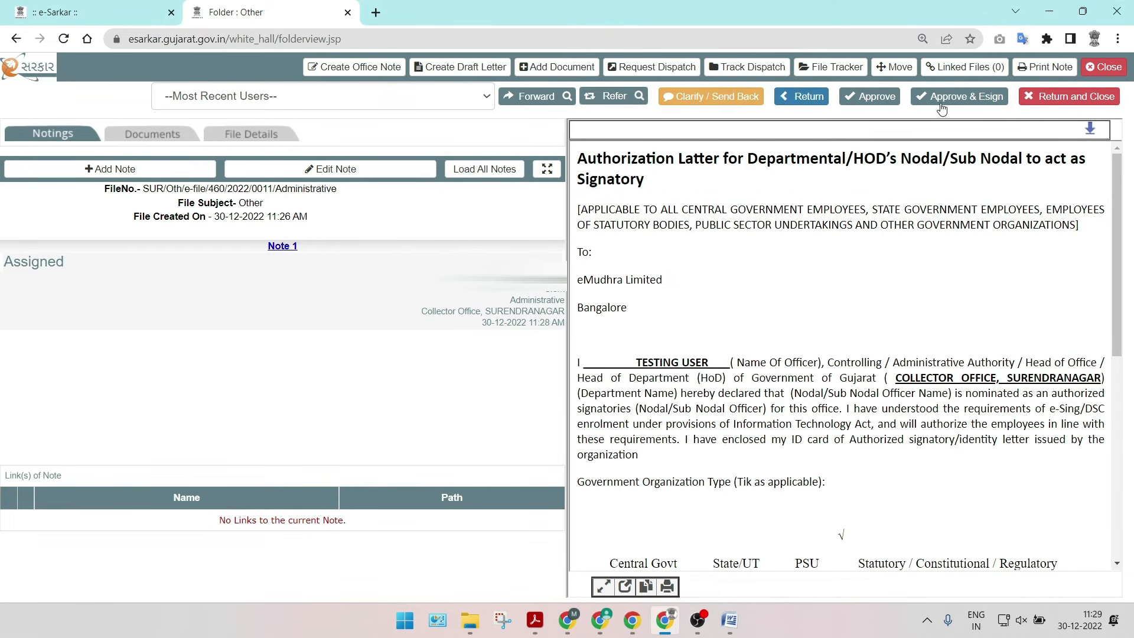
{"action": "left_click", "coordinate": [158, 140]}
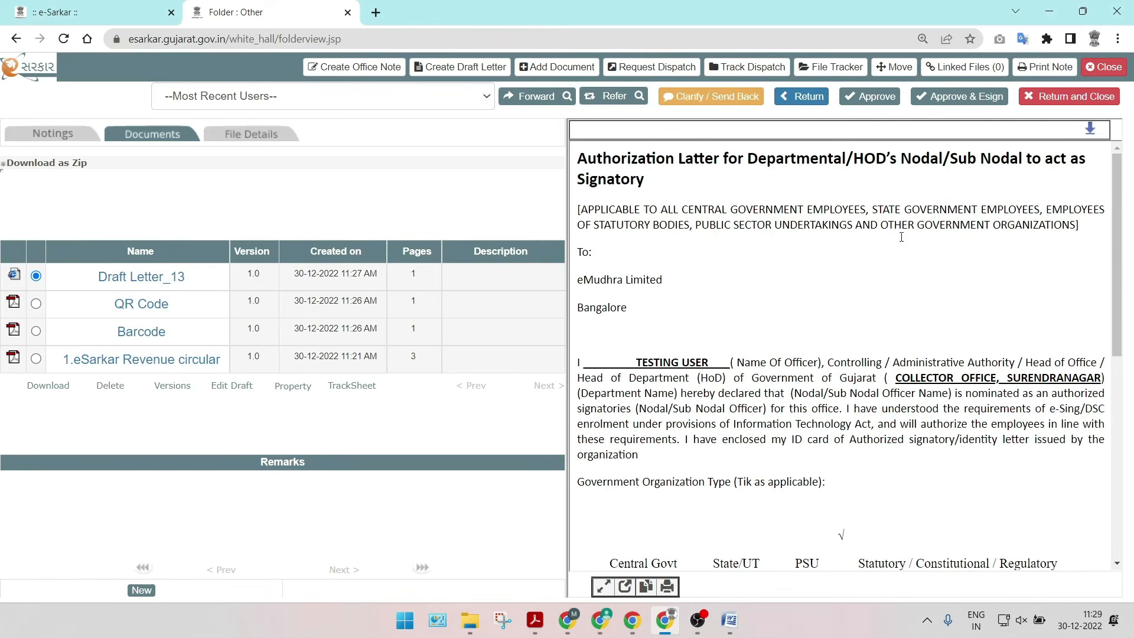
- Approve the file for e-signing and check the approved Draft Letter_13 down to its footer
{"action": "left_click", "coordinate": [968, 106]}
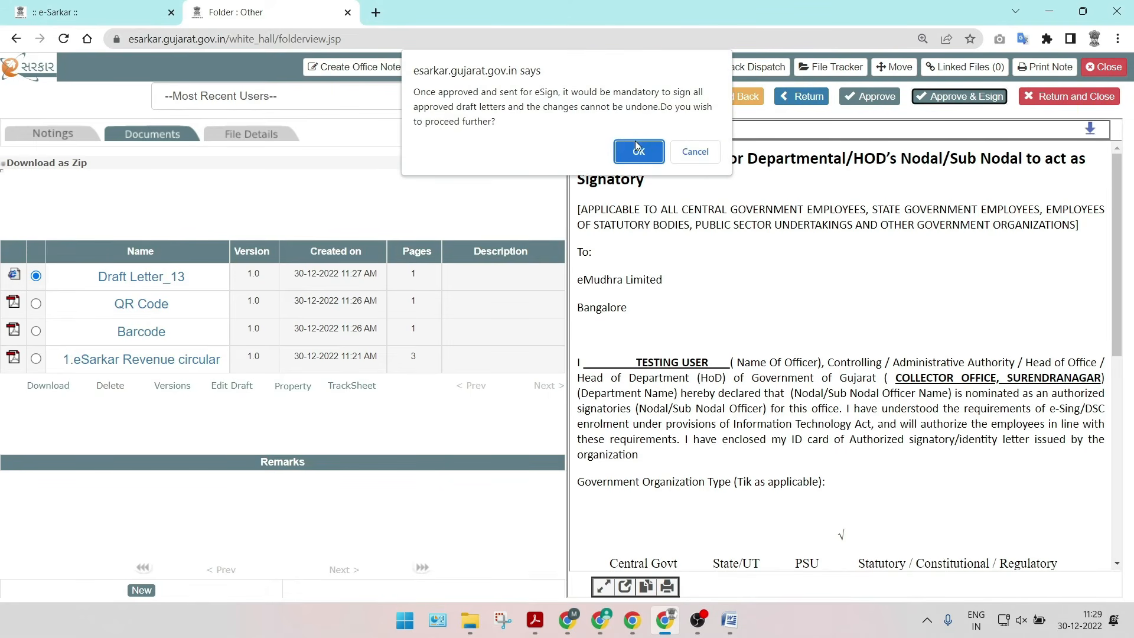
{"action": "left_click", "coordinate": [637, 147]}
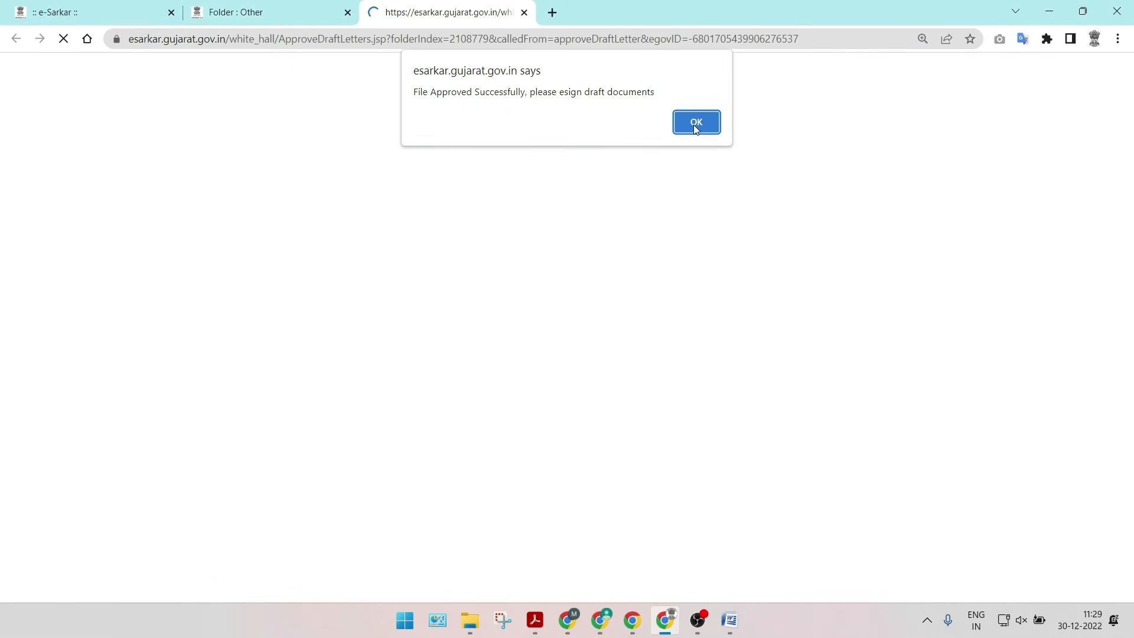
{"action": "left_click", "coordinate": [695, 123]}
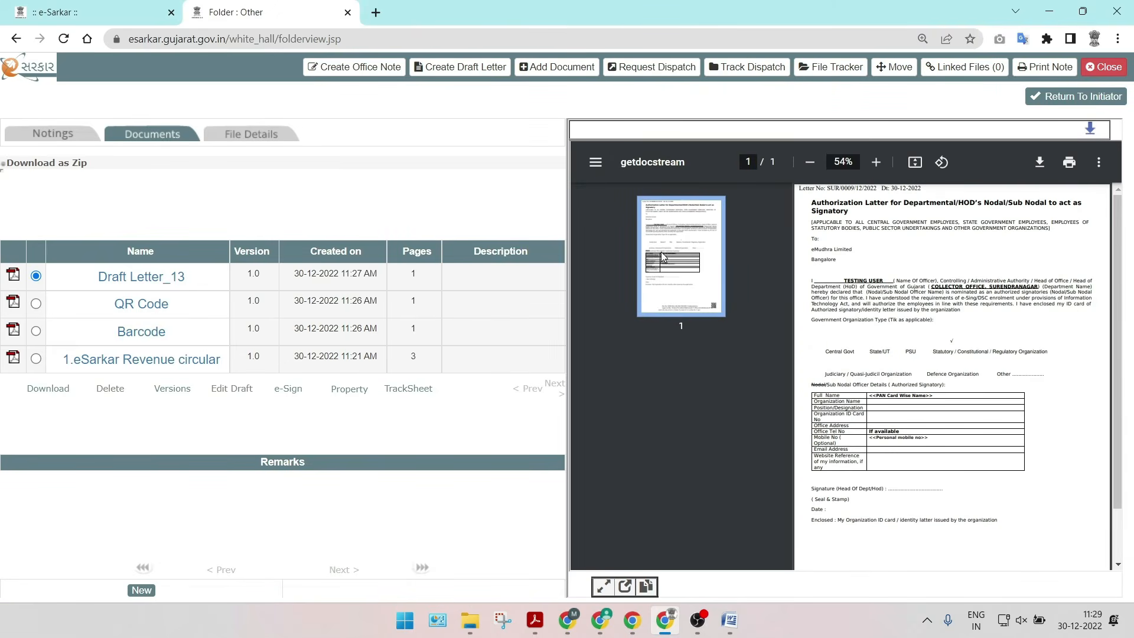
{"action": "scroll", "coordinate": [985, 431], "scroll_direction": "down", "scroll_amount": 2}
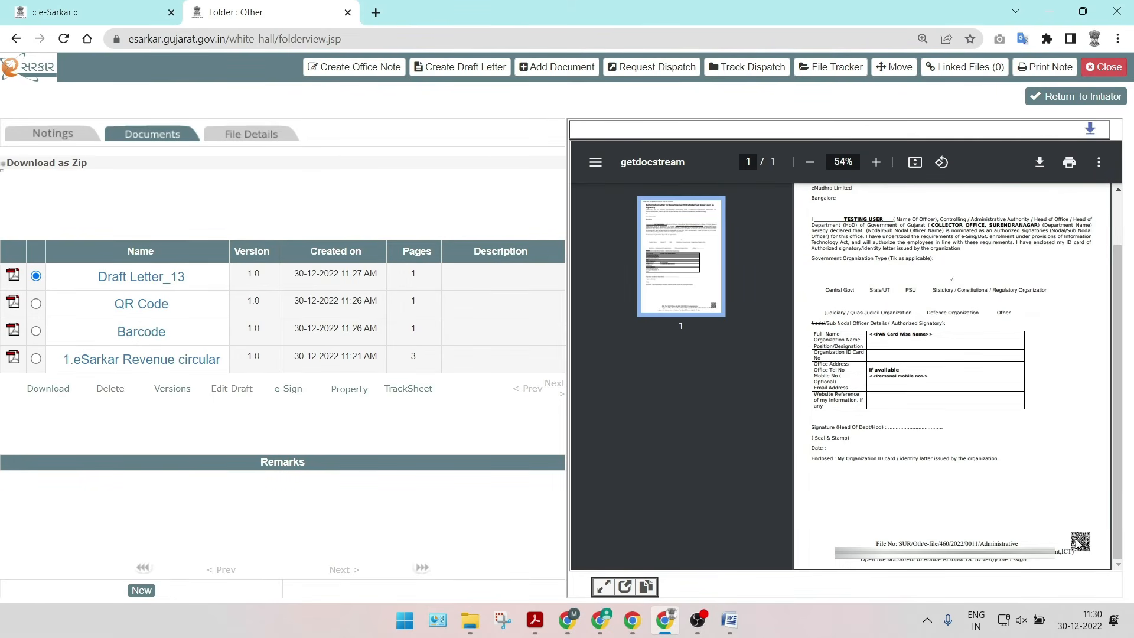
{"action": "left_click", "coordinate": [698, 620]}
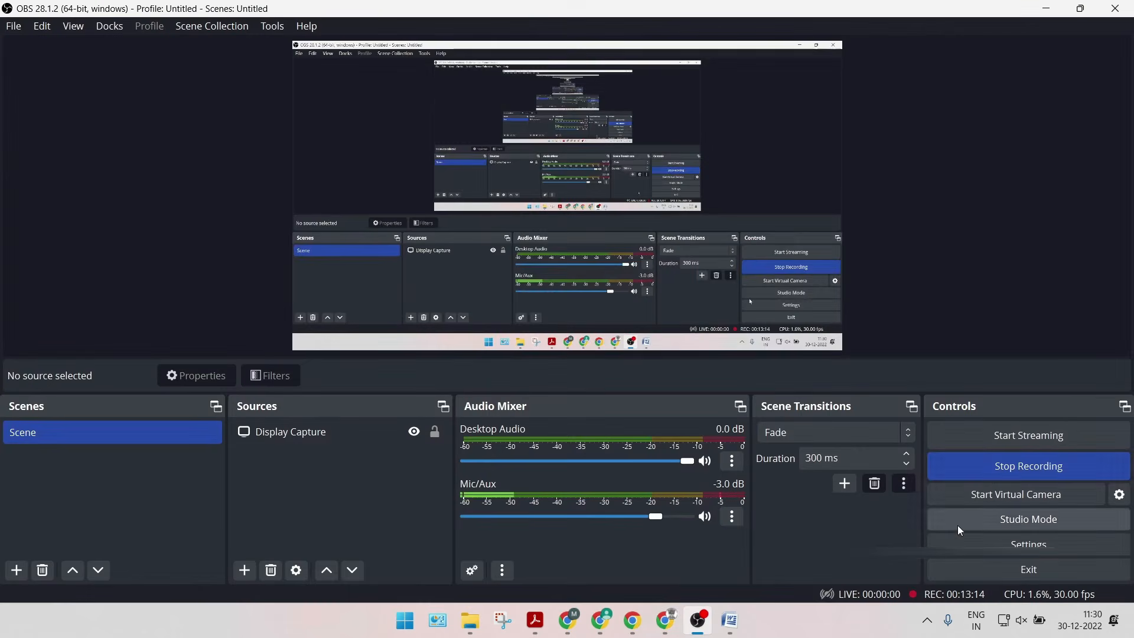
{"action": "left_click", "coordinate": [987, 473]}
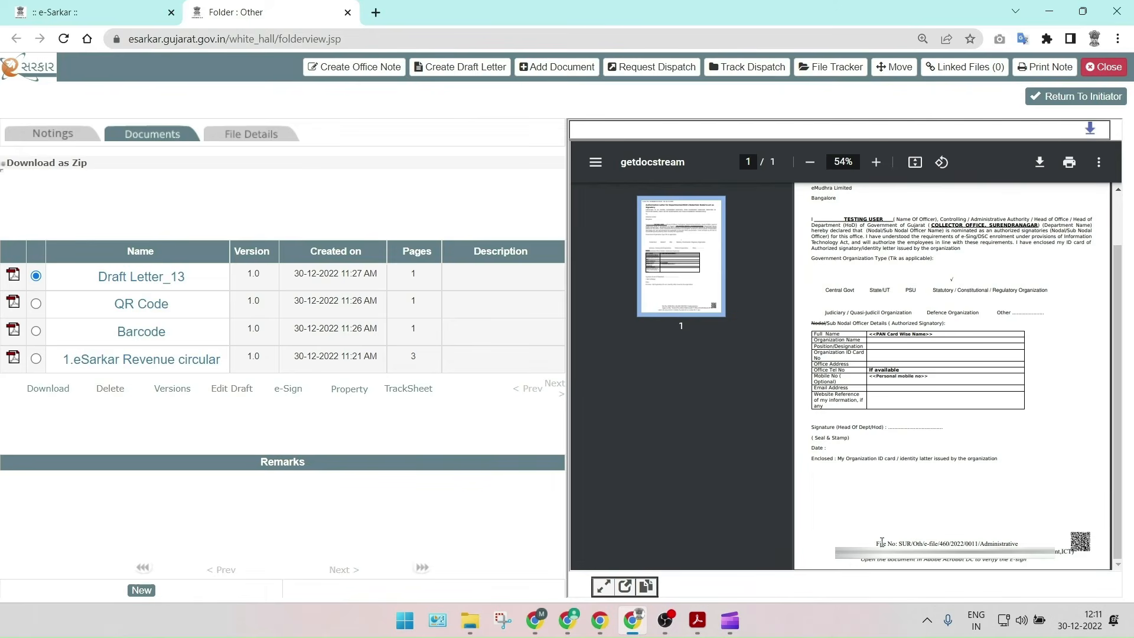
- Check the file number in the footer of Draft Letter_13, and e-sign the letter with Aadhaar eSign
{"action": "left_click_drag", "start_coordinate": [878, 541], "coordinate": [1021, 538]}
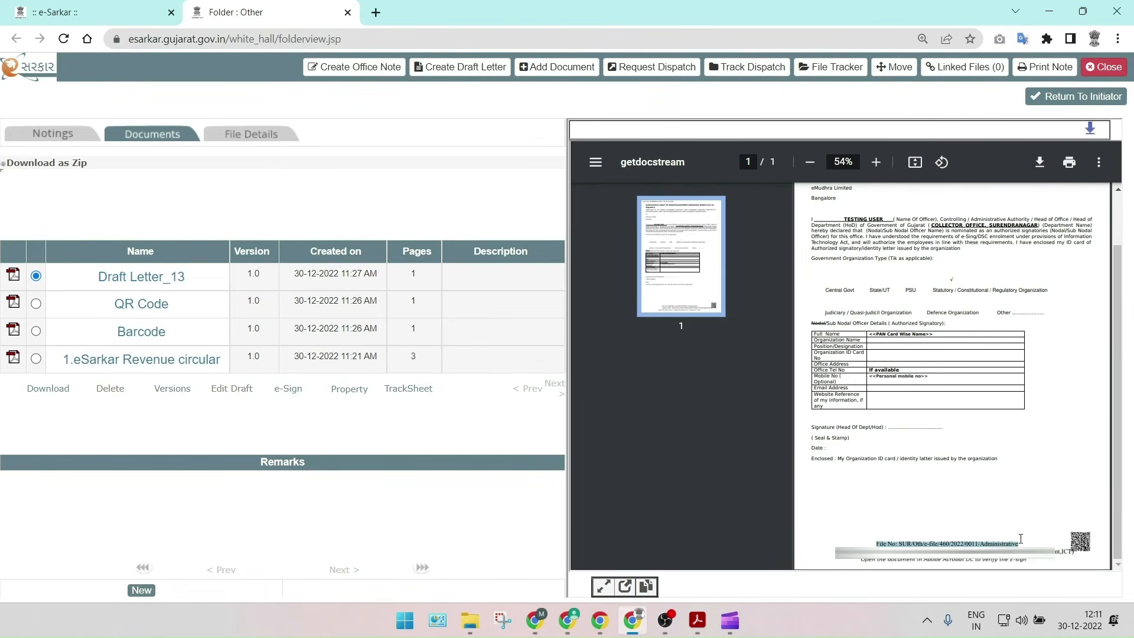
{"action": "left_click", "coordinate": [952, 497]}
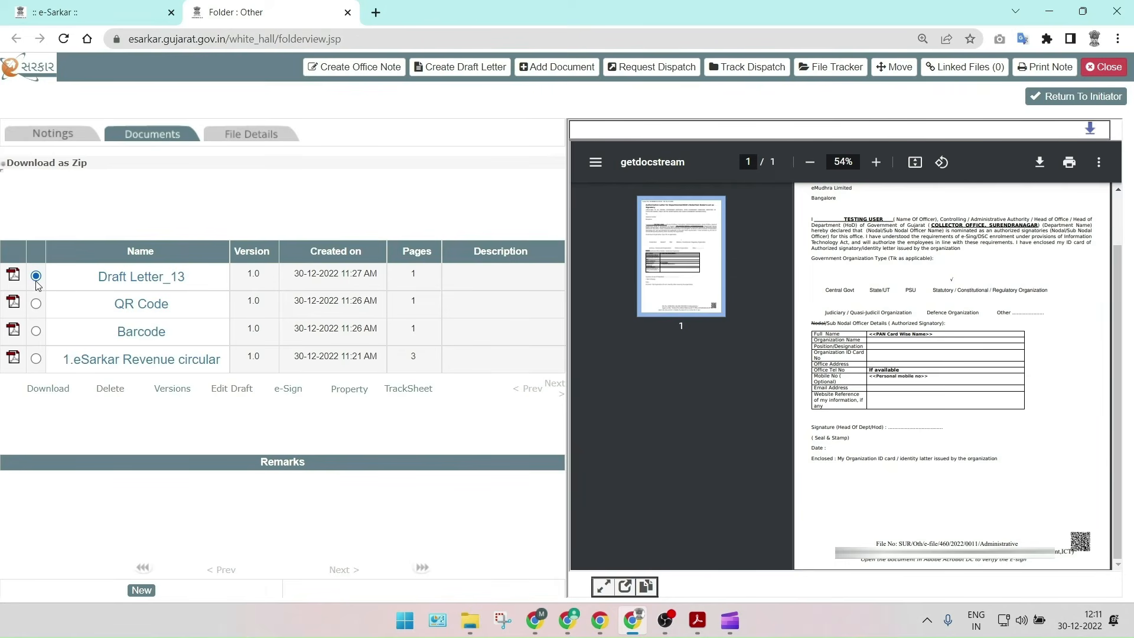
{"action": "left_click", "coordinate": [287, 389]}
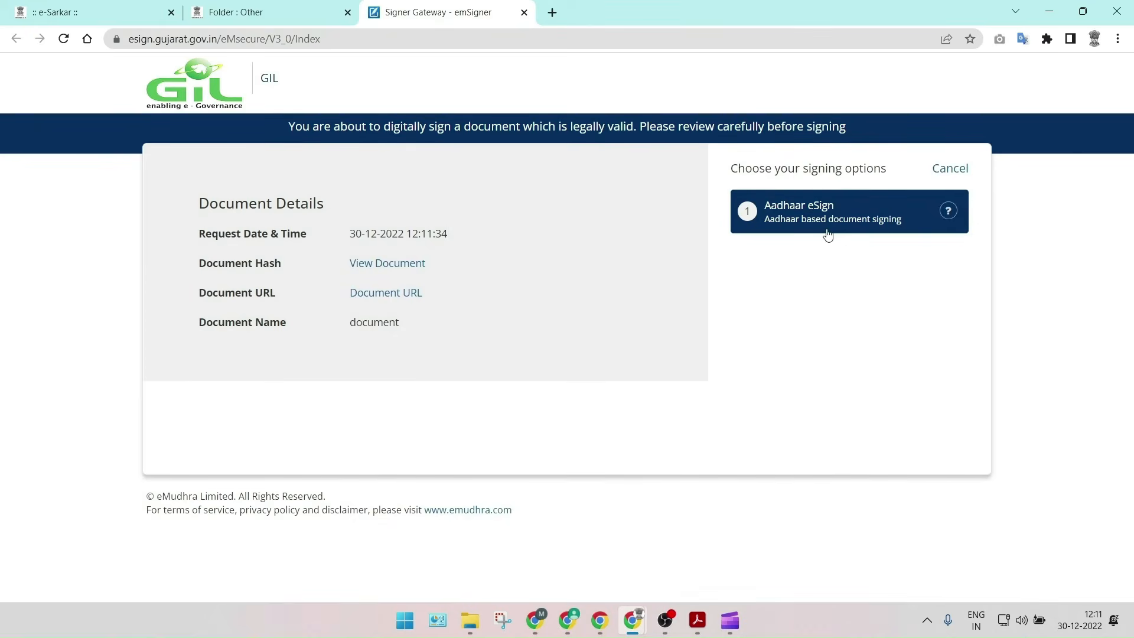
{"action": "left_click", "coordinate": [827, 229]}
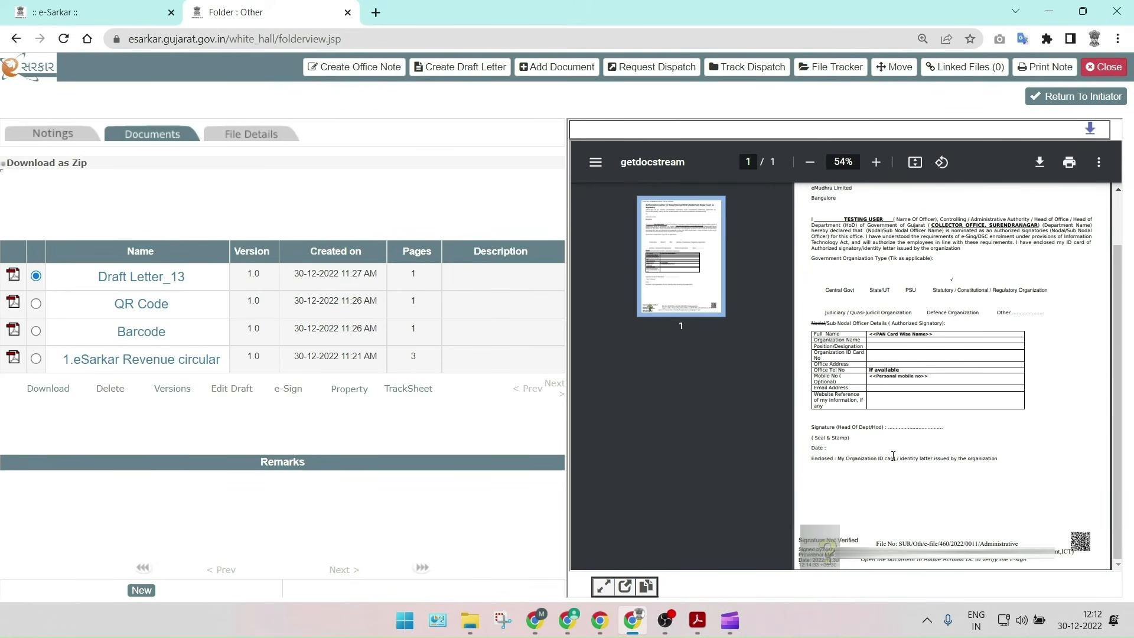
- Download the signed Draft Letter_13 and open it from the refreshed Downloads folder in Adobe Acrobat Reader
{"action": "scroll", "coordinate": [886, 469], "scroll_direction": "up", "scroll_amount": 2}
{"action": "left_click", "coordinate": [1091, 130]}
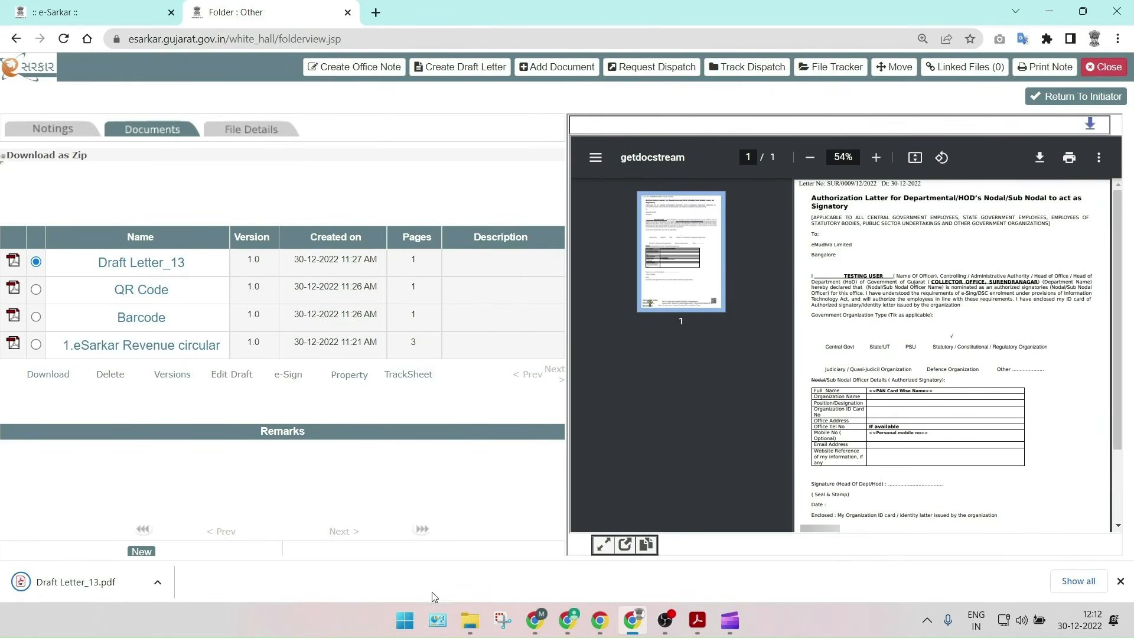
{"action": "left_click", "coordinate": [459, 612]}
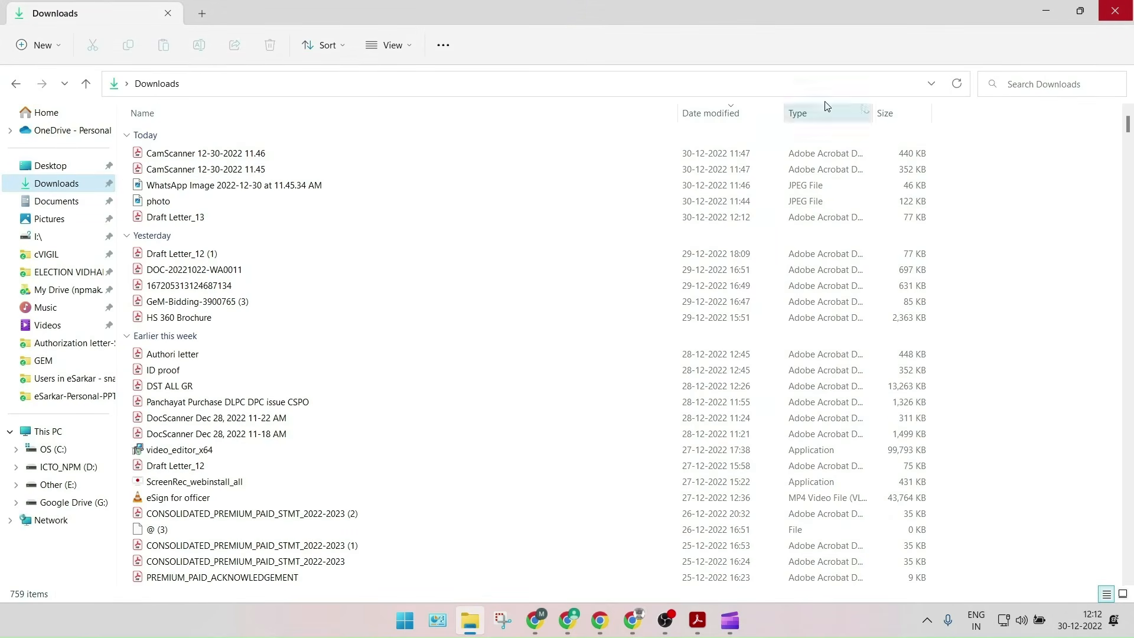
{"action": "left_click", "coordinate": [956, 83]}
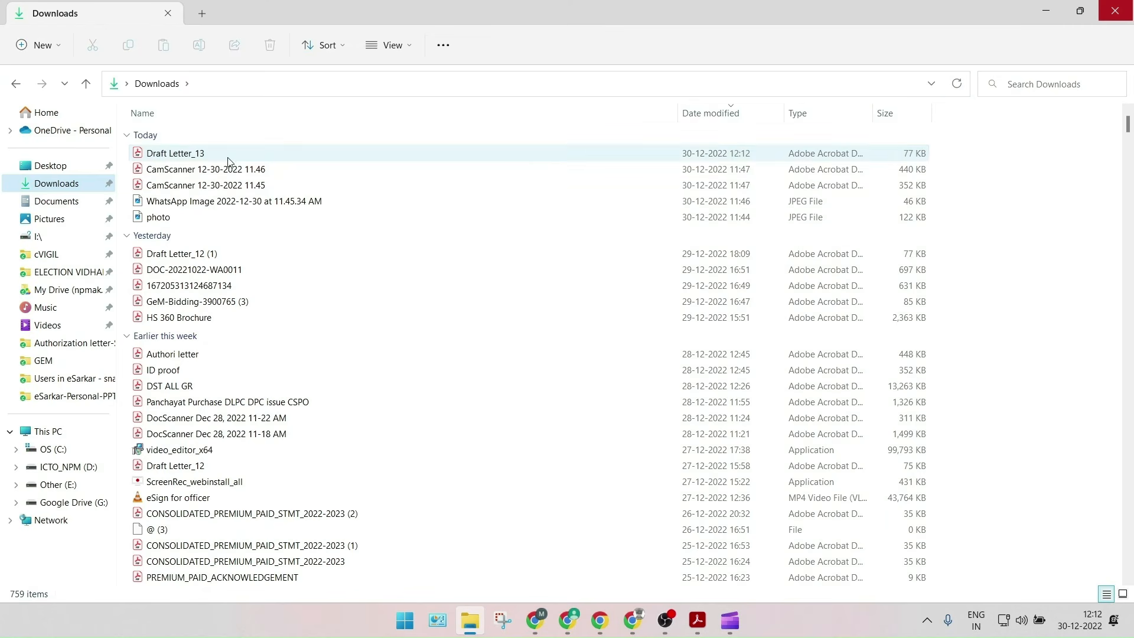
{"action": "left_click", "coordinate": [223, 157]}
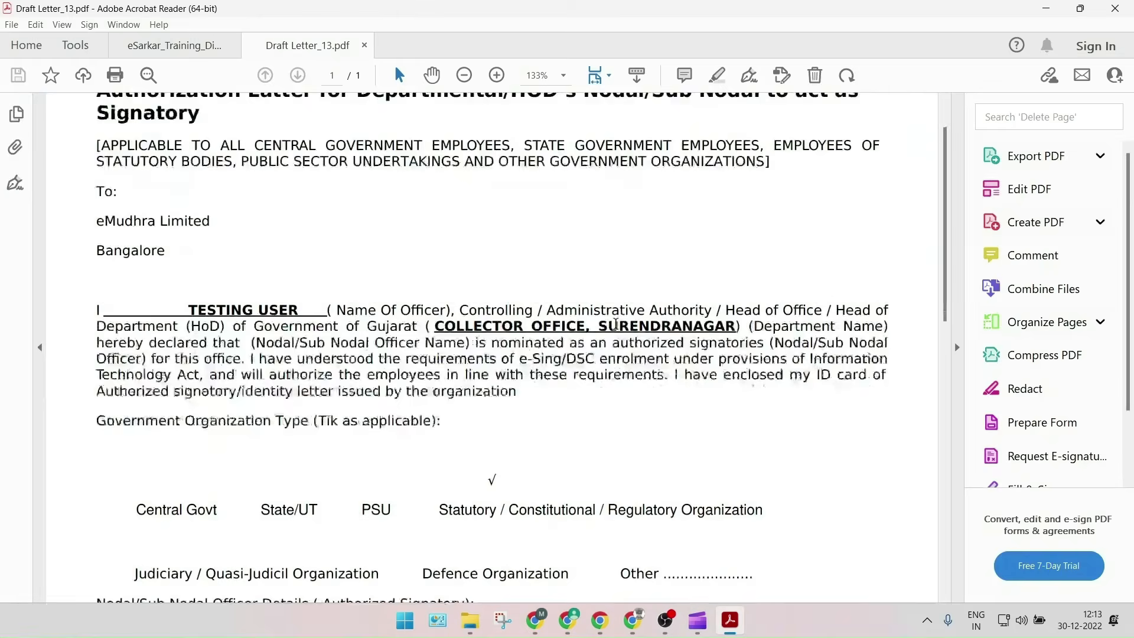
- Examine the signed Draft Letter_13 for its signature validity, letter number and footer details, and close all Acrobat tabs
{"action": "scroll", "coordinate": [625, 322], "scroll_direction": "down", "scroll_amount": 5}
{"action": "scroll", "coordinate": [624, 322], "scroll_direction": "down", "scroll_amount": 8}
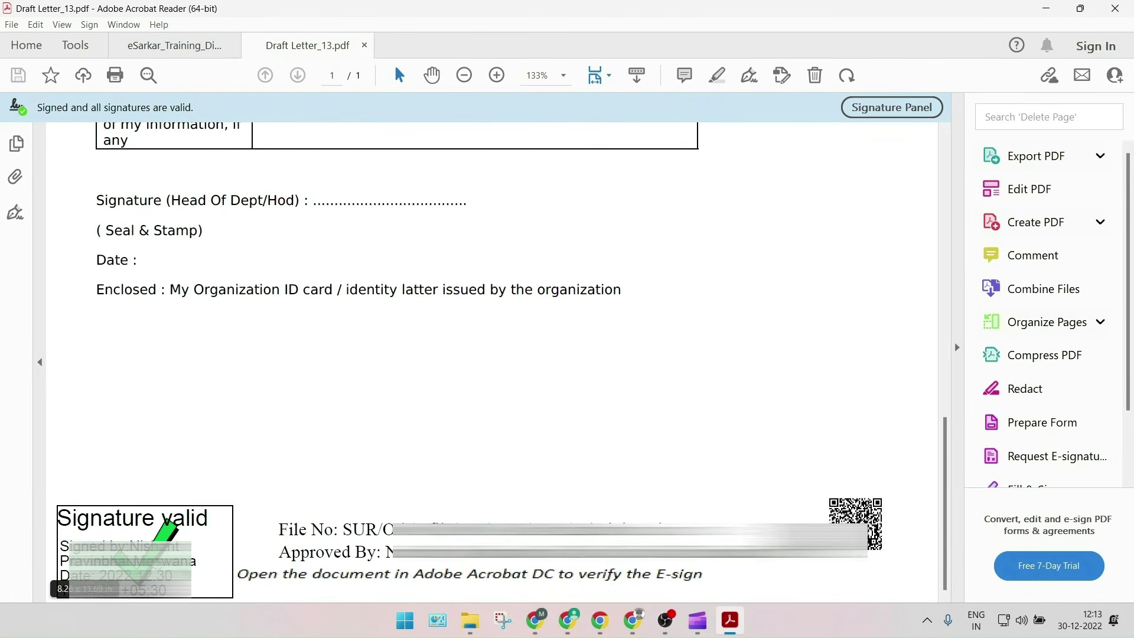
{"action": "scroll", "coordinate": [310, 442], "scroll_direction": "up", "scroll_amount": 10}
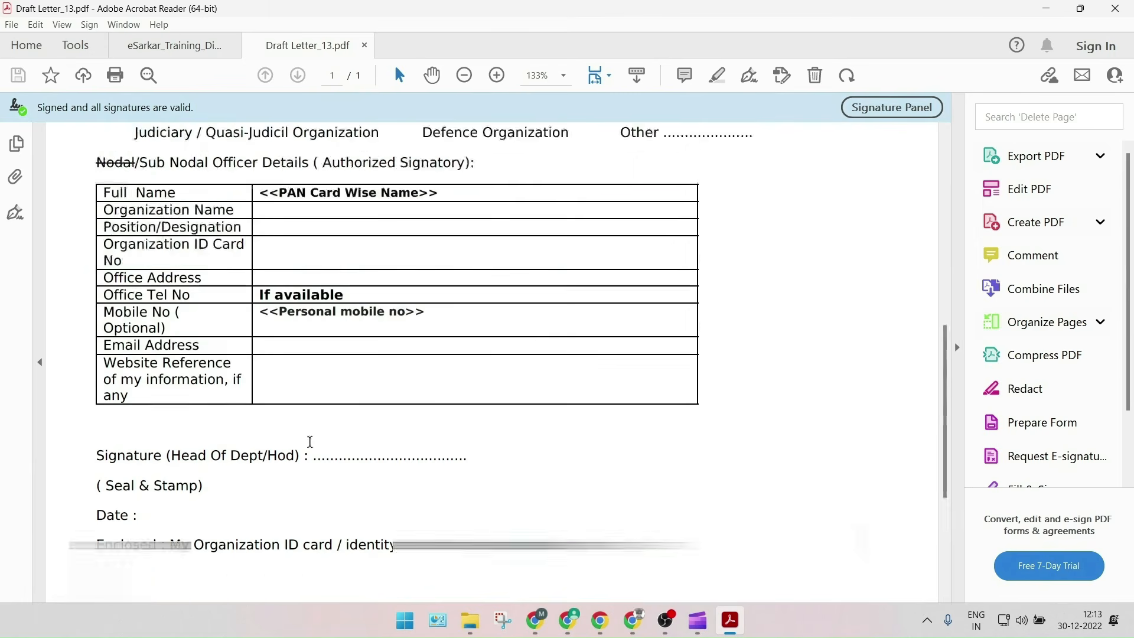
{"action": "scroll", "coordinate": [310, 441], "scroll_direction": "up", "scroll_amount": 4}
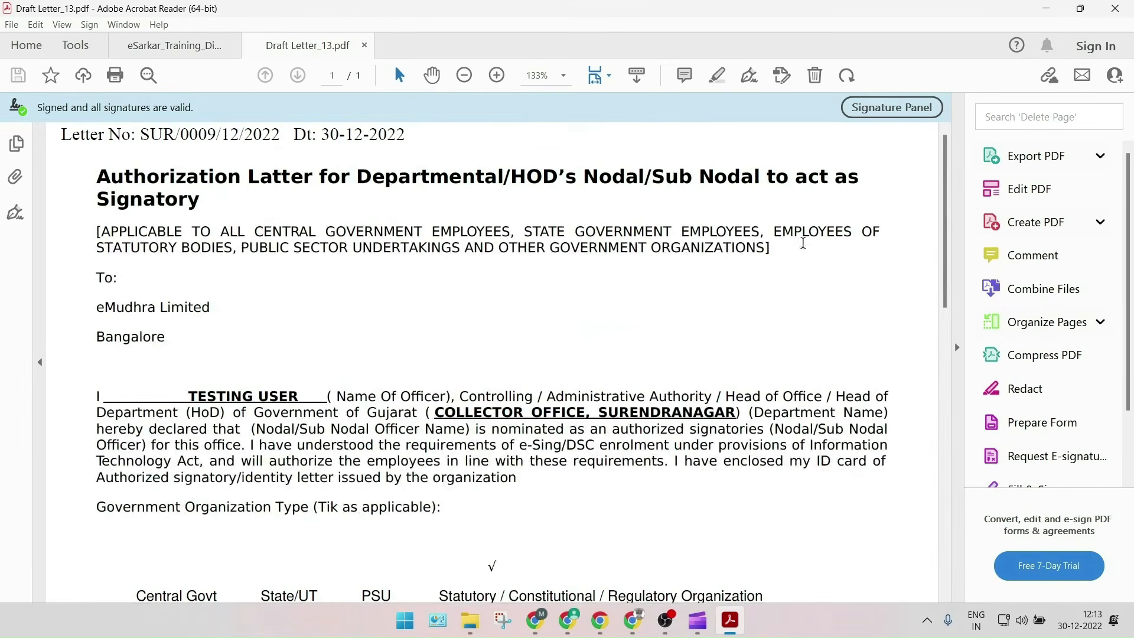
{"action": "scroll", "coordinate": [887, 177], "scroll_direction": "down", "scroll_amount": 2}
{"action": "scroll", "coordinate": [676, 228], "scroll_direction": "down", "scroll_amount": 6}
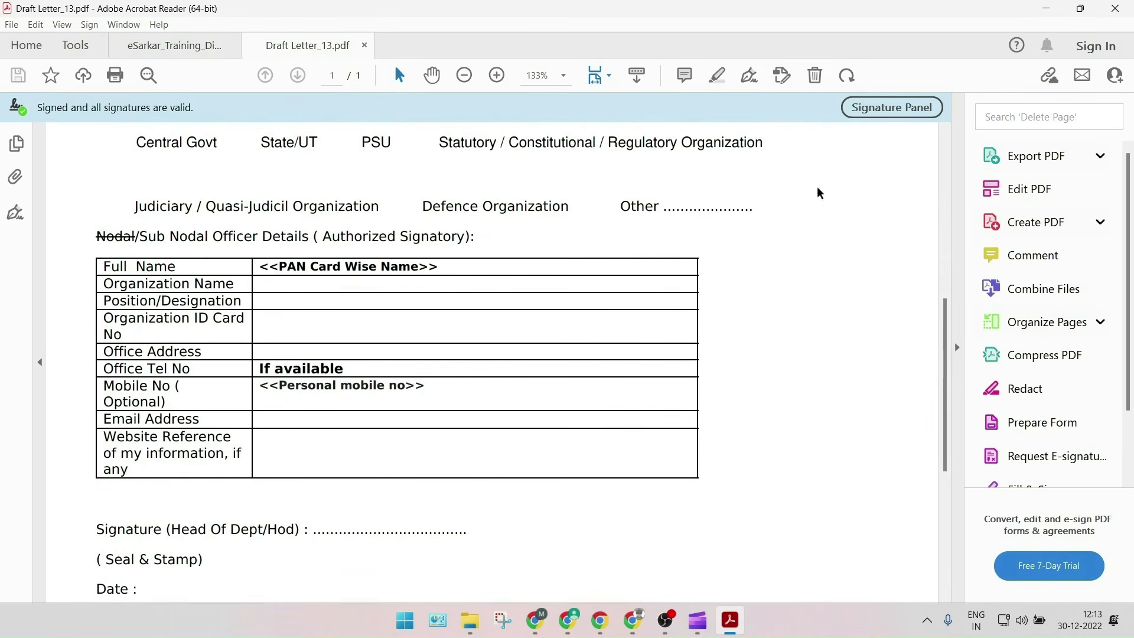
{"action": "left_click", "coordinate": [1115, 8]}
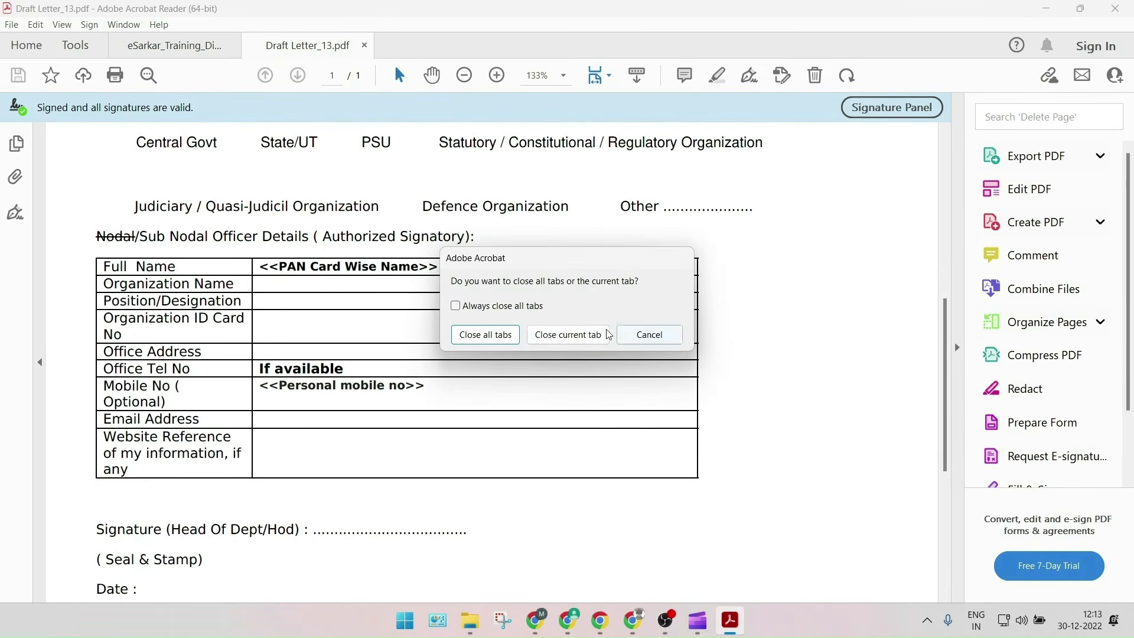
{"action": "left_click", "coordinate": [515, 340]}
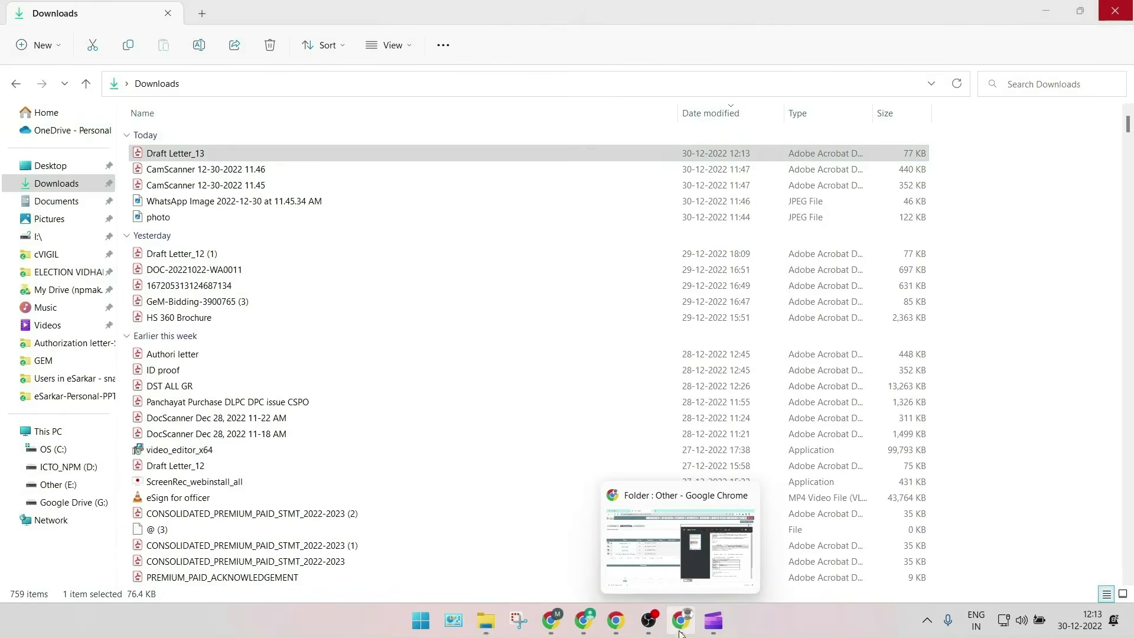
- Switch back to e-Sarkar in Chrome and return the approved file to its initiator
{"action": "left_click", "coordinate": [681, 626]}
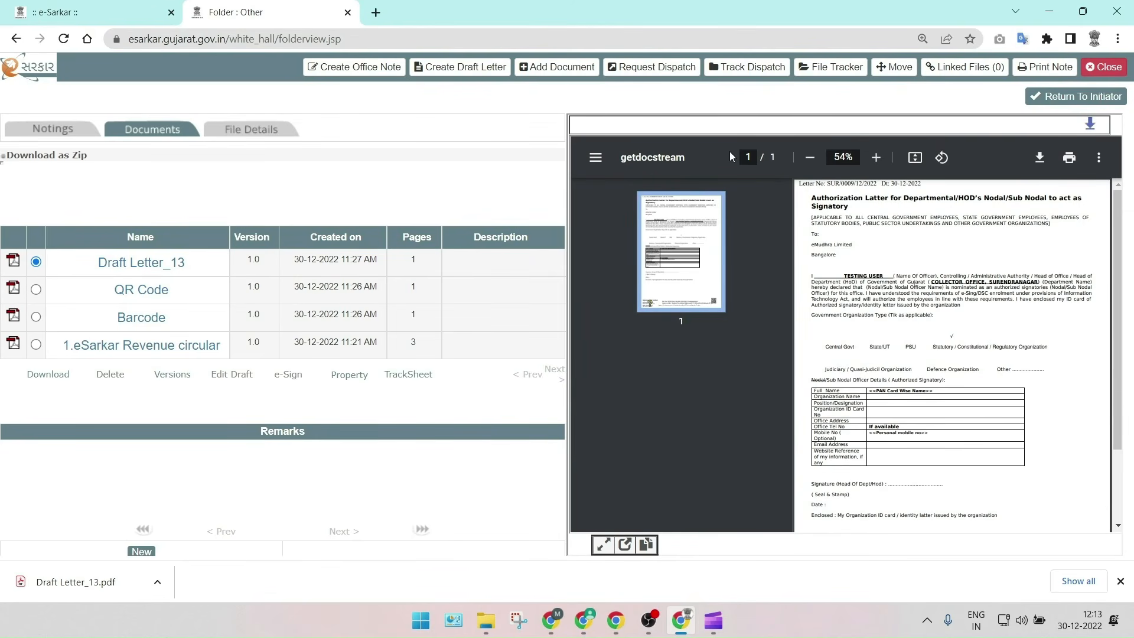
{"action": "left_click", "coordinate": [1064, 104]}
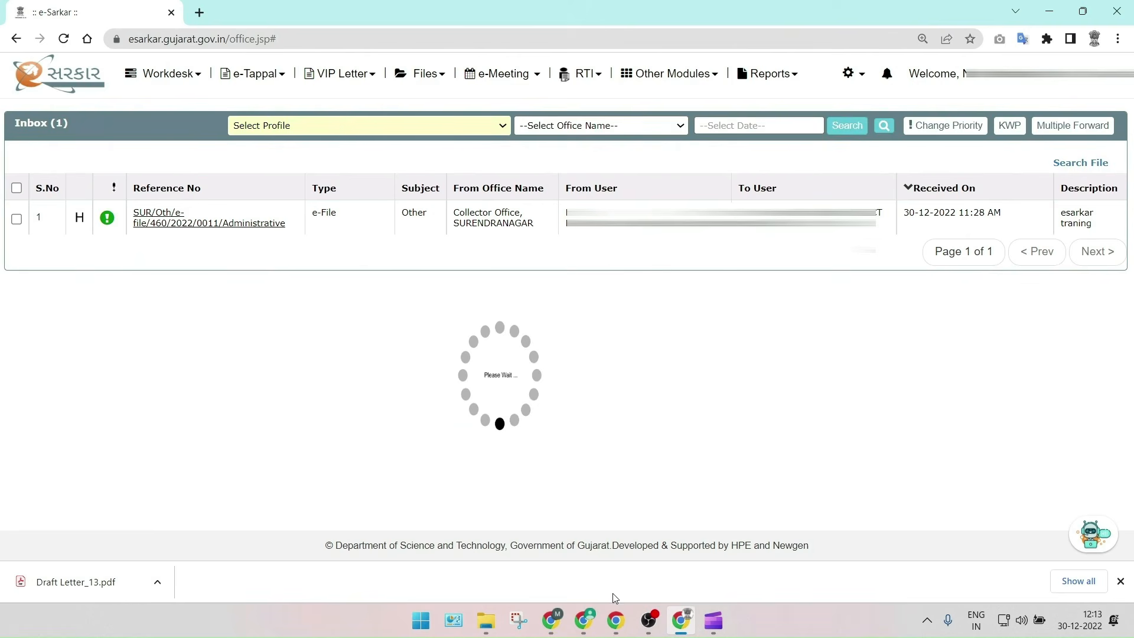
- Switch to the initiator's e-Sarkar window, open the returned file from the Files inbox, and check the signed Draft Letter_13 among its documents
{"action": "left_click", "coordinate": [616, 621]}
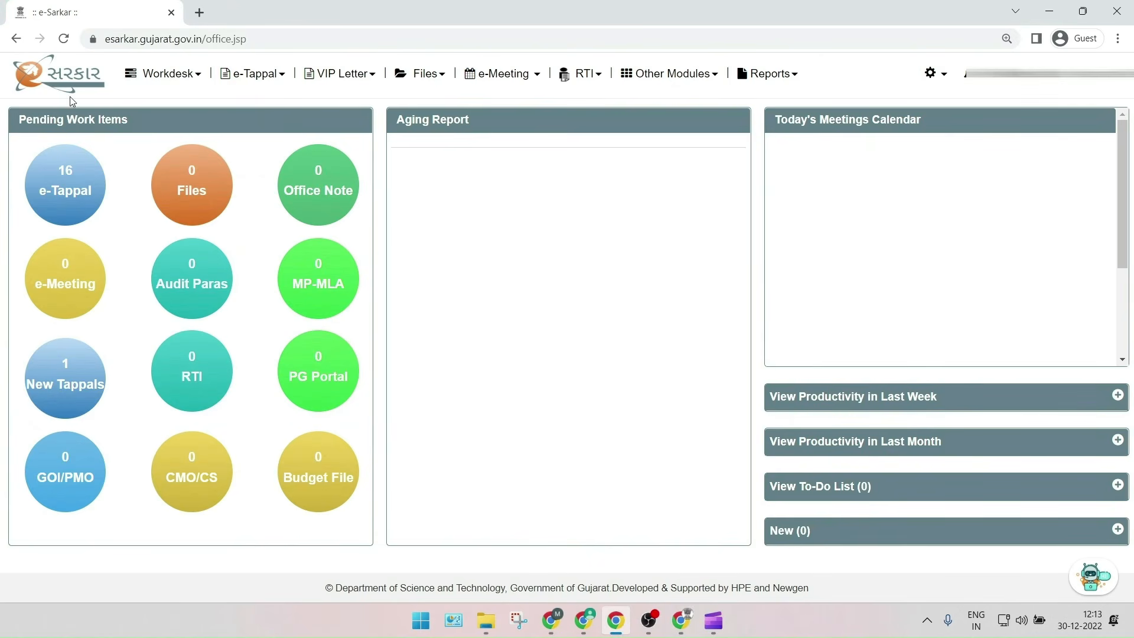
{"action": "left_click", "coordinate": [73, 75]}
{"action": "left_click", "coordinate": [191, 198]}
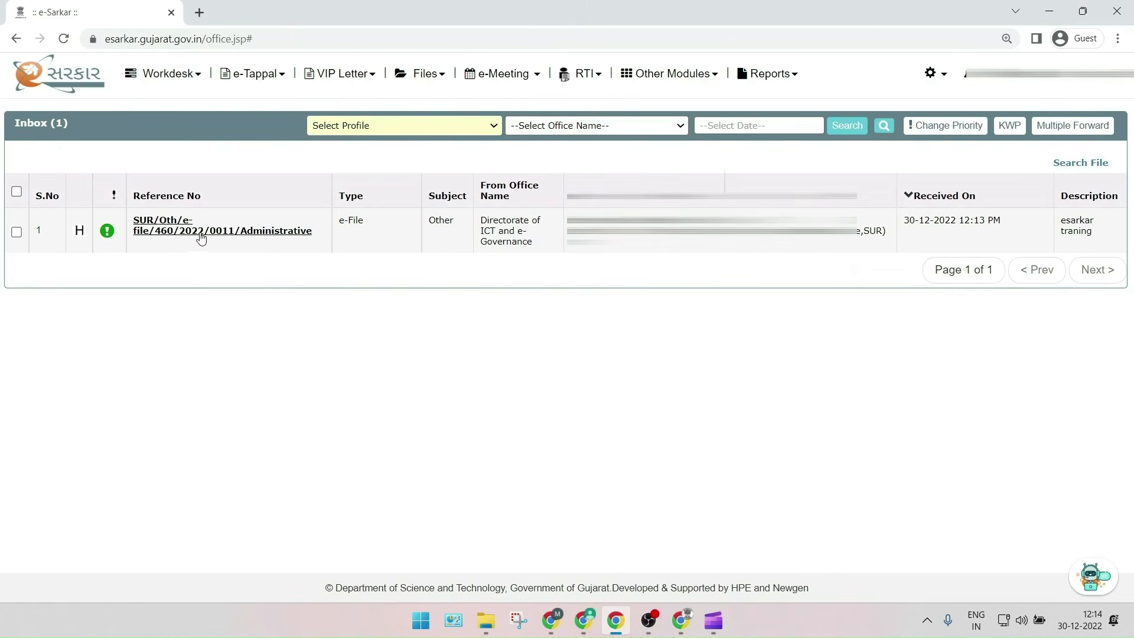
{"action": "left_click", "coordinate": [201, 234]}
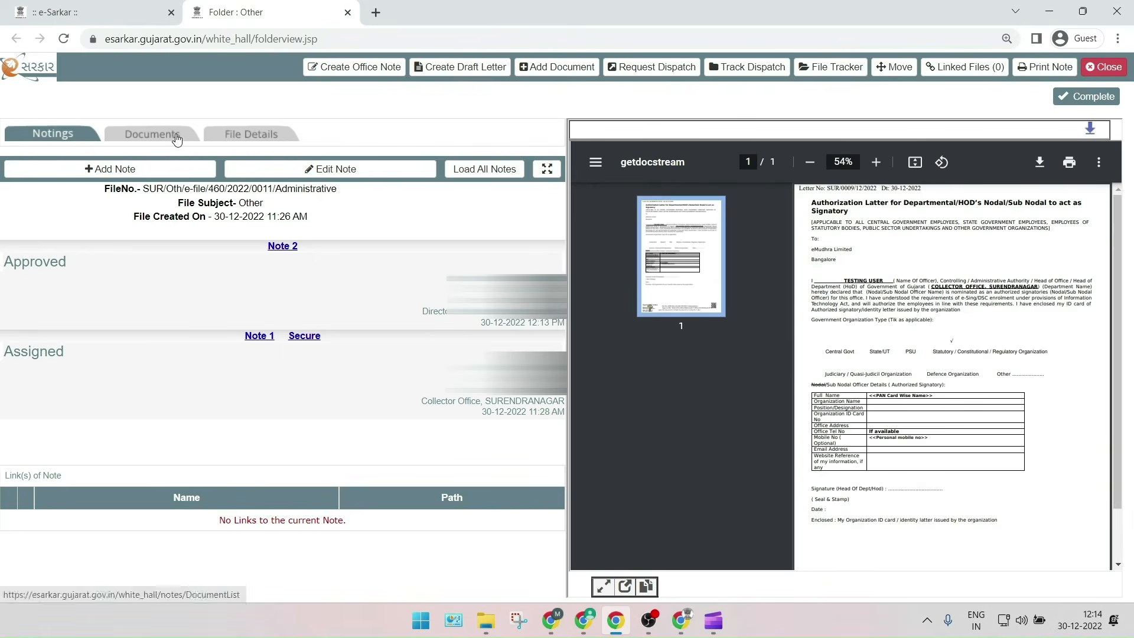
{"action": "left_click", "coordinate": [171, 134]}
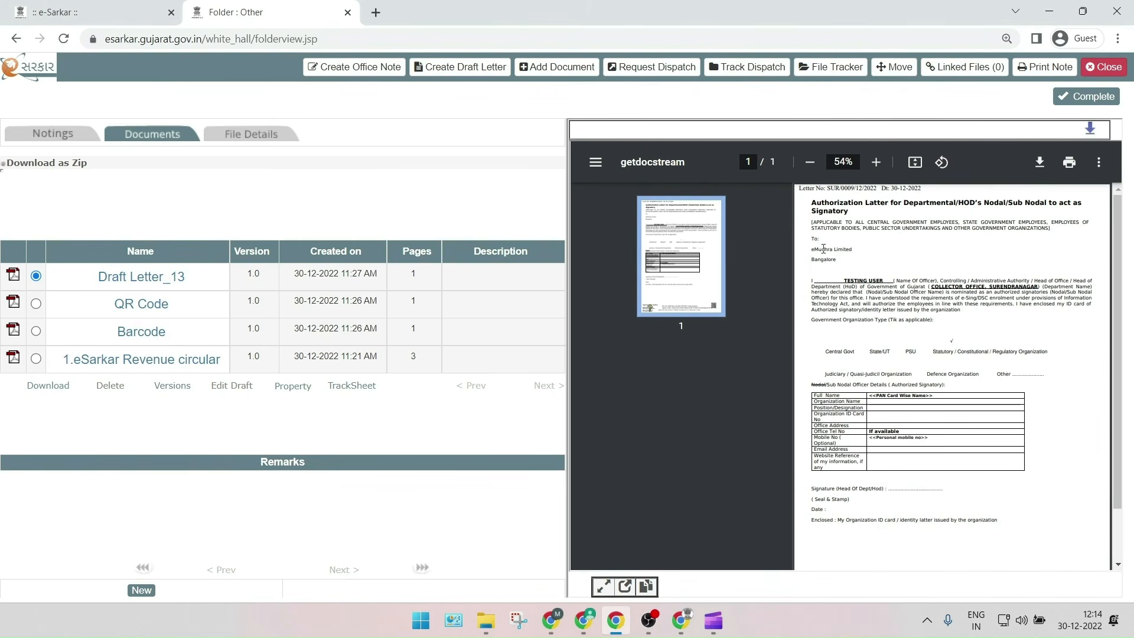
{"action": "scroll", "coordinate": [829, 327], "scroll_direction": "down", "scroll_amount": 1}
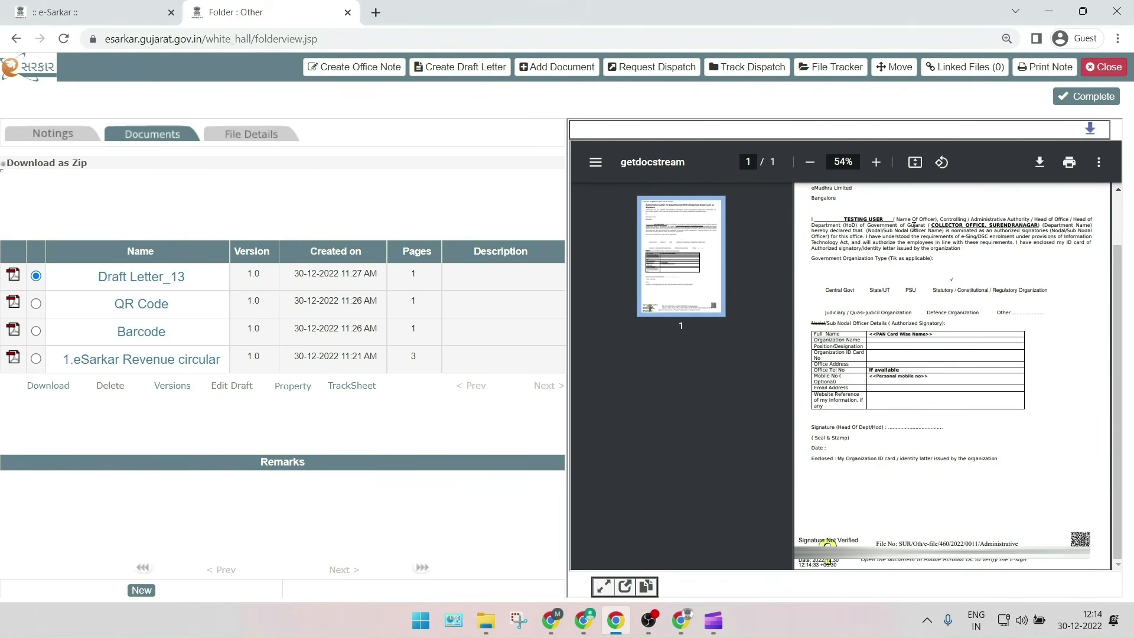
- Request dispatch for the file, add Draft Letter_13 to the dispatch form, and dispatch it as a Tappal
{"action": "left_click", "coordinate": [636, 70]}
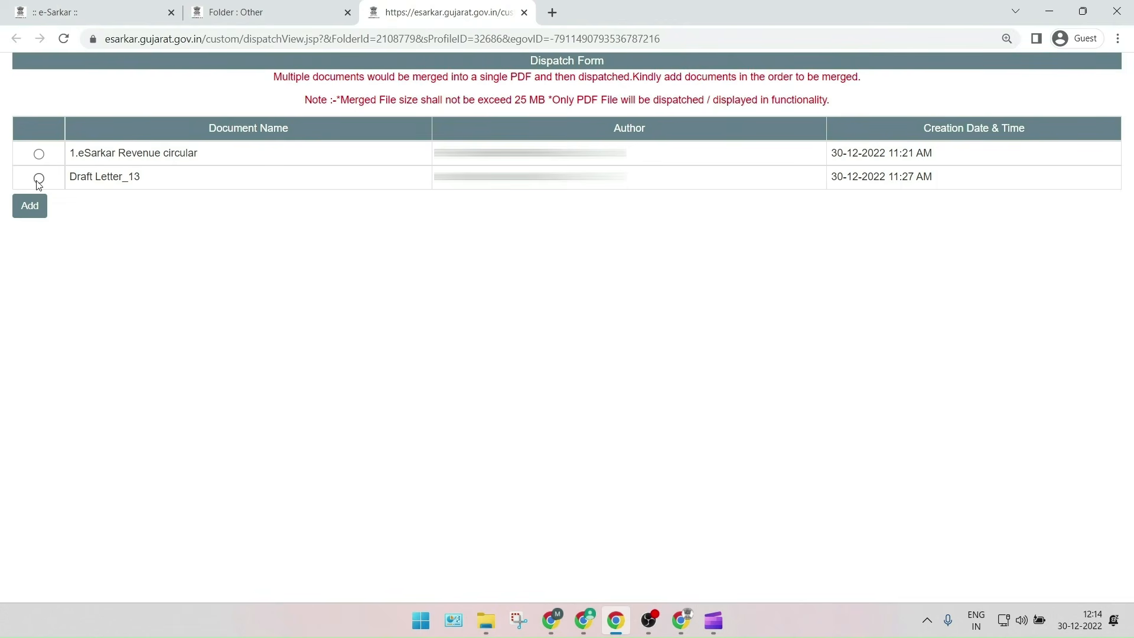
{"action": "left_click", "coordinate": [39, 178]}
{"action": "left_click", "coordinate": [41, 212]}
{"action": "left_click", "coordinate": [58, 347]}
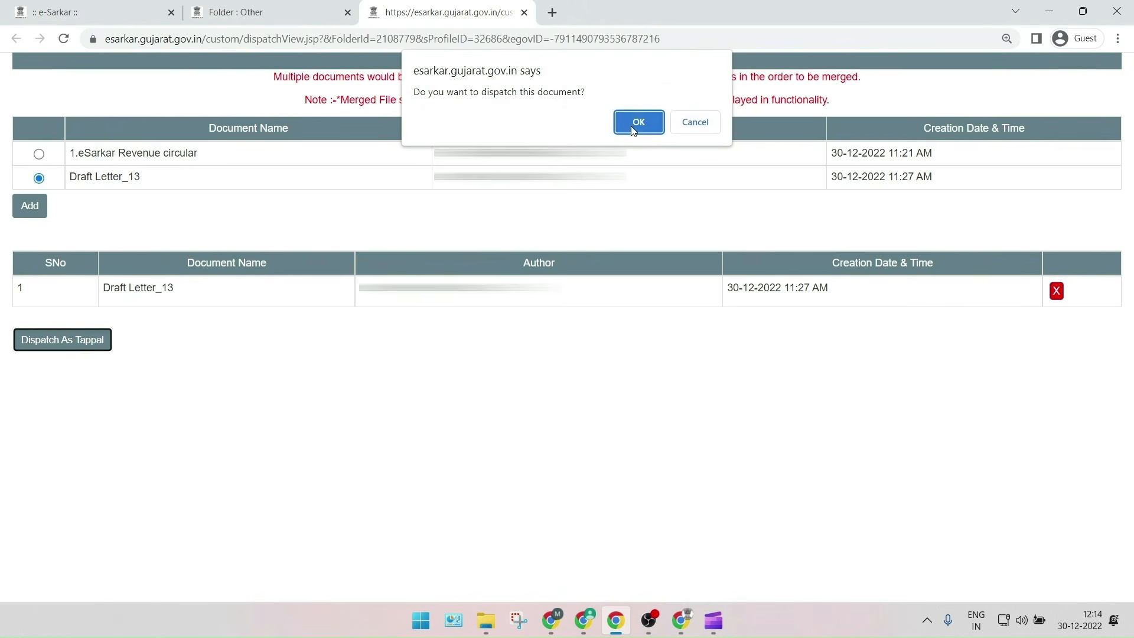
{"action": "left_click", "coordinate": [637, 122]}
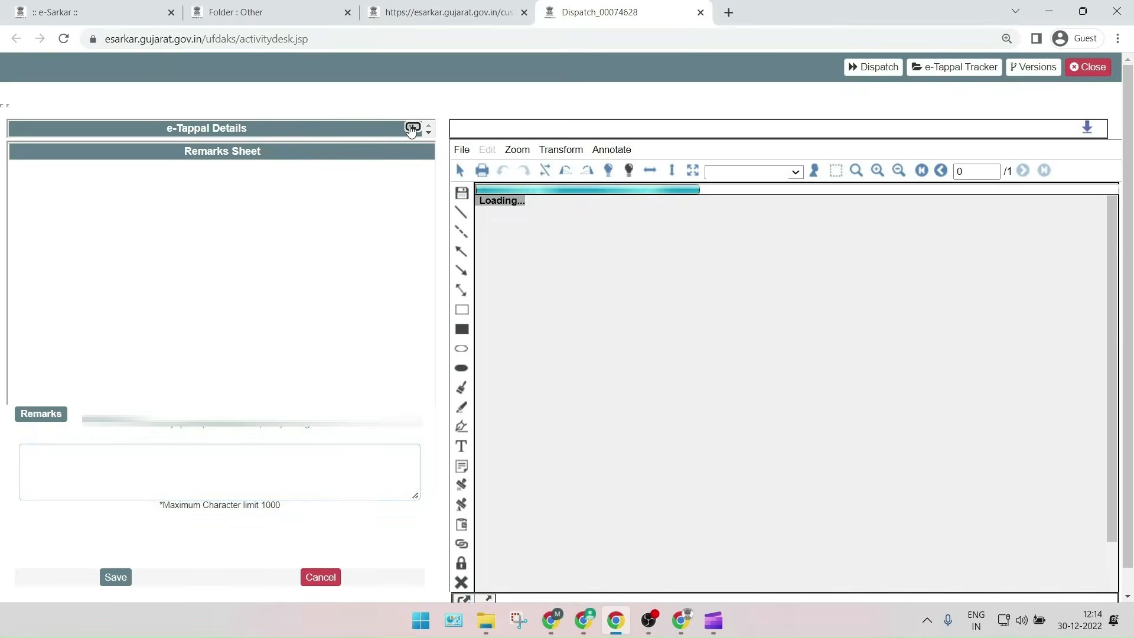
- Expand the e-Tappal details of the dispatch and examine its recipient fields, including the available To Office options
{"action": "left_click", "coordinate": [412, 127]}
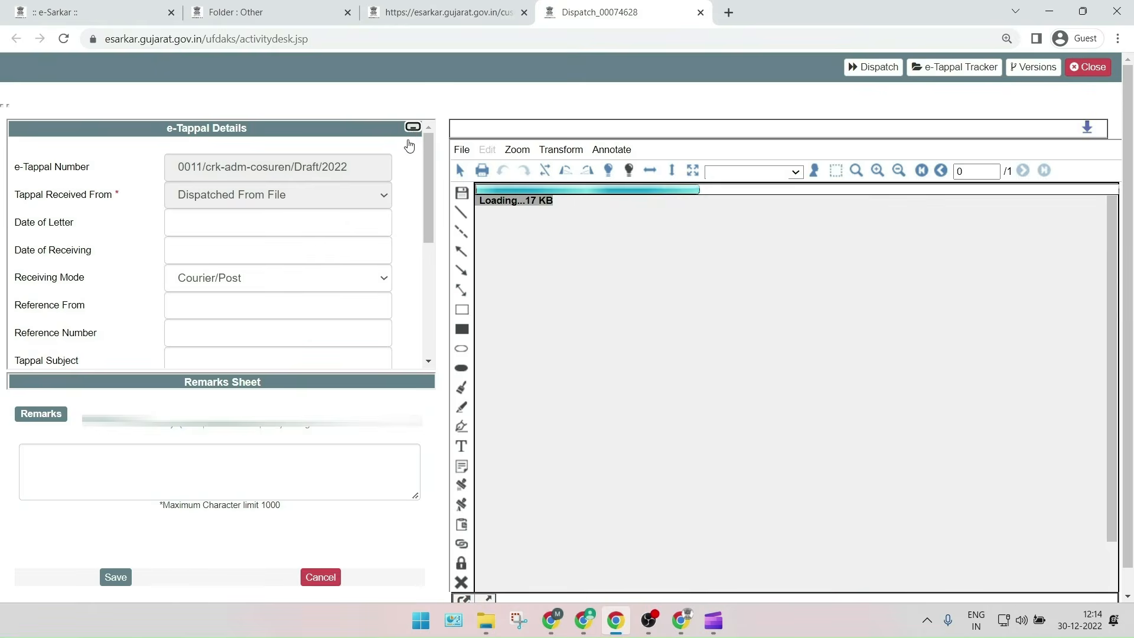
{"action": "left_click_drag", "start_coordinate": [427, 162], "coordinate": [417, 255]}
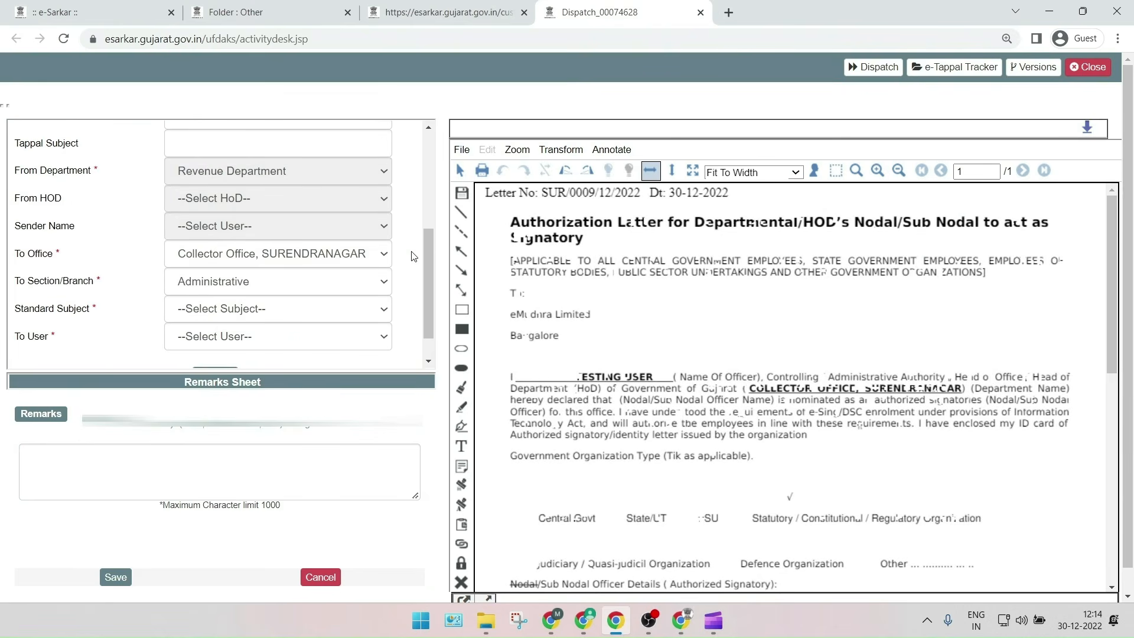
{"action": "left_click", "coordinate": [372, 253]}
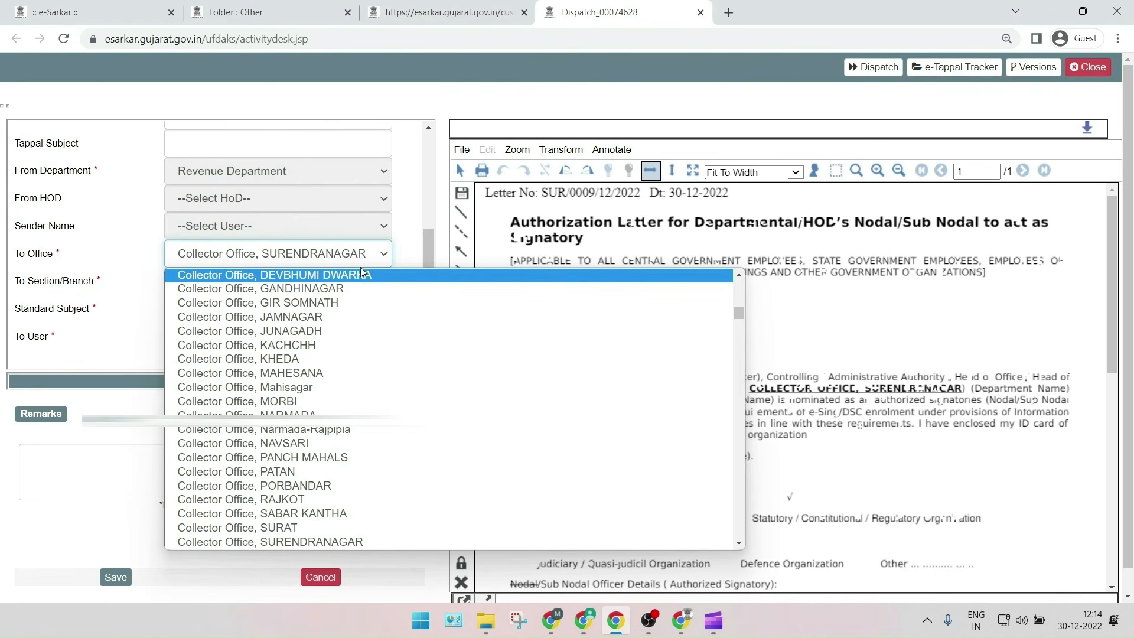
{"action": "scroll", "coordinate": [361, 307], "scroll_direction": "down", "scroll_amount": 8}
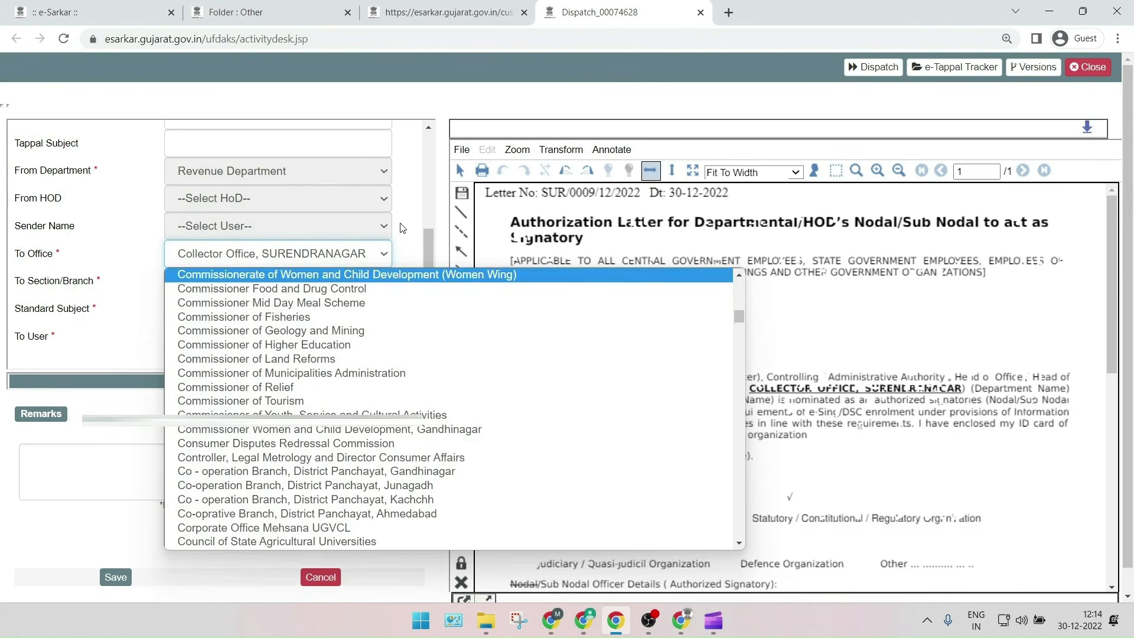
{"action": "left_click", "coordinate": [402, 228]}
{"action": "scroll", "coordinate": [329, 351], "scroll_direction": "down", "scroll_amount": 1}
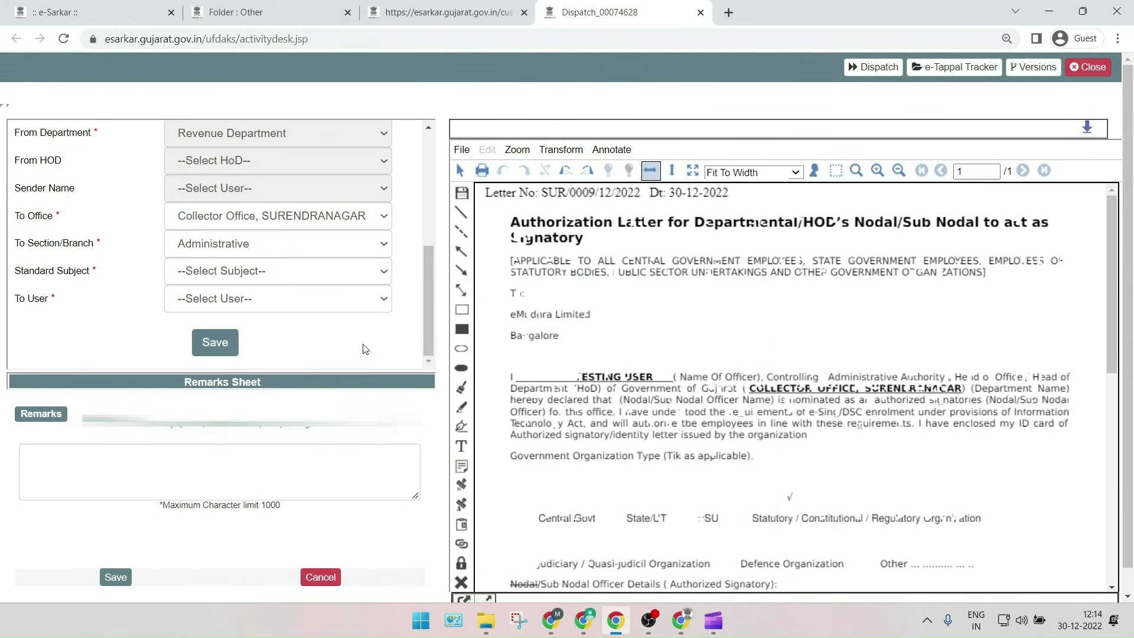